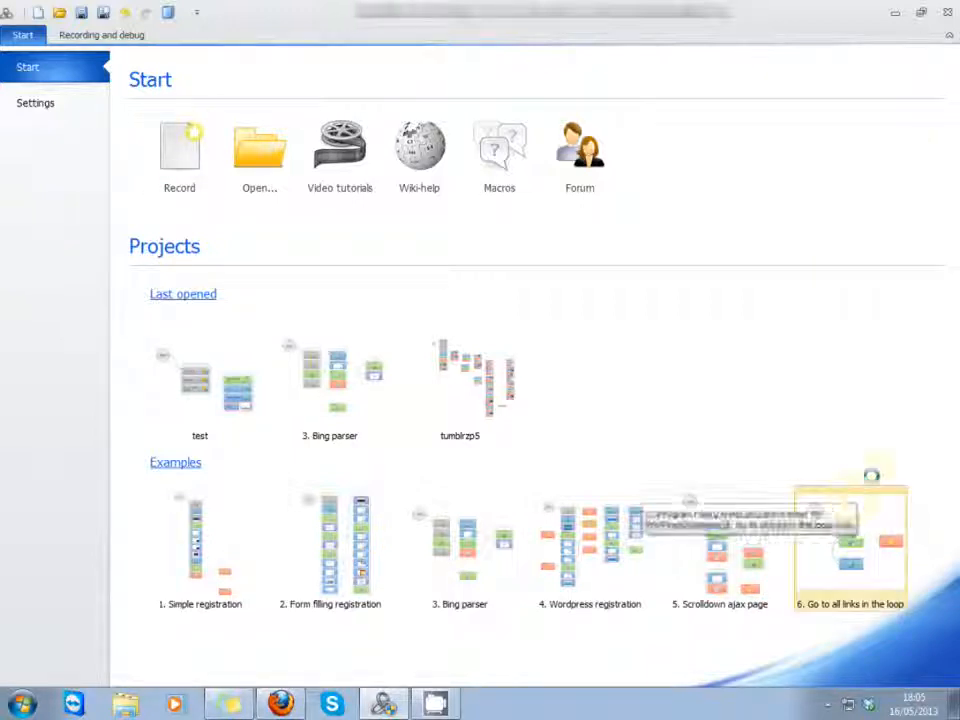
Step: Open the example project "6. Go to all links in the loop" and view its action flow in the Advanced Editor
{"action": "left_click", "coordinate": [846, 572]}
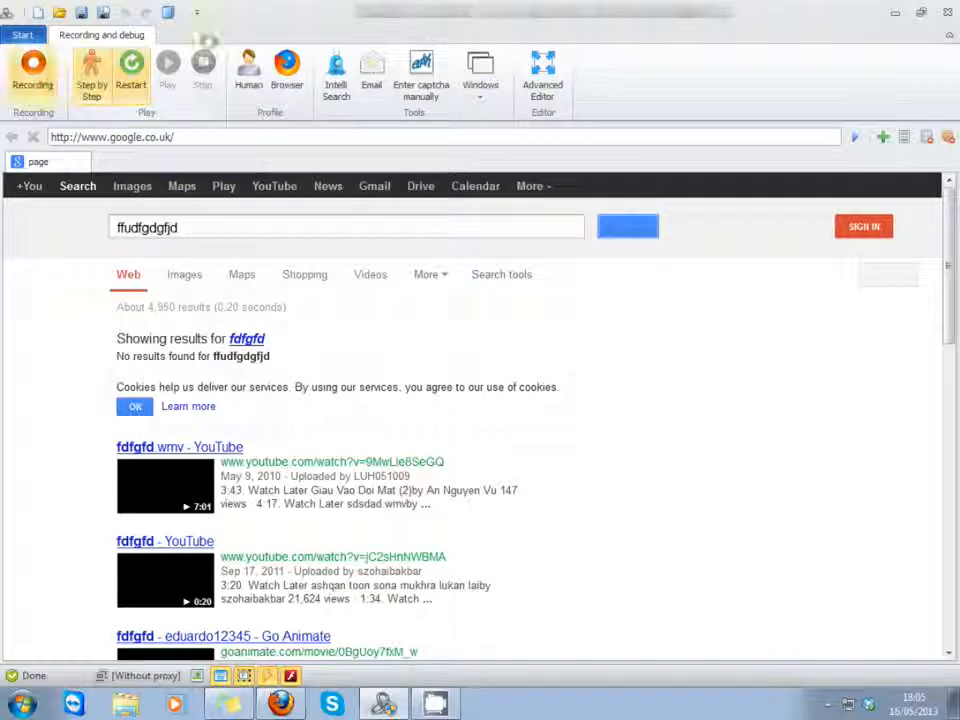
{"action": "left_click", "coordinate": [542, 76]}
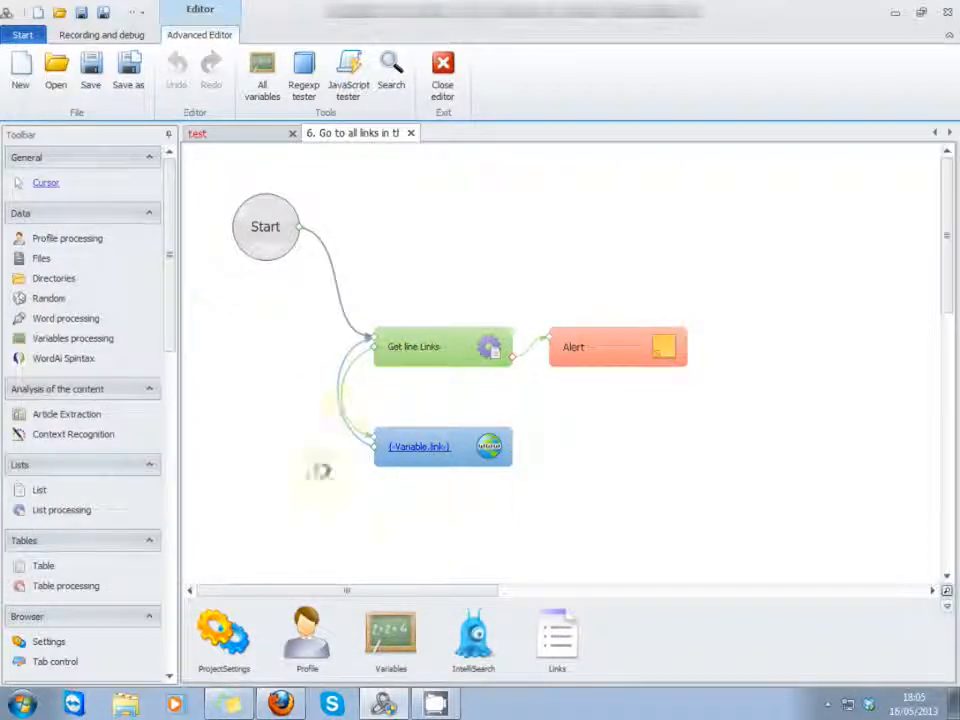
{"action": "left_click", "coordinate": [443, 75]}
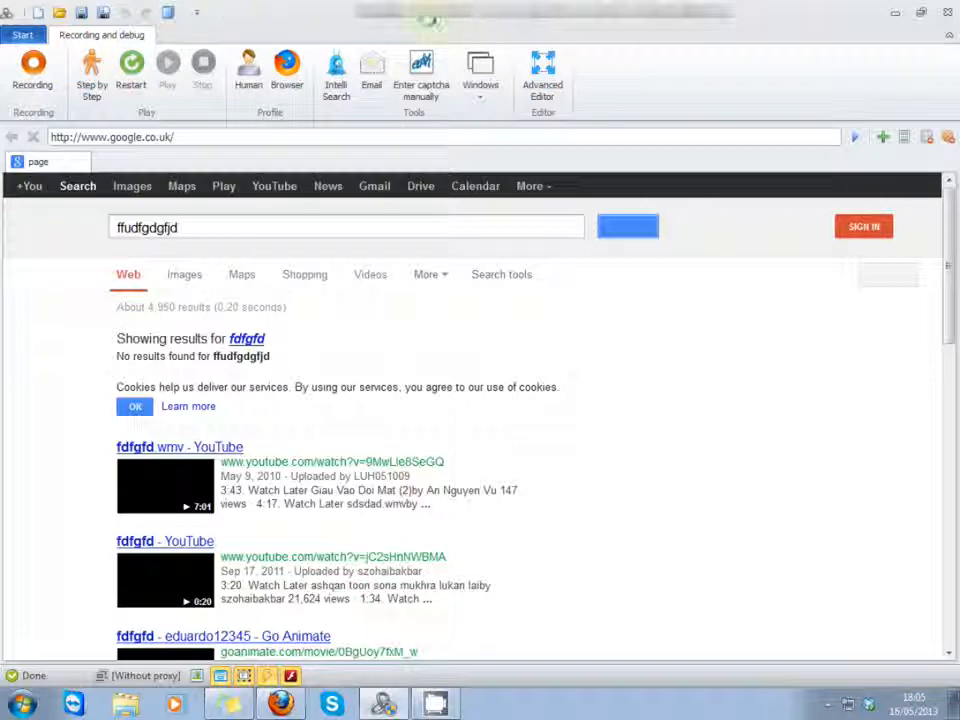
{"action": "left_click", "coordinate": [22, 35]}
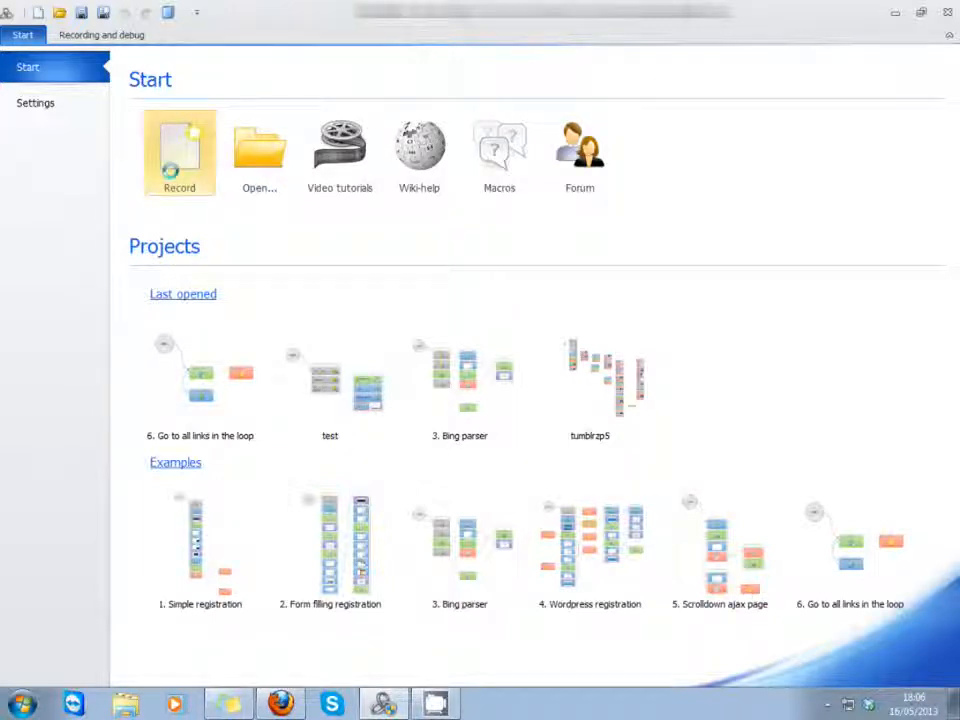
Step: Examine the program settings for profile, spintax, CAPTCHA, instance, play, recording and editor, and return to the start page
{"action": "left_click", "coordinate": [52, 102]}
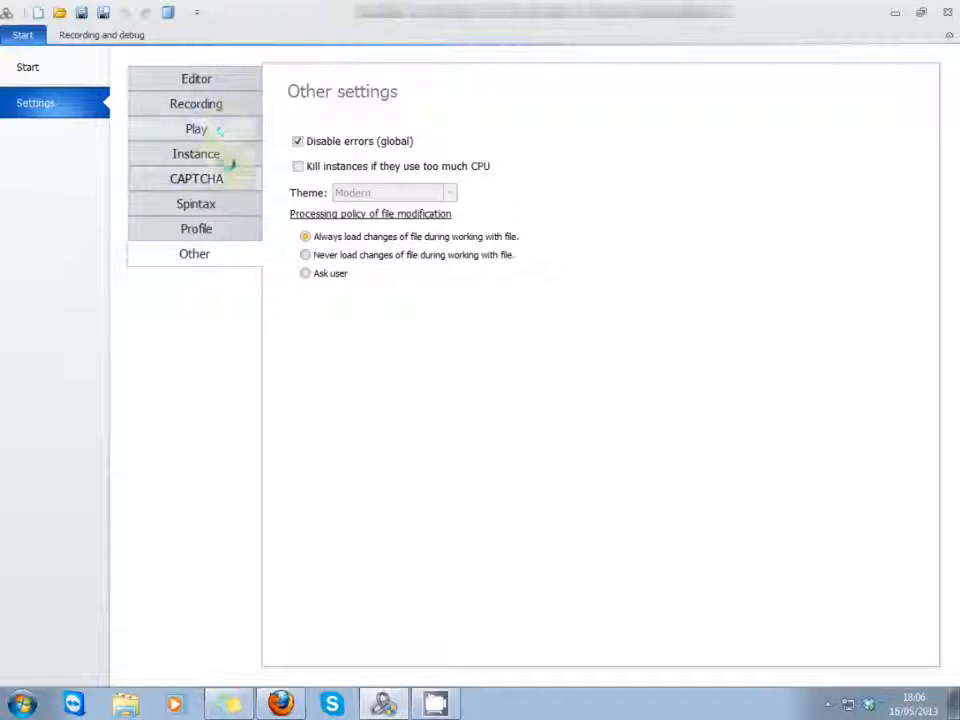
{"action": "left_click", "coordinate": [184, 226]}
{"action": "left_click", "coordinate": [184, 203]}
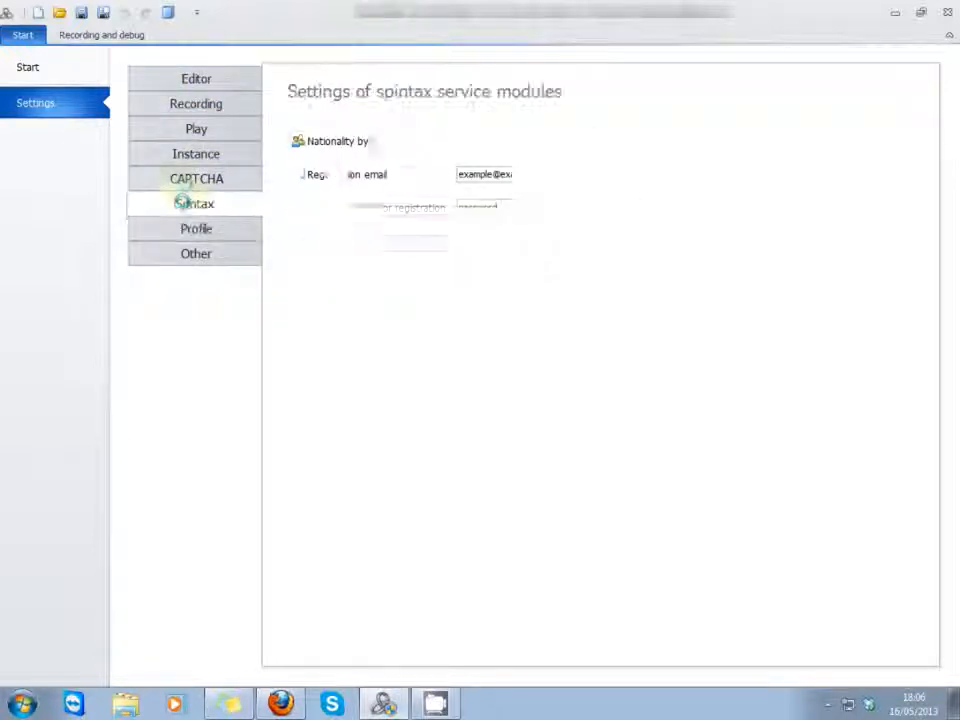
{"action": "left_click", "coordinate": [184, 180]}
{"action": "left_click", "coordinate": [181, 157]}
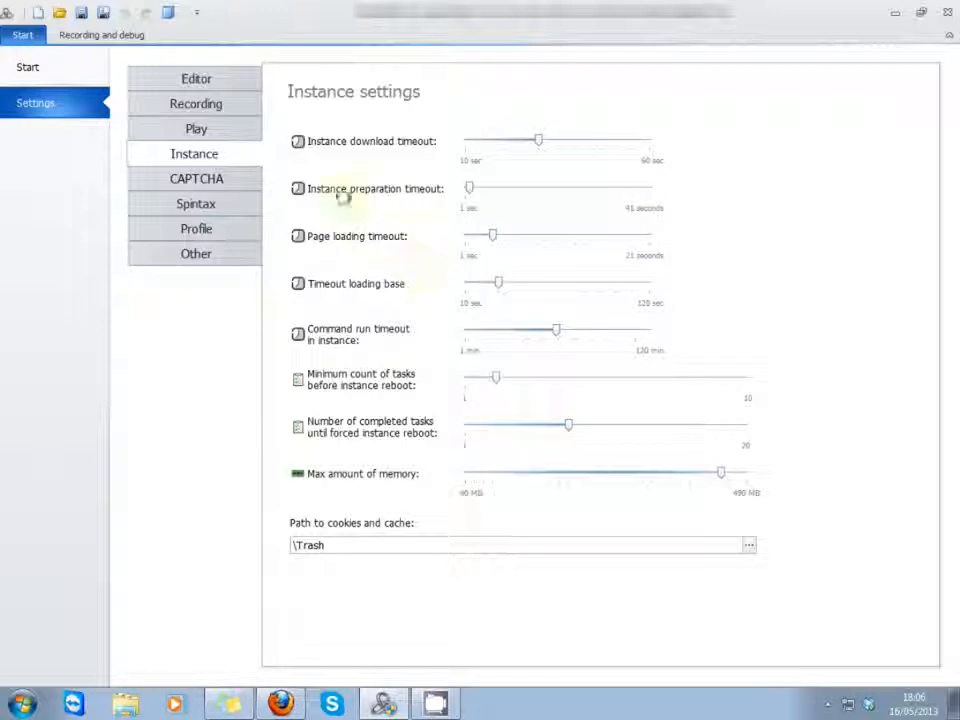
{"action": "left_click", "coordinate": [208, 129]}
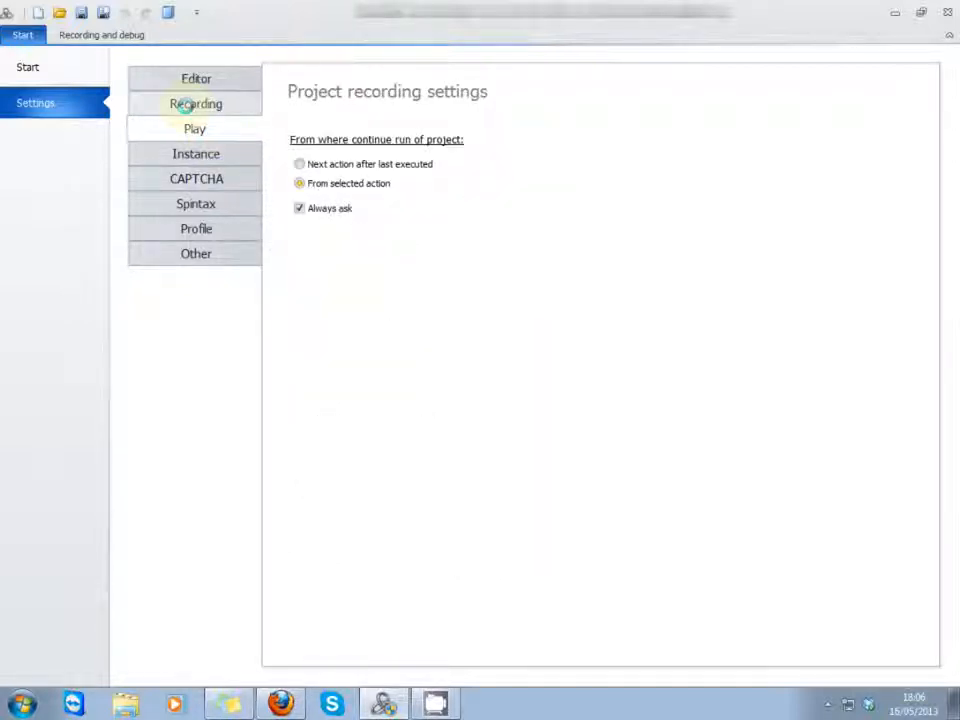
{"action": "left_click", "coordinate": [188, 104]}
{"action": "left_click", "coordinate": [193, 79]}
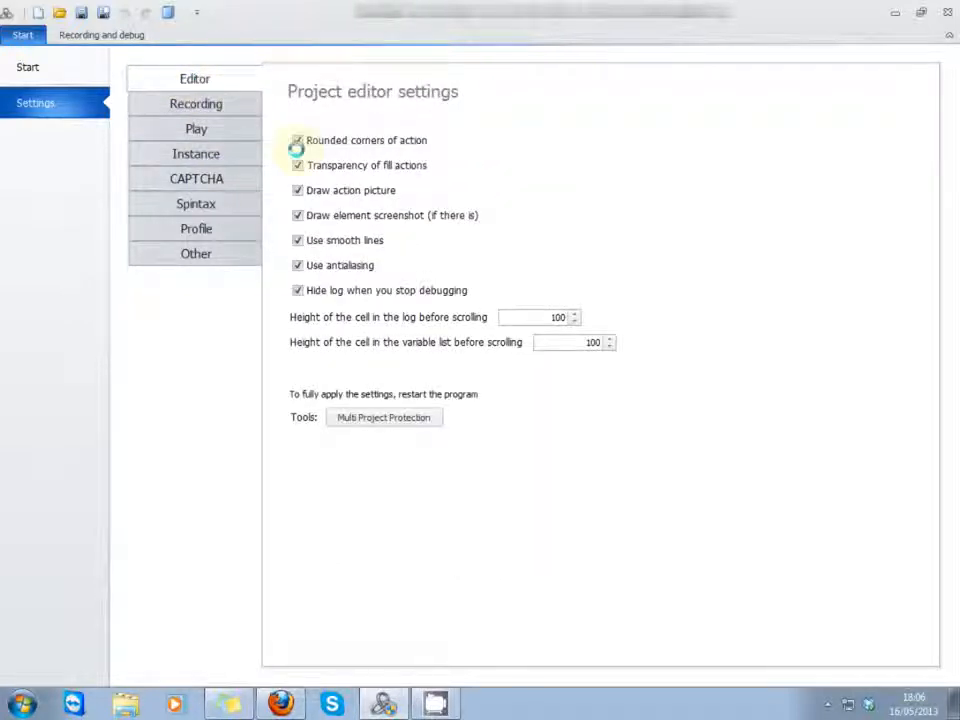
{"action": "left_click", "coordinate": [88, 67]}
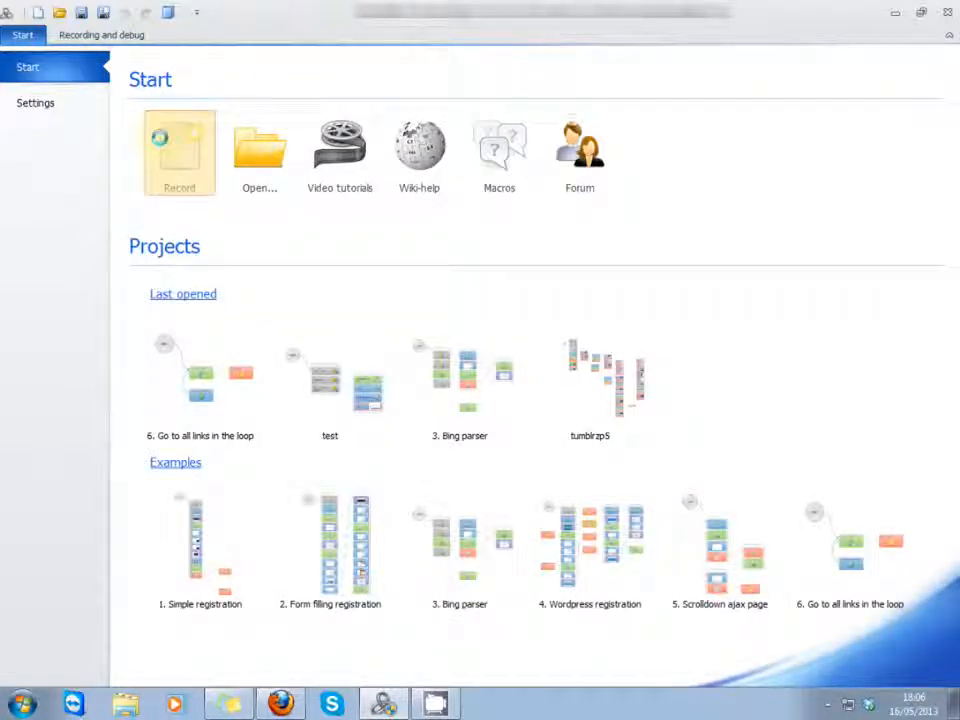
Step: Start recording a new project and show the Projects window beside the browser
{"action": "left_click", "coordinate": [160, 138]}
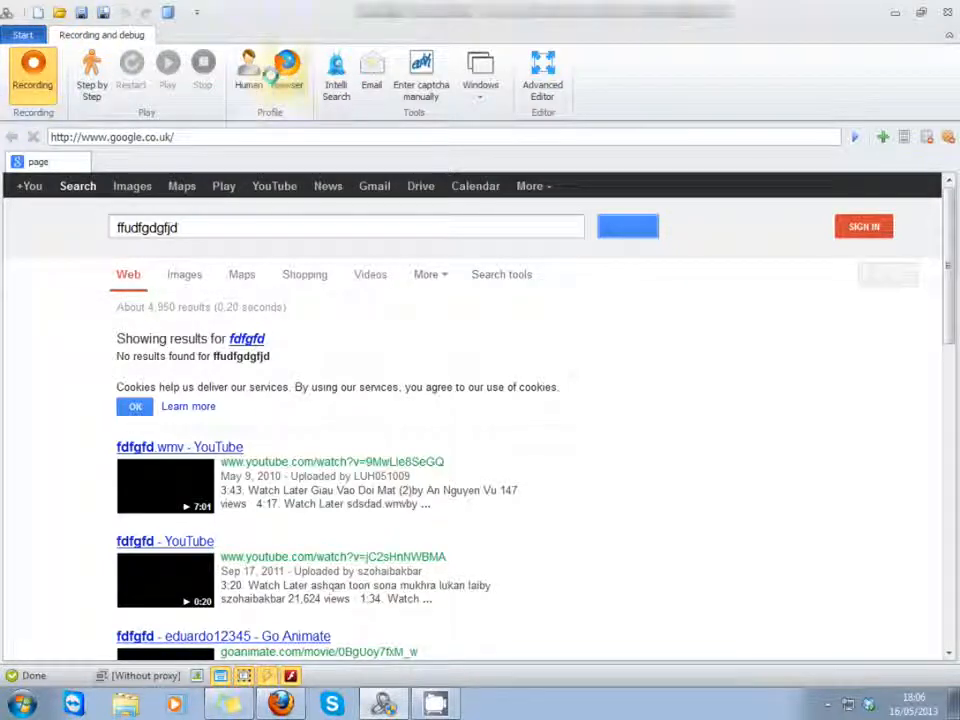
{"action": "left_click", "coordinate": [480, 82]}
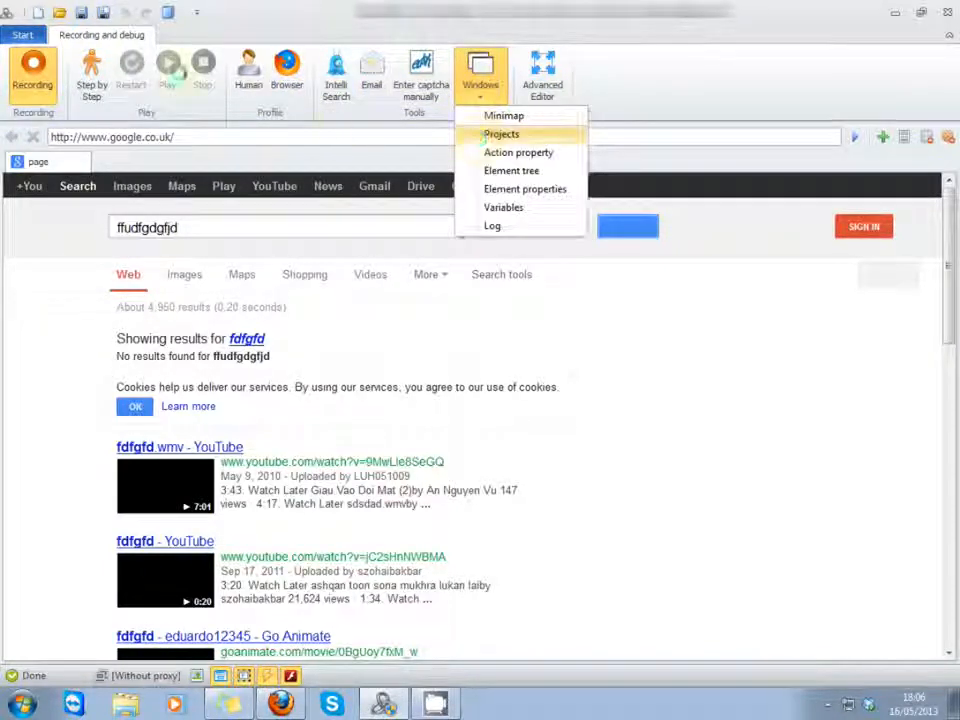
{"action": "left_click", "coordinate": [486, 135]}
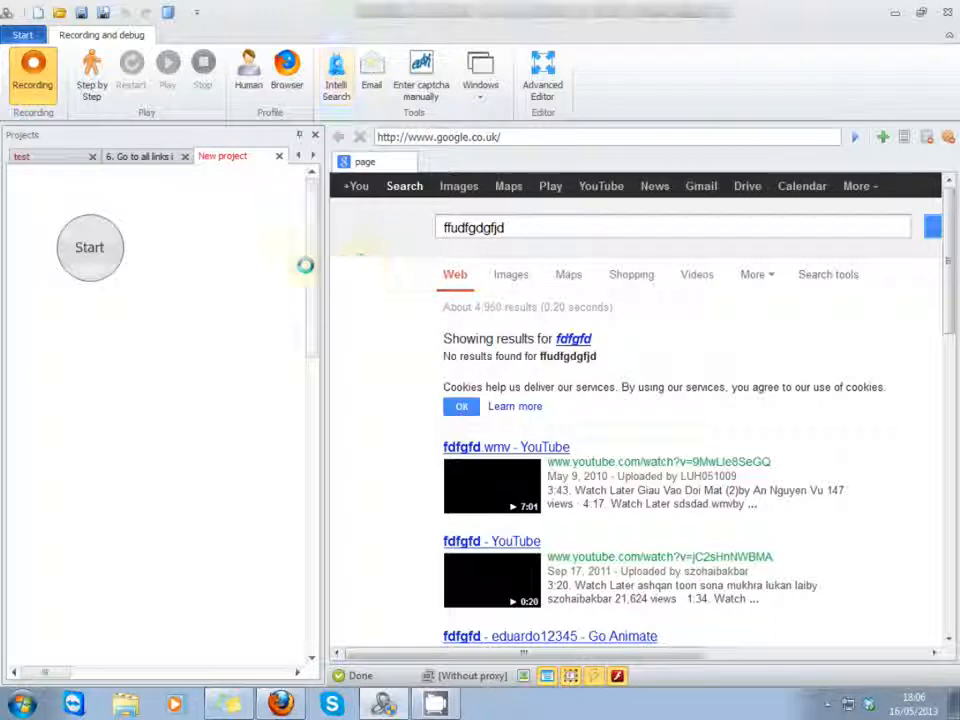
Step: Close the new project and the "6. Go to all links in the loop" project, and widen the Projects window
{"action": "left_click", "coordinate": [279, 156]}
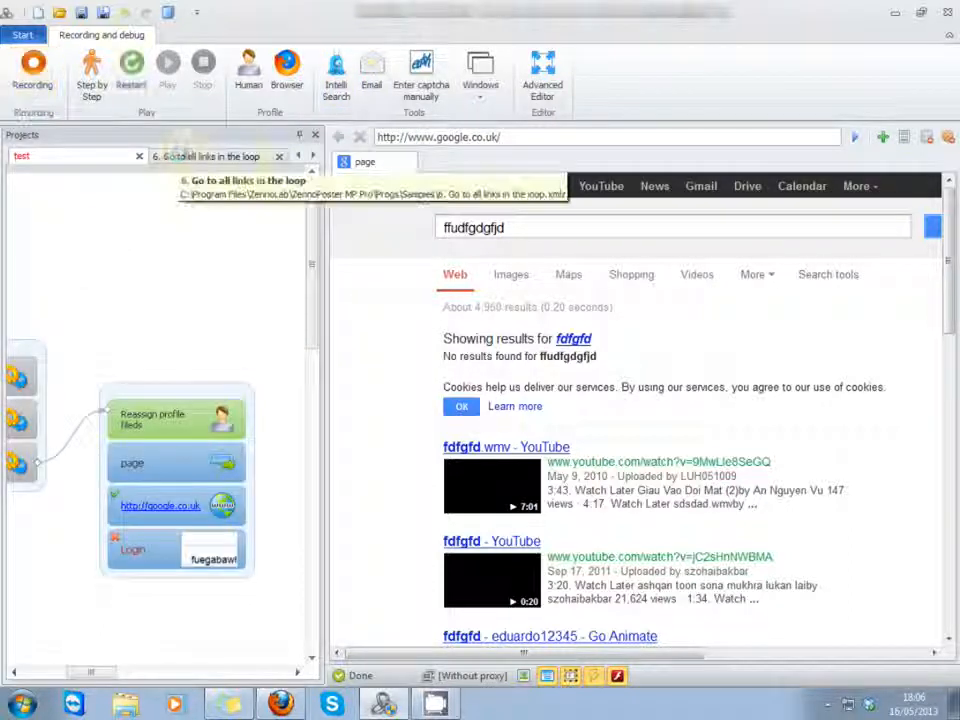
{"action": "left_click", "coordinate": [279, 156]}
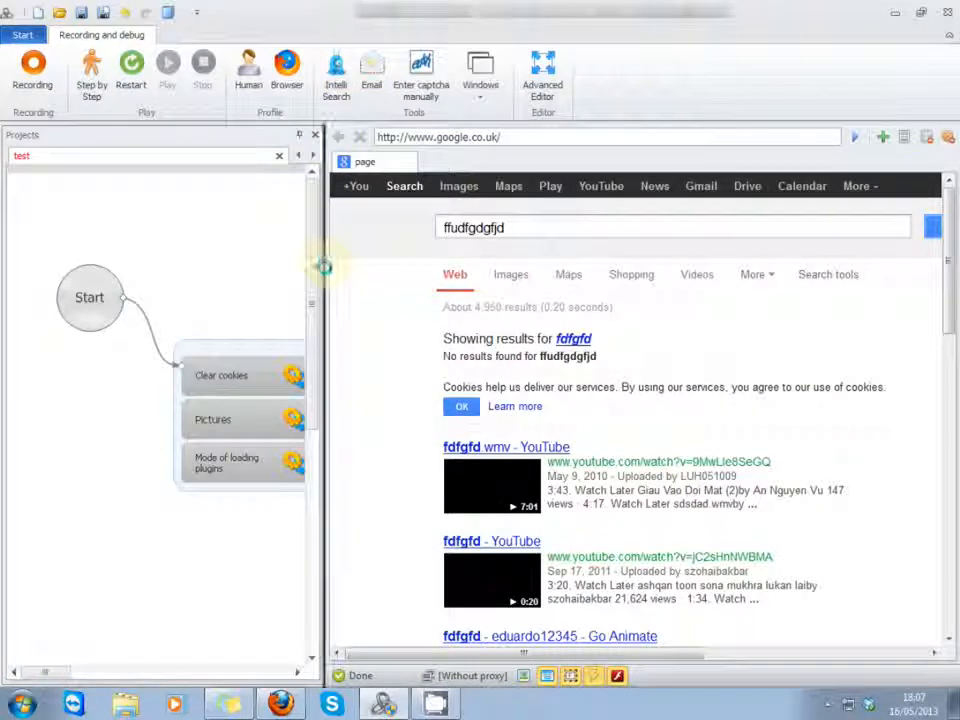
{"action": "left_click_drag", "start_coordinate": [323, 265], "coordinate": [465, 298]}
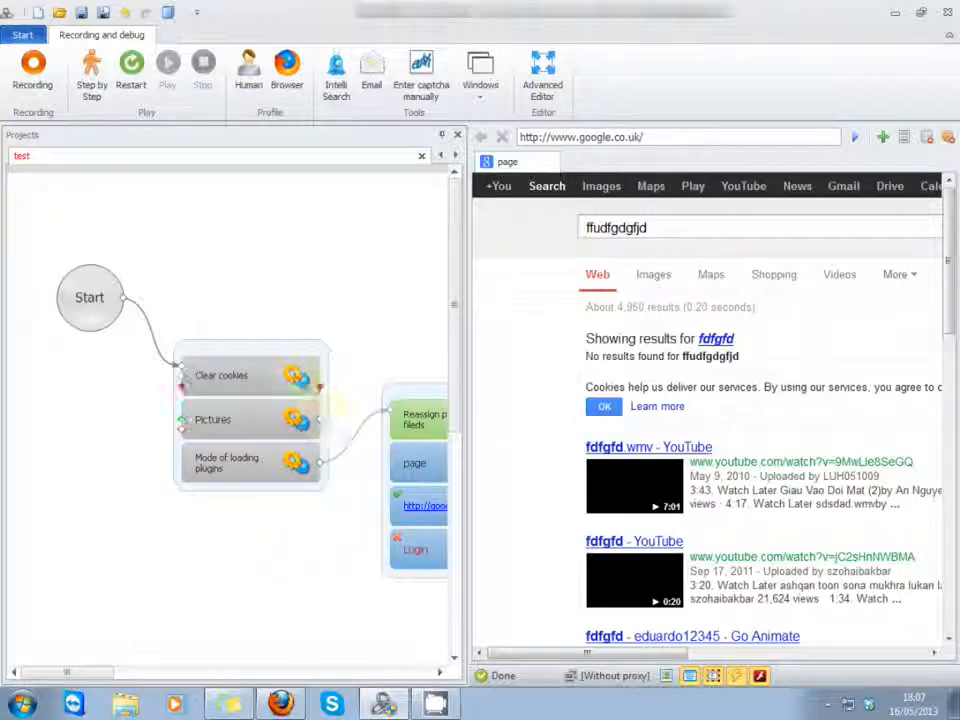
Step: Remove both action groups from the test project so that only the Start node remains
{"action": "left_click_drag", "start_coordinate": [235, 347], "coordinate": [210, 232]}
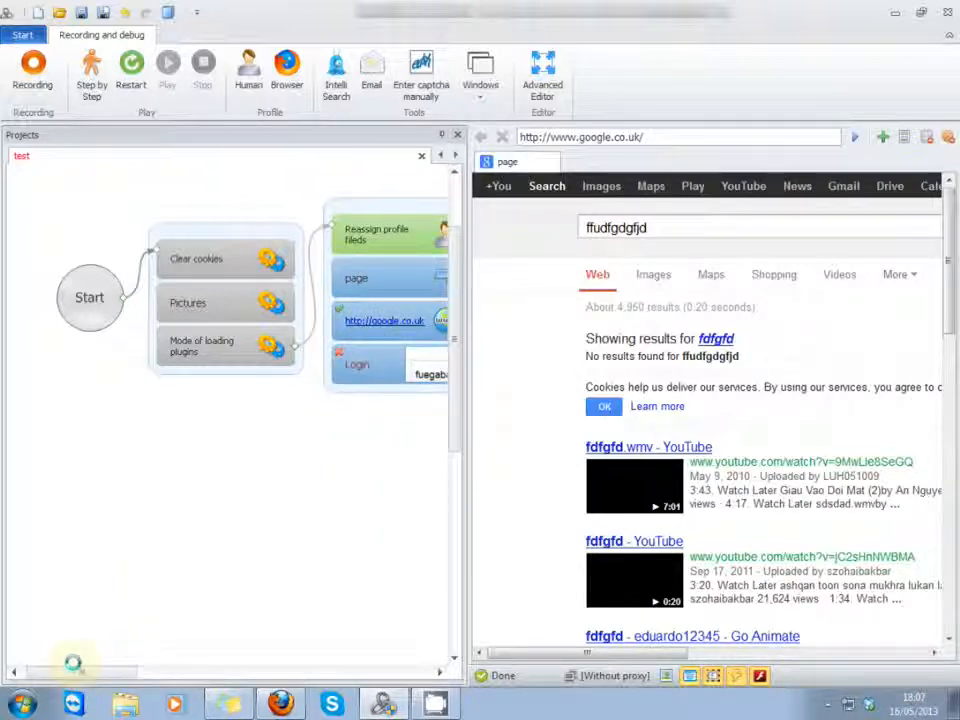
{"action": "mouse_move", "coordinate": [69, 668]}
{"action": "left_mouse_down"}
{"action": "mouse_move", "coordinate": [141, 670]}
{"action": "mouse_move", "coordinate": [55, 672]}
{"action": "mouse_move", "coordinate": [73, 673]}
{"action": "left_mouse_up"}
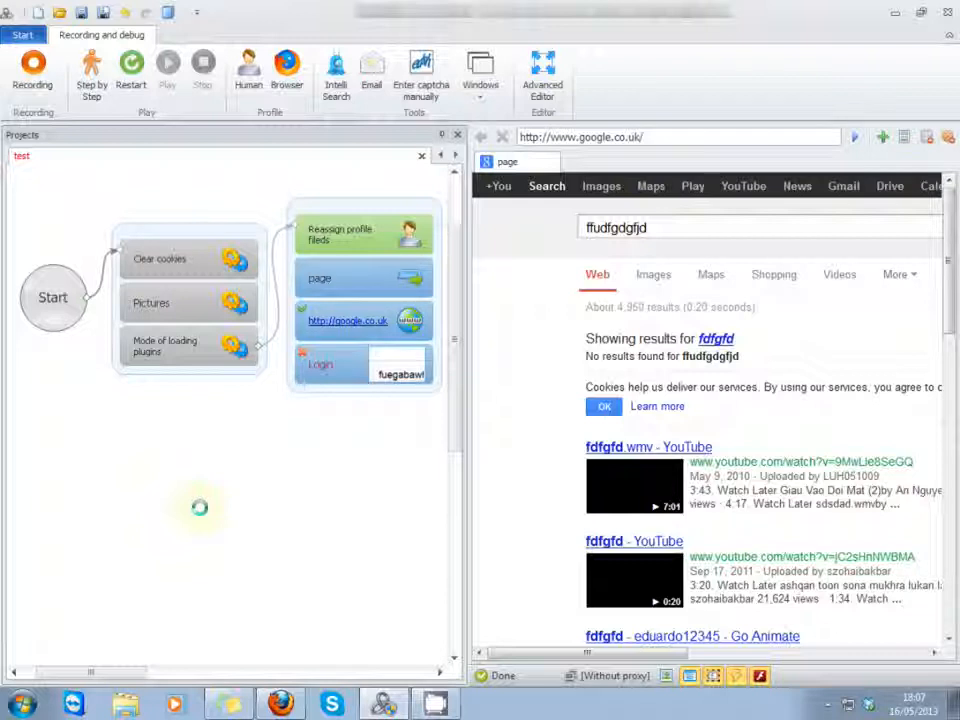
{"action": "right_click", "coordinate": [209, 230]}
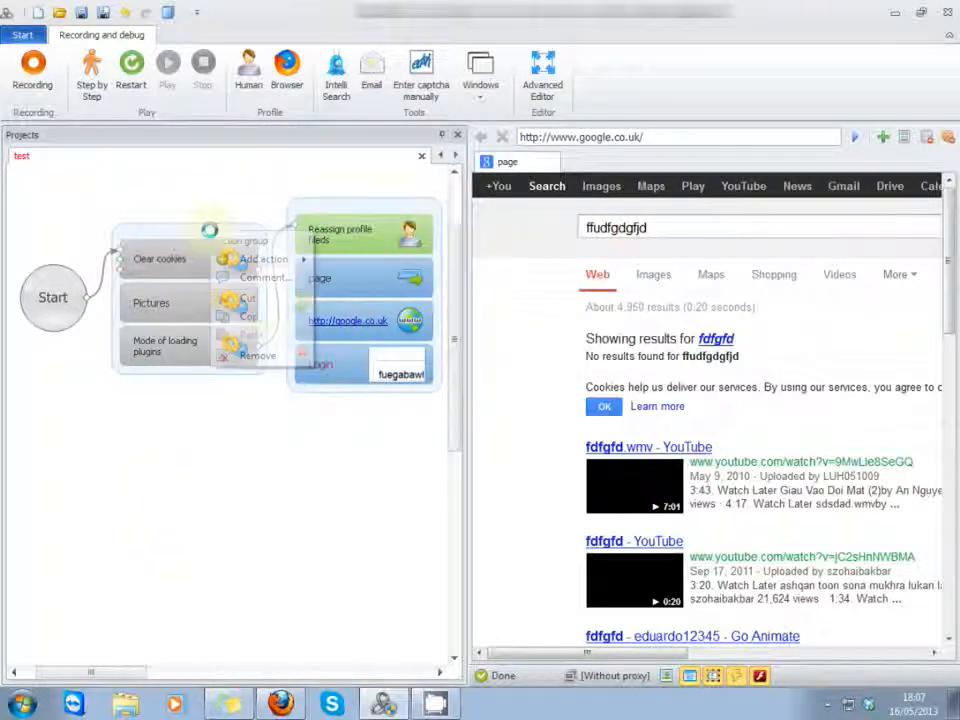
{"action": "left_click", "coordinate": [258, 354]}
{"action": "right_click", "coordinate": [334, 211]}
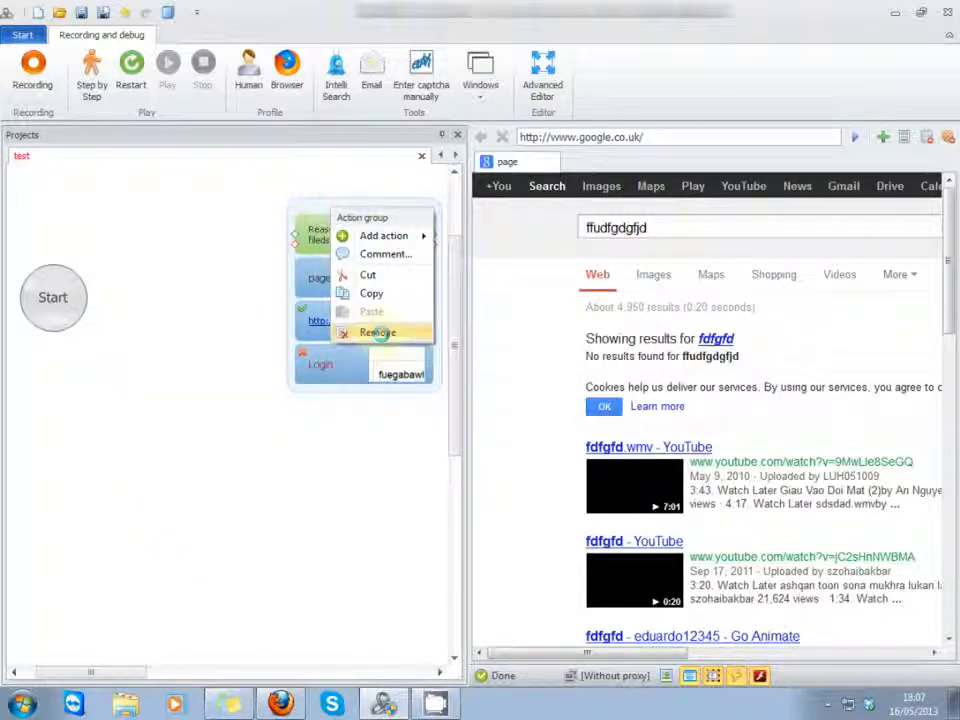
{"action": "left_click", "coordinate": [378, 333]}
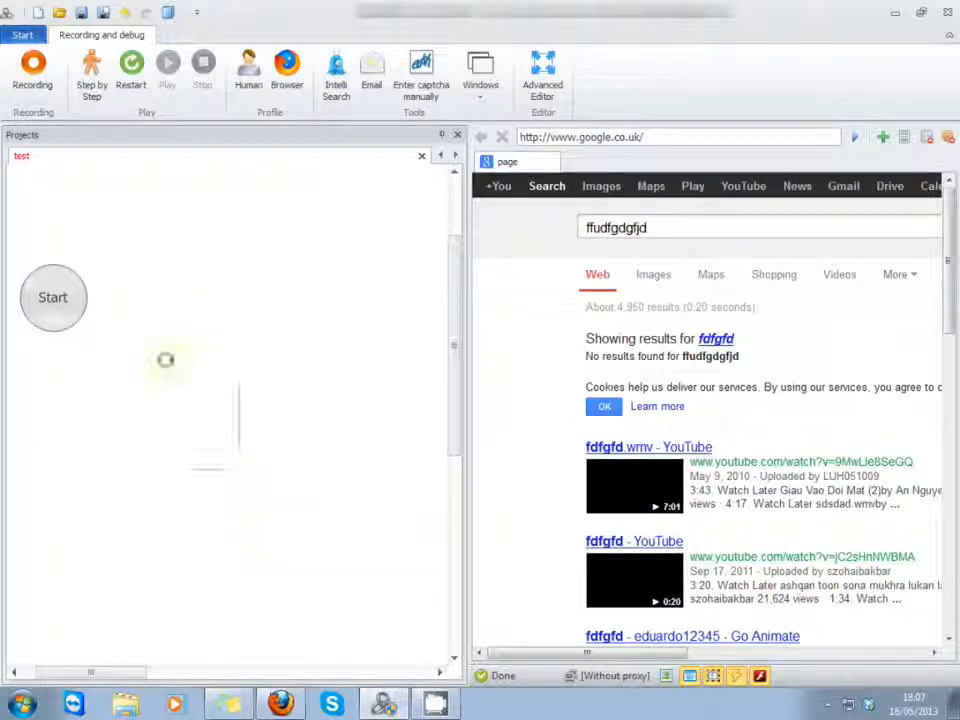
{"action": "left_click_drag", "start_coordinate": [133, 228], "coordinate": [209, 466]}
{"action": "left_click_drag", "start_coordinate": [148, 441], "coordinate": [380, 310]}
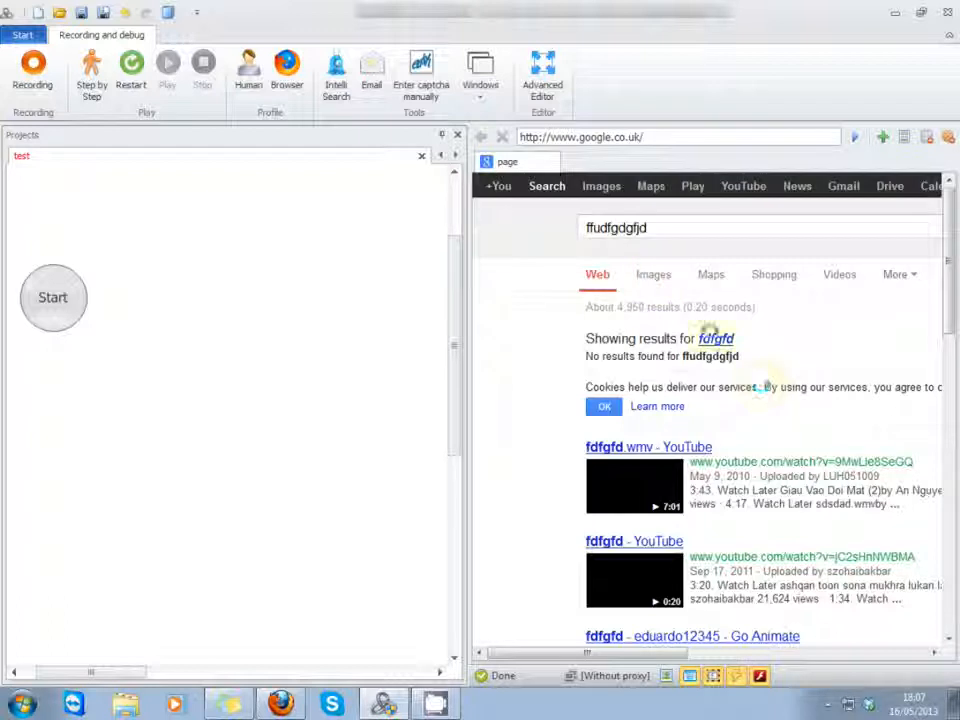
{"action": "left_click", "coordinate": [33, 80]}
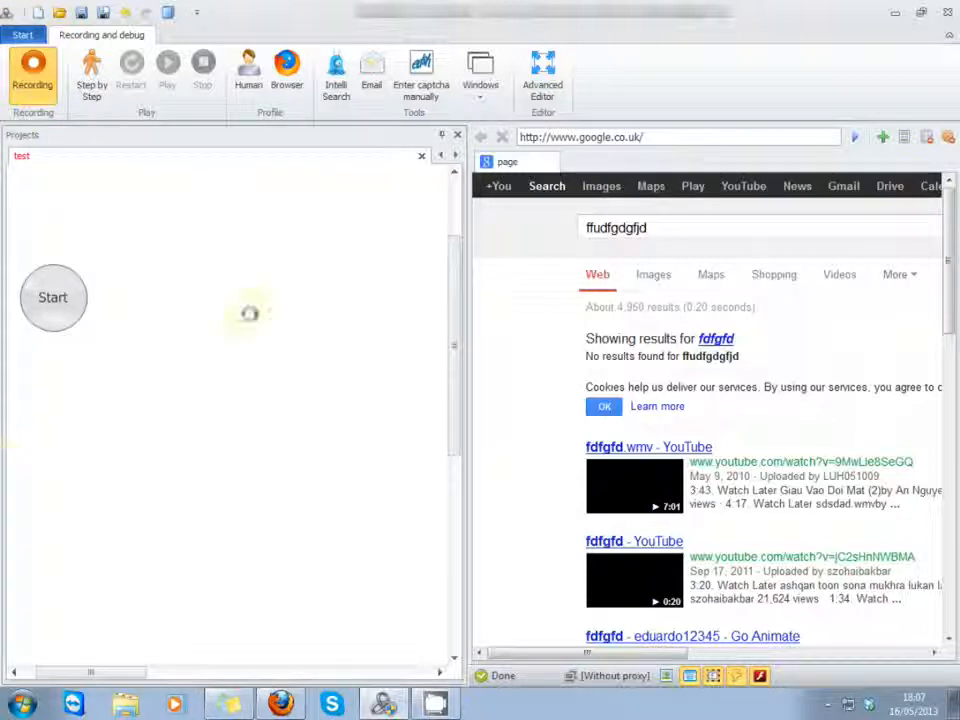
{"action": "left_click", "coordinate": [698, 339]}
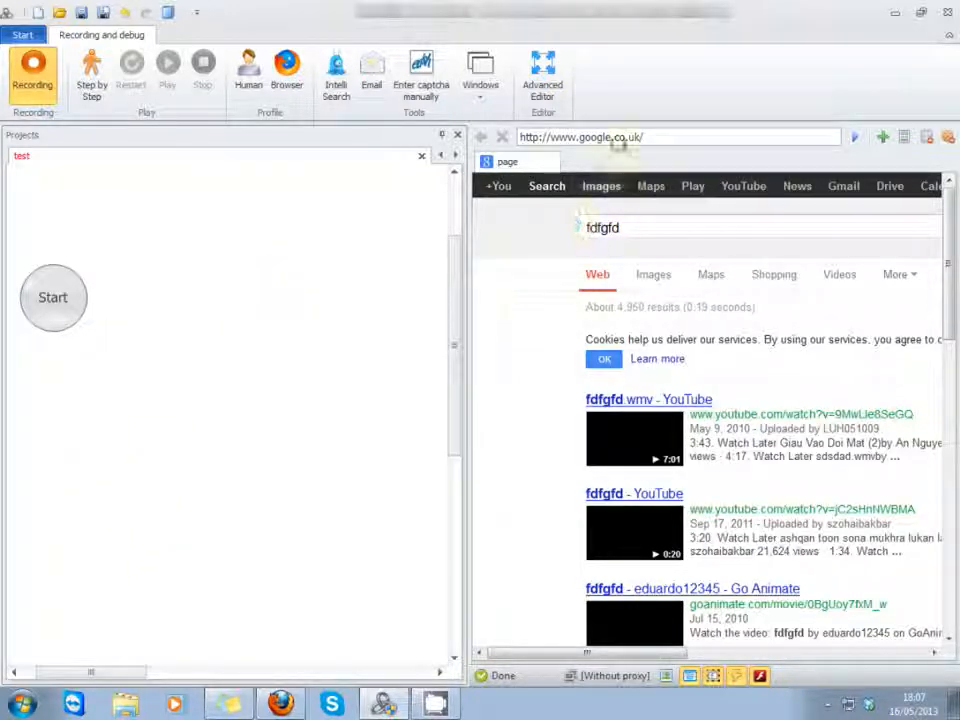
{"action": "key", "text": "Return"}
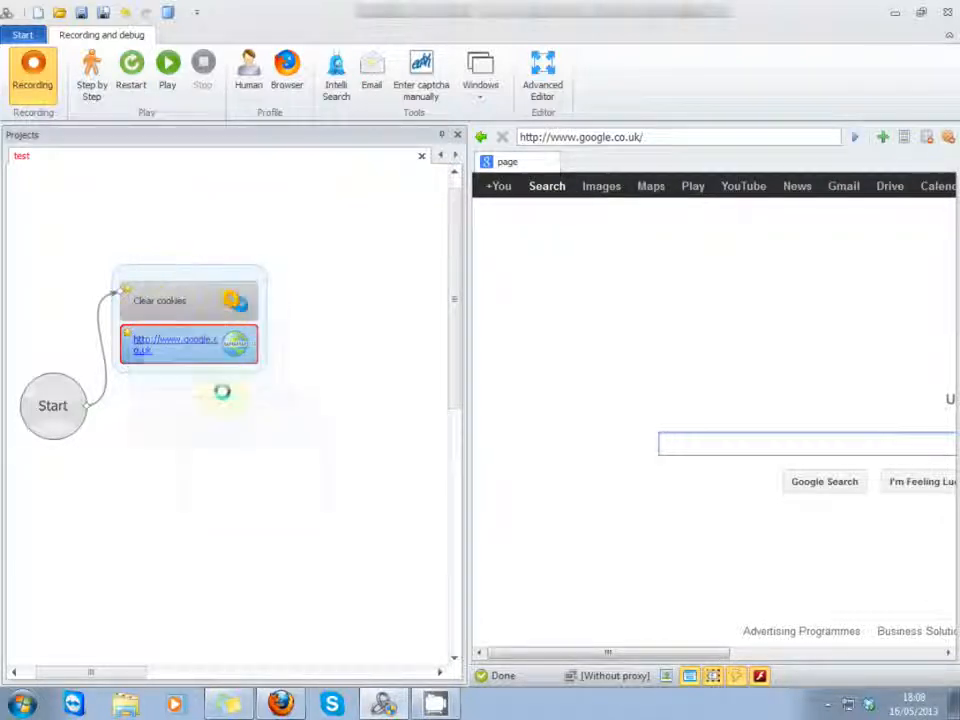
Step: Send the Google search box to the actions designer and add a Rise action with the click event to the project
{"action": "right_click", "coordinate": [694, 444]}
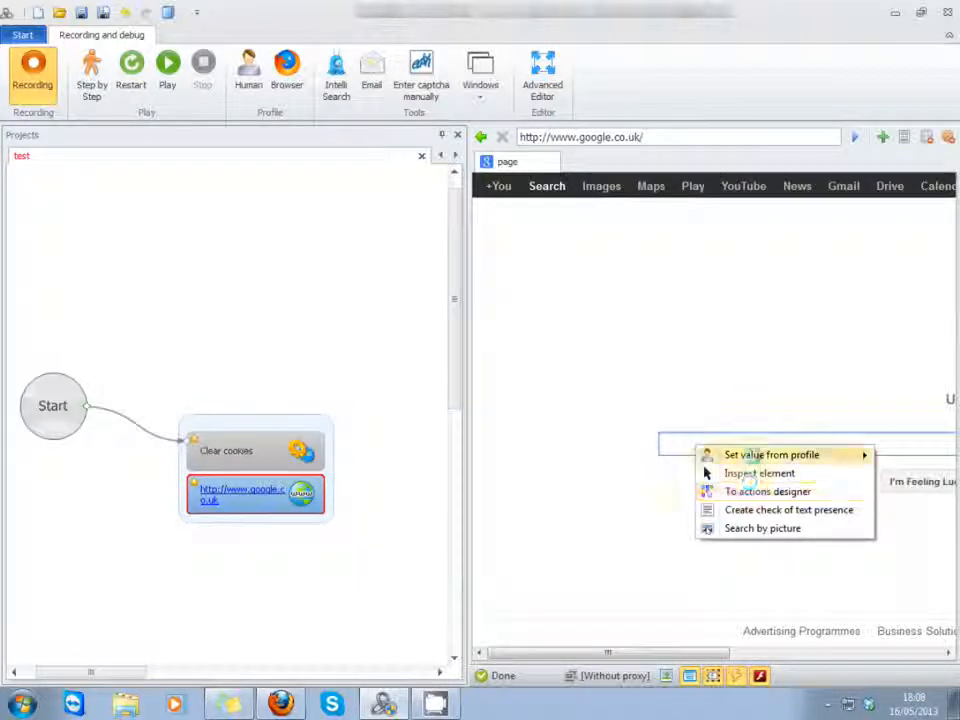
{"action": "left_click", "coordinate": [745, 489]}
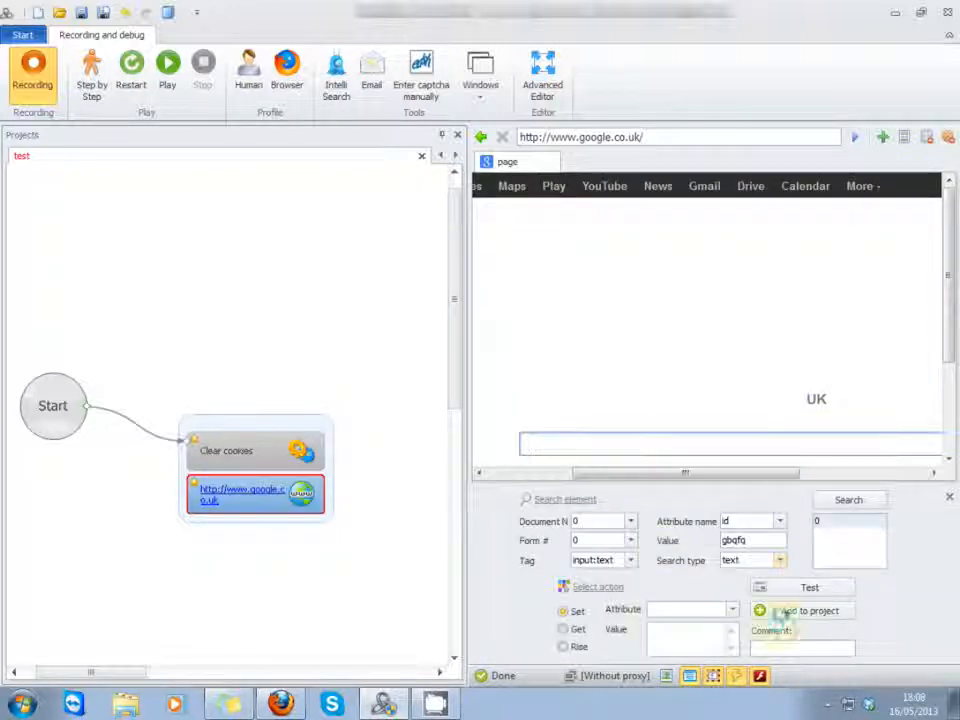
{"action": "left_click", "coordinate": [563, 646]}
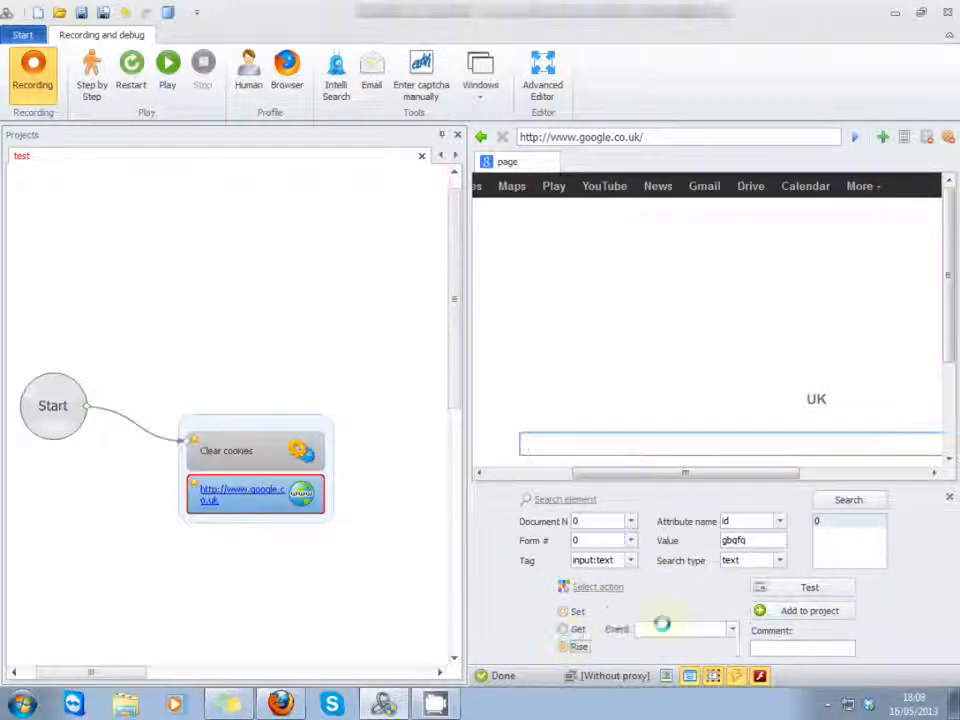
{"action": "left_click", "coordinate": [732, 629]}
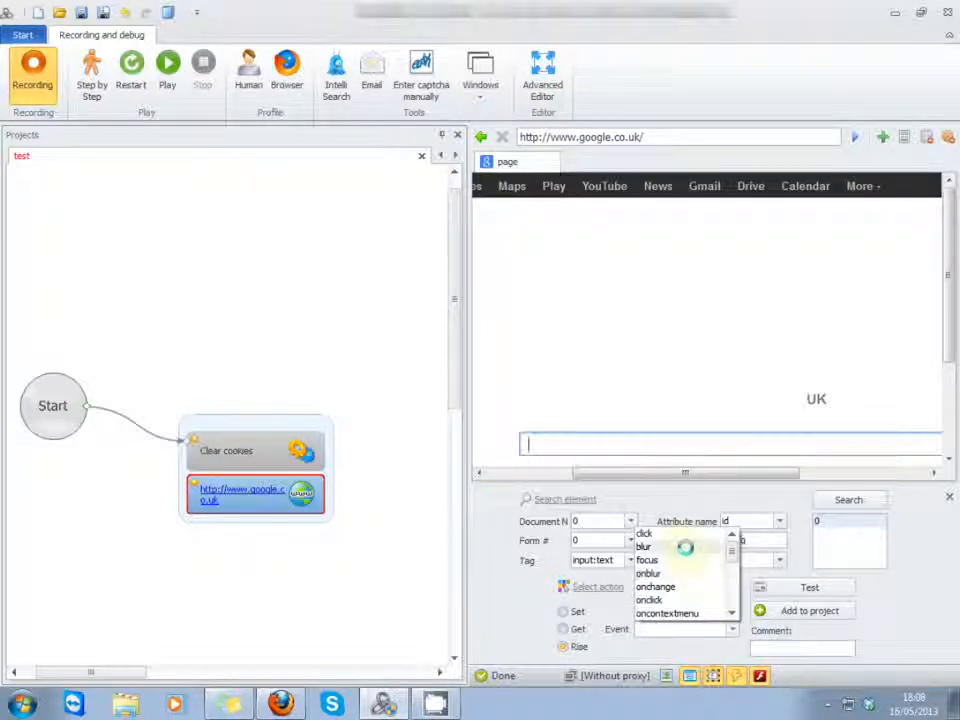
{"action": "left_click", "coordinate": [668, 533]}
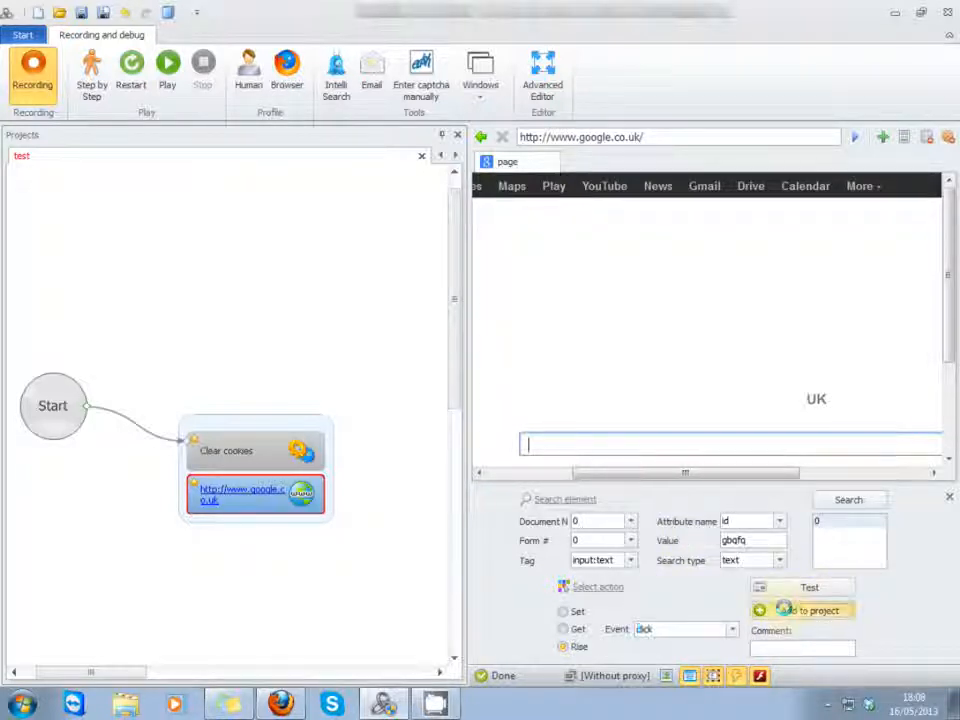
{"action": "left_click", "coordinate": [785, 609]}
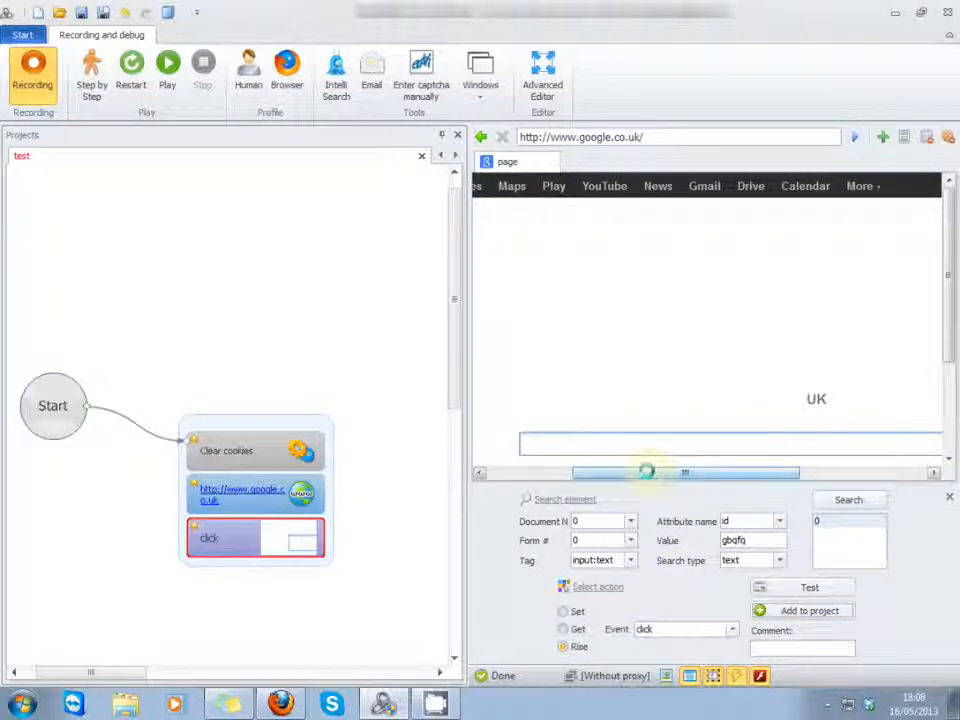
Step: Add a Keystrokes emulation action directly below the click action of the test project, using the Advanced Editor
{"action": "left_click", "coordinate": [542, 75]}
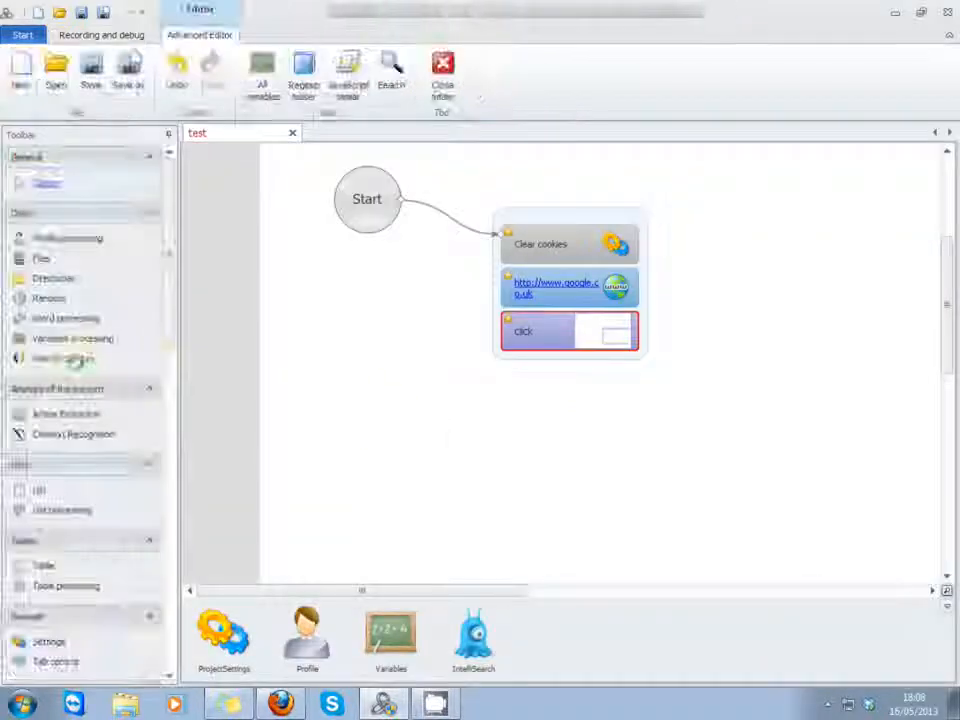
{"action": "scroll", "coordinate": [172, 428], "scroll_direction": "down", "scroll_amount": 3}
{"action": "scroll", "coordinate": [172, 428], "scroll_direction": "down", "scroll_amount": 10}
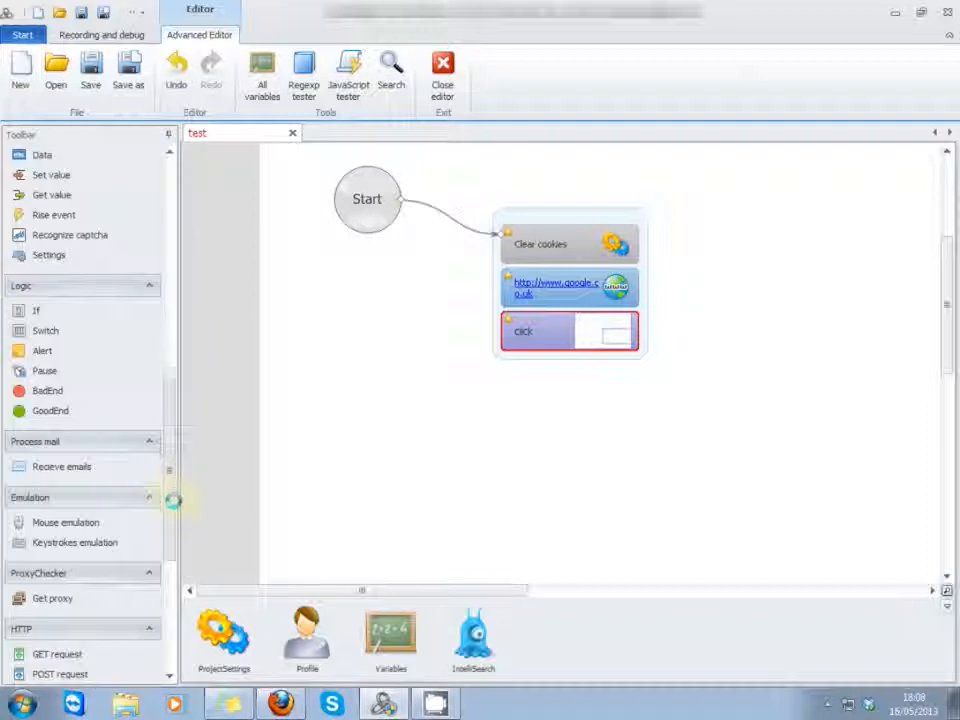
{"action": "left_click_drag", "start_coordinate": [72, 403], "coordinate": [606, 482]}
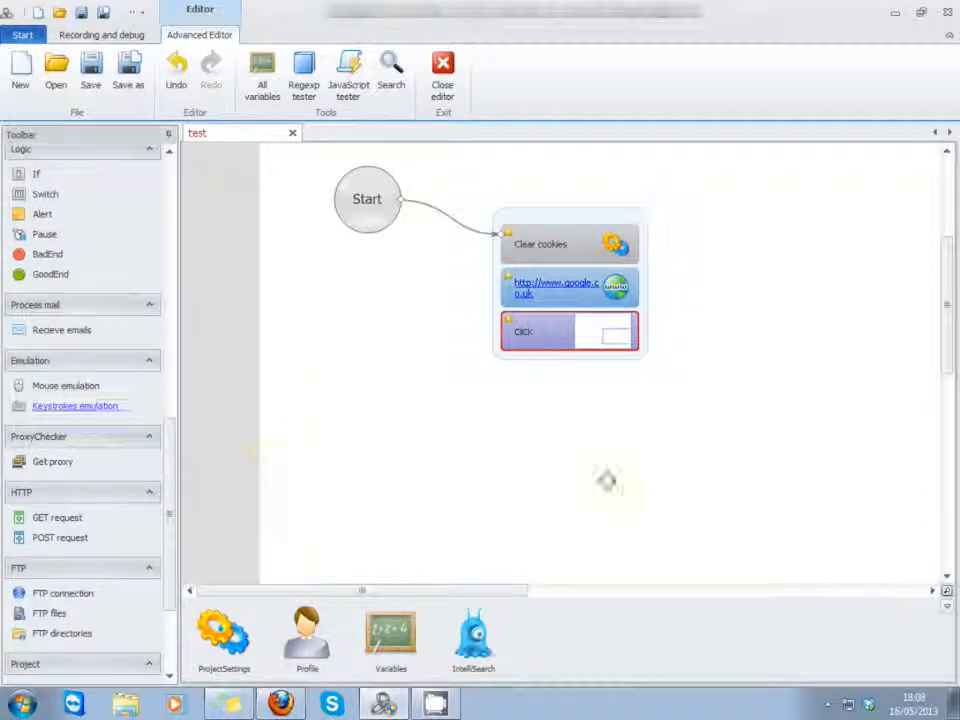
{"action": "left_click_drag", "start_coordinate": [606, 482], "coordinate": [560, 355]}
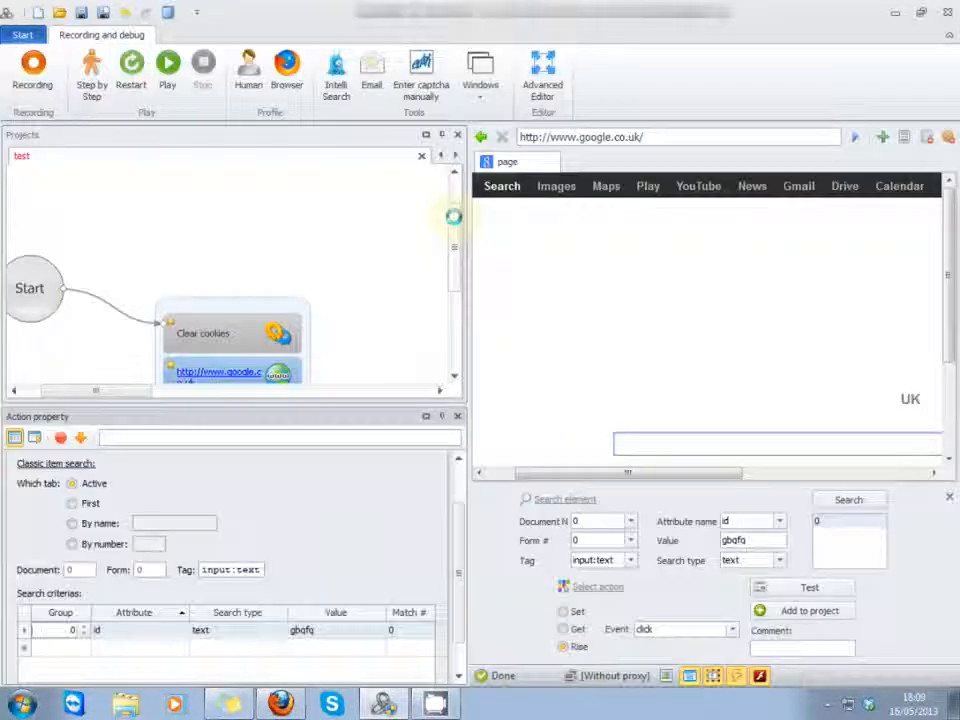
{"action": "left_click_drag", "start_coordinate": [453, 216], "coordinate": [454, 243]}
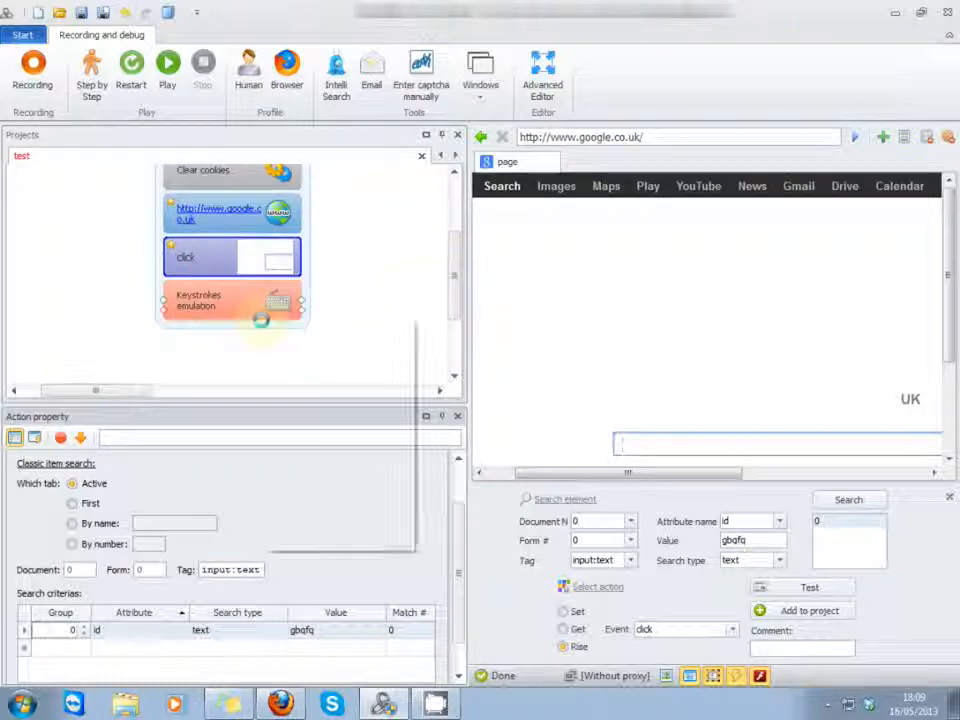
Step: Restart the test project, stop the run once the Google search is made, and select the query in the search box
{"action": "right_click", "coordinate": [260, 320]}
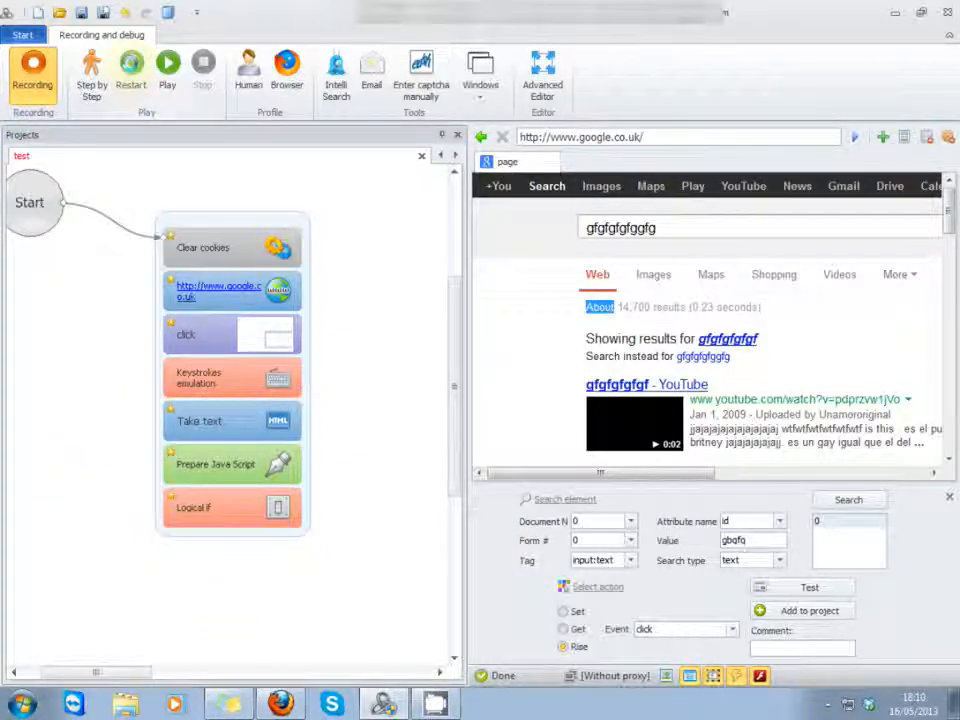
{"action": "left_click", "coordinate": [125, 78]}
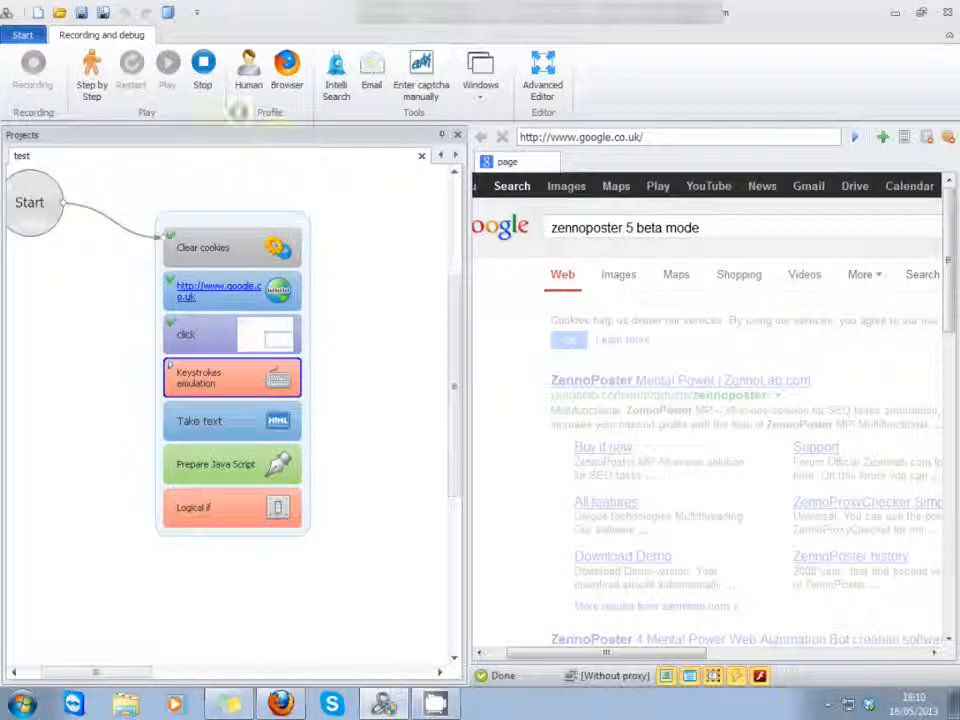
{"action": "left_click", "coordinate": [203, 66]}
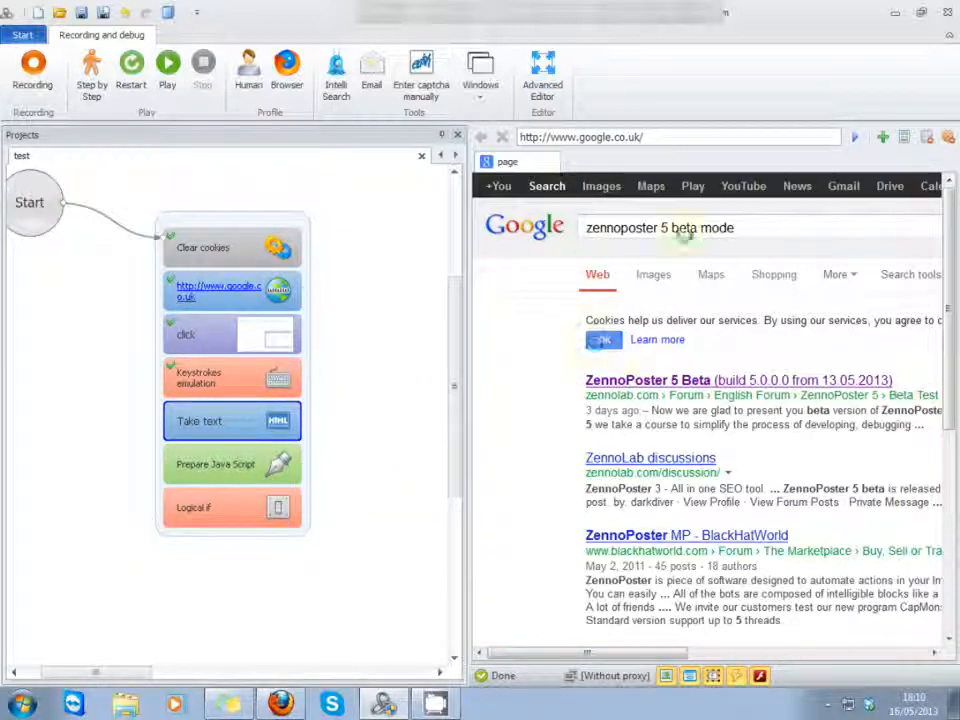
{"action": "left_click_drag", "start_coordinate": [736, 232], "coordinate": [497, 224]}
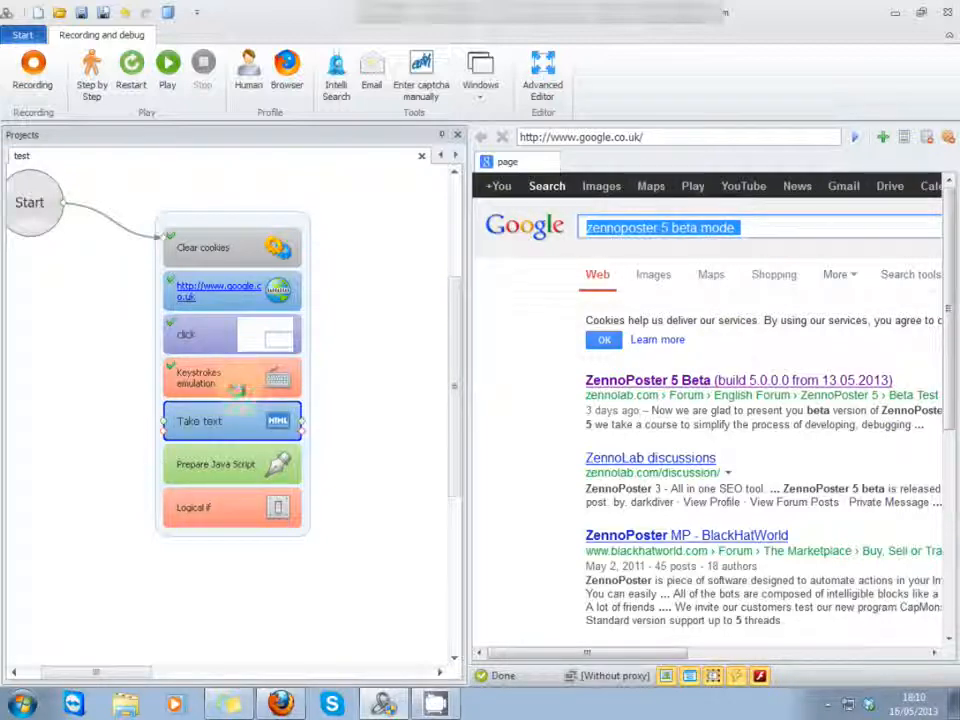
Step: Set the text of the Keystrokes emulation action to "minecraft" followed by {ENTER} in its action properties, and close the properties
{"action": "right_click", "coordinate": [221, 381]}
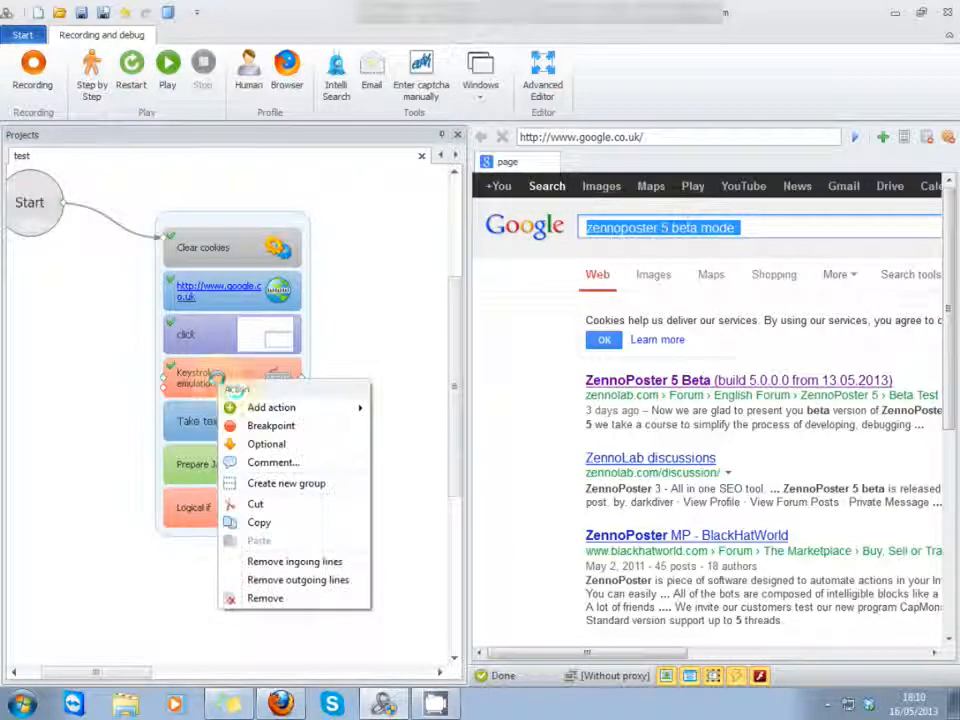
{"action": "left_click", "coordinate": [124, 540]}
{"action": "left_click", "coordinate": [203, 370]}
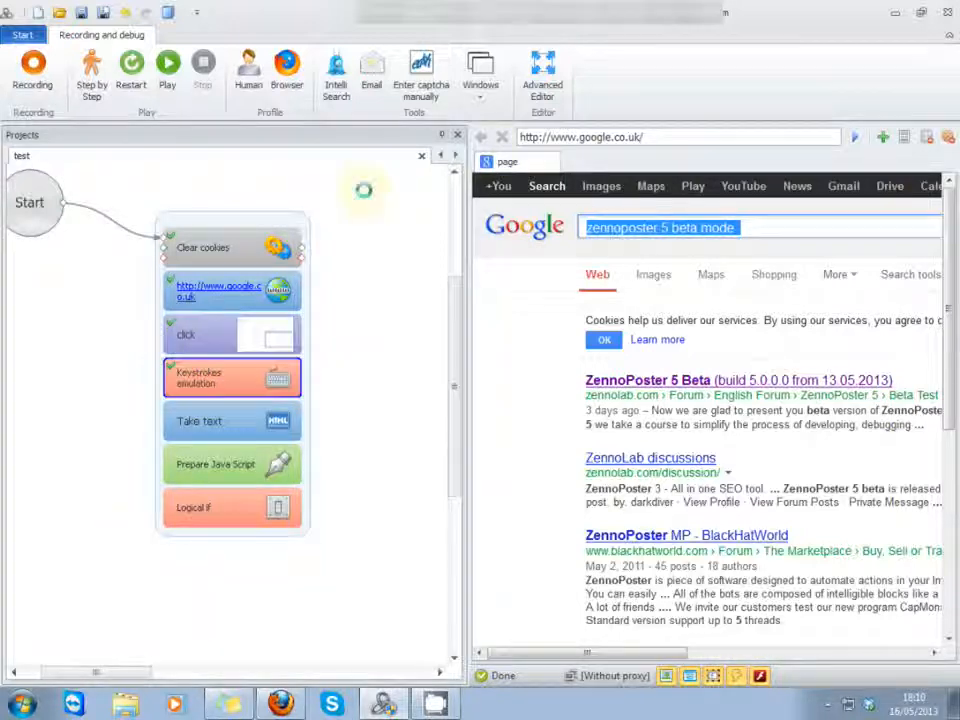
{"action": "left_click", "coordinate": [482, 99]}
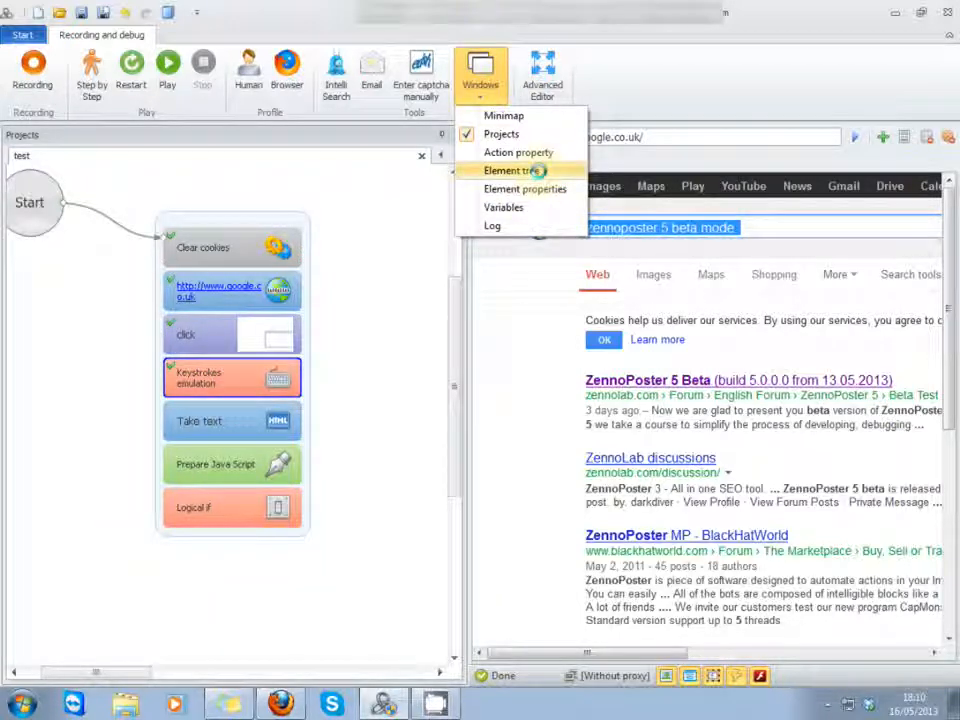
{"action": "left_click", "coordinate": [553, 152]}
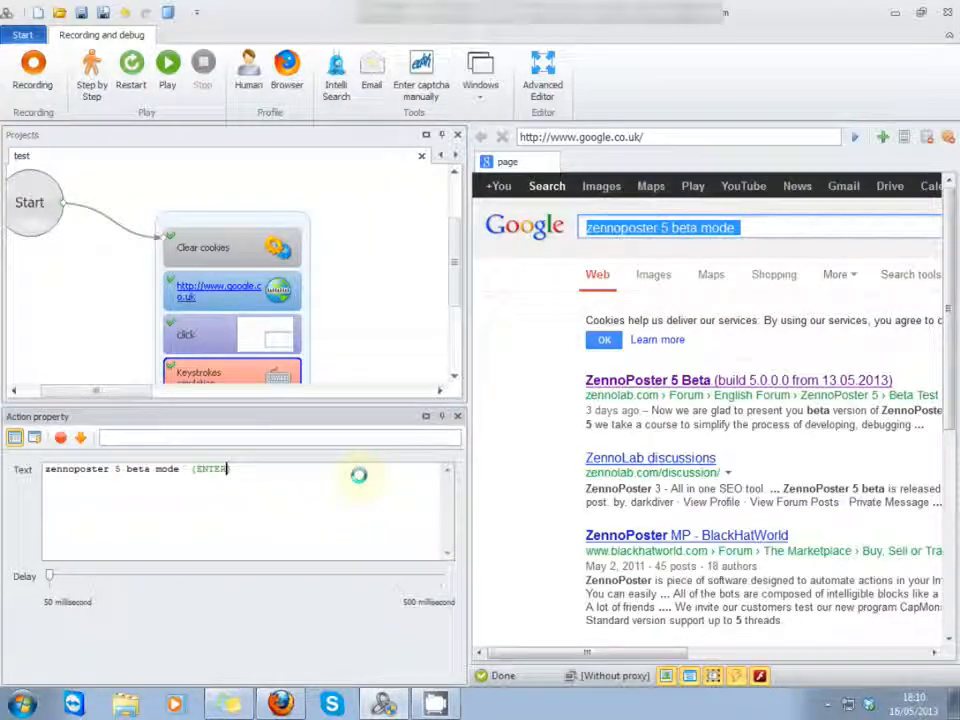
{"action": "key", "text": "BackSpace"}
{"action": "key", "text": "BackSpace"}
{"action": "key", "text": "BackSpace"}
{"action": "key", "text": "BackSpace"}
{"action": "key", "text": "BackSpace"}
{"action": "key", "text": "BackSpace"}
{"action": "key", "text": "BackSpace"}
{"action": "key", "text": "BackSpace"}
{"action": "key", "text": "BackSpace"}
{"action": "key", "text": "BackSpace"}
{"action": "key", "text": "BackSpace"}
{"action": "key", "text": "BackSpace"}
{"action": "key", "text": "BackSpace"}
{"action": "key", "text": "BackSpace"}
{"action": "key", "text": "BackSpace"}
{"action": "key", "text": "BackSpace"}
{"action": "key", "text": "BackSpace"}
{"action": "key", "text": "BackSpace"}
{"action": "key", "text": "BackSpace"}
{"action": "key", "text": "BackSpace"}
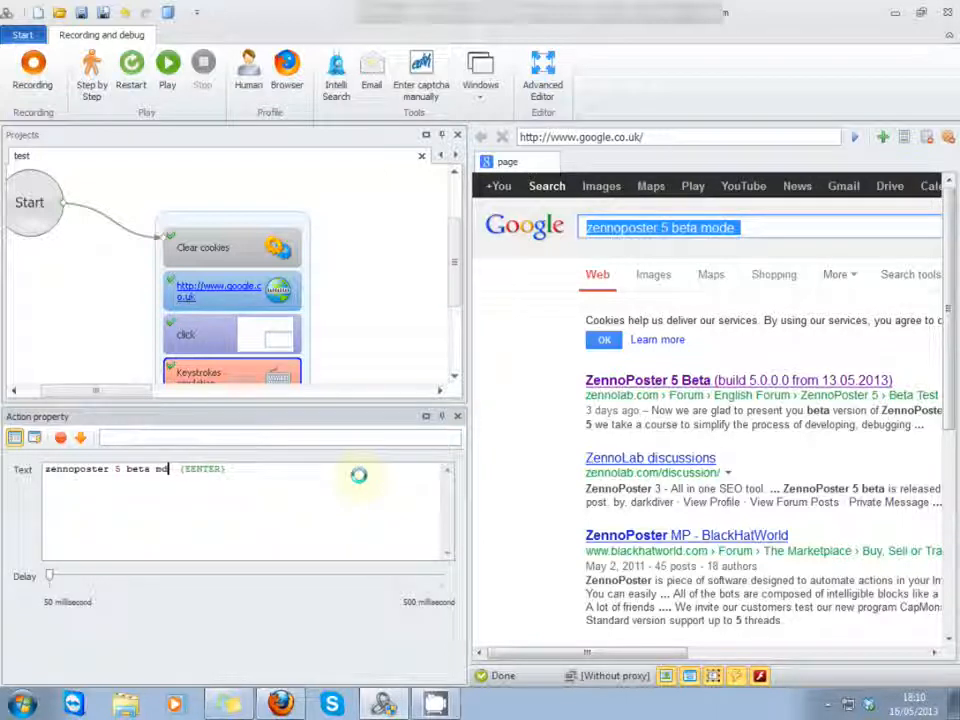
{"action": "type", "text": "micecafty"}
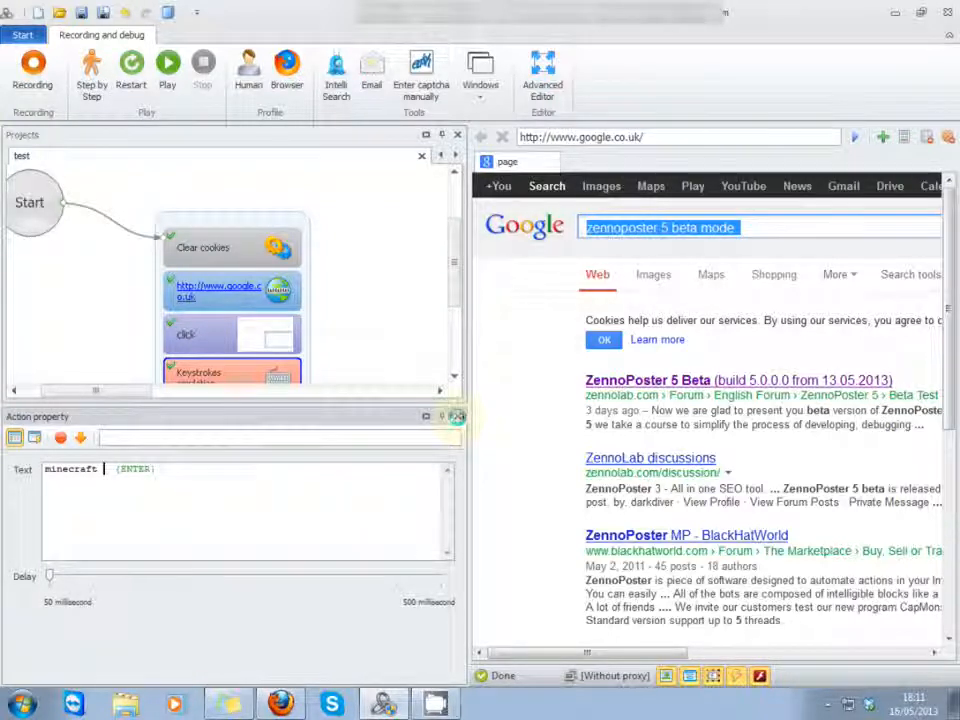
{"action": "left_click", "coordinate": [456, 416]}
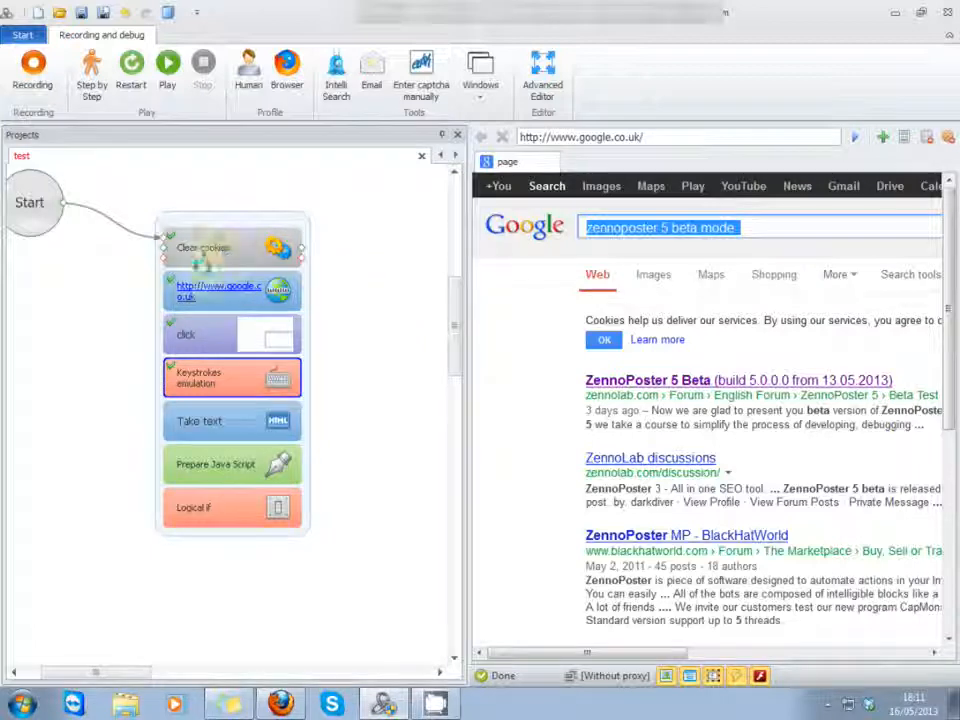
Step: Execute the test project step by step from the google.co.uk action, and play the rest from the selected Keystrokes emulation action
{"action": "left_click", "coordinate": [223, 296]}
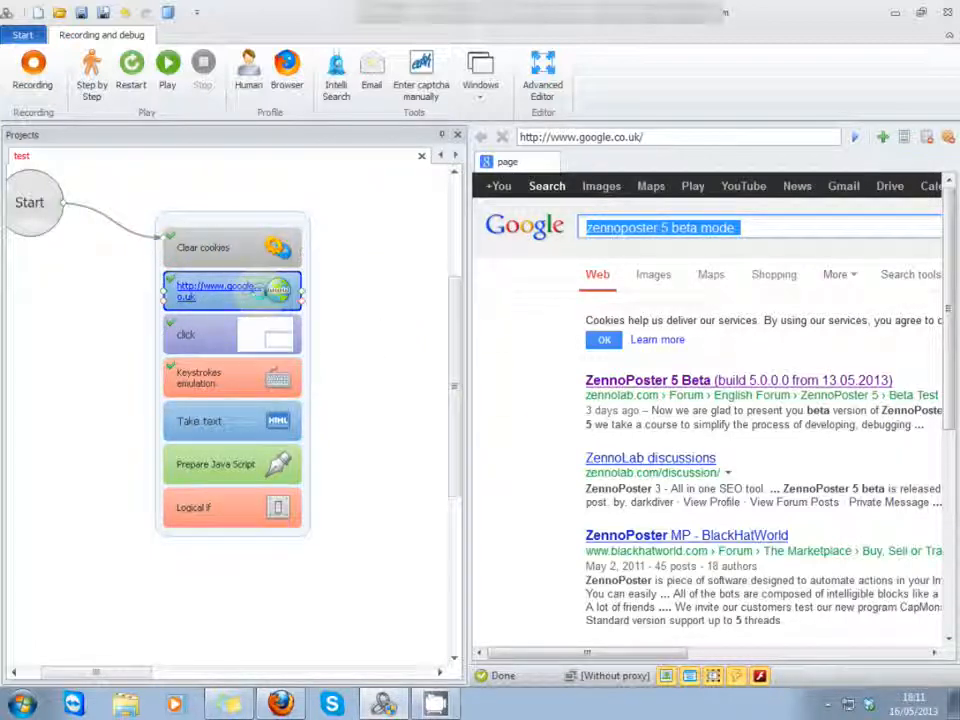
{"action": "left_click", "coordinate": [95, 73]}
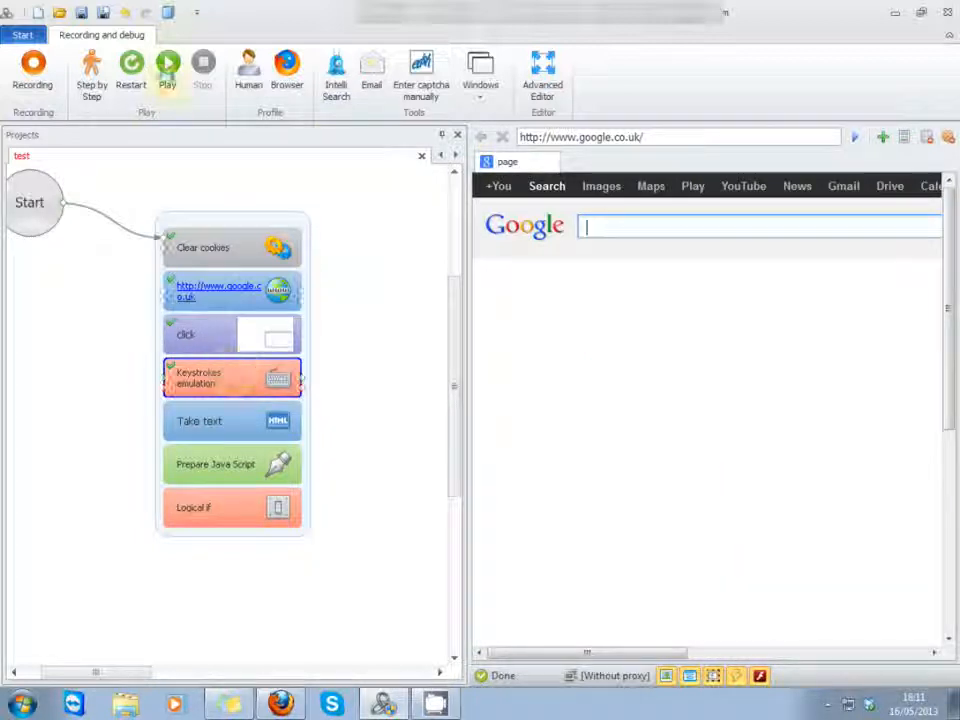
{"action": "left_click", "coordinate": [166, 80]}
{"action": "left_click", "coordinate": [383, 350]}
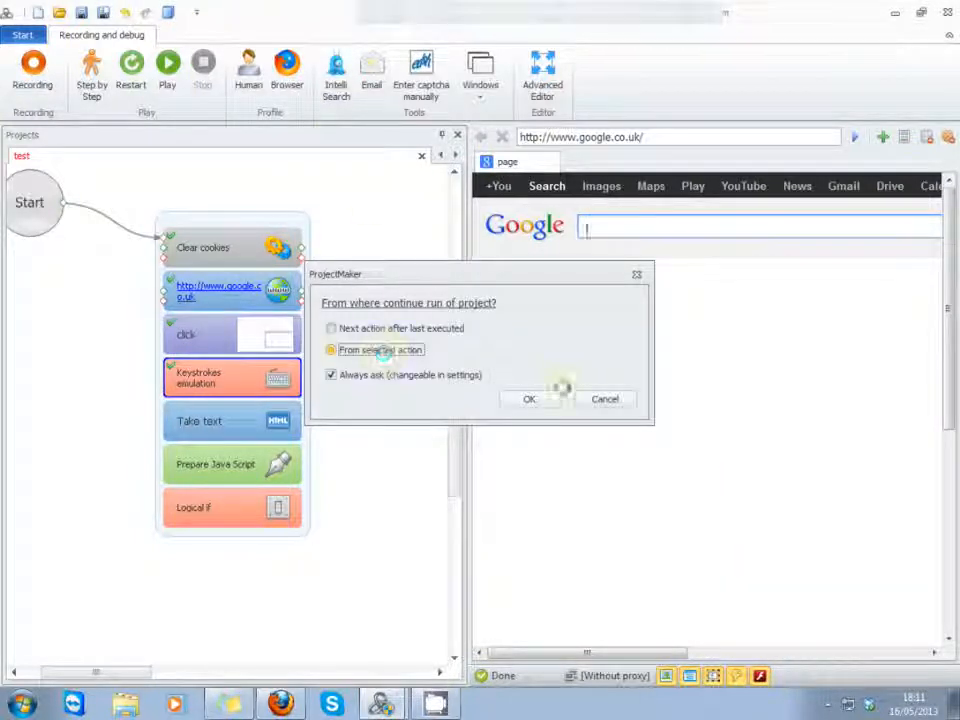
{"action": "left_click", "coordinate": [538, 400]}
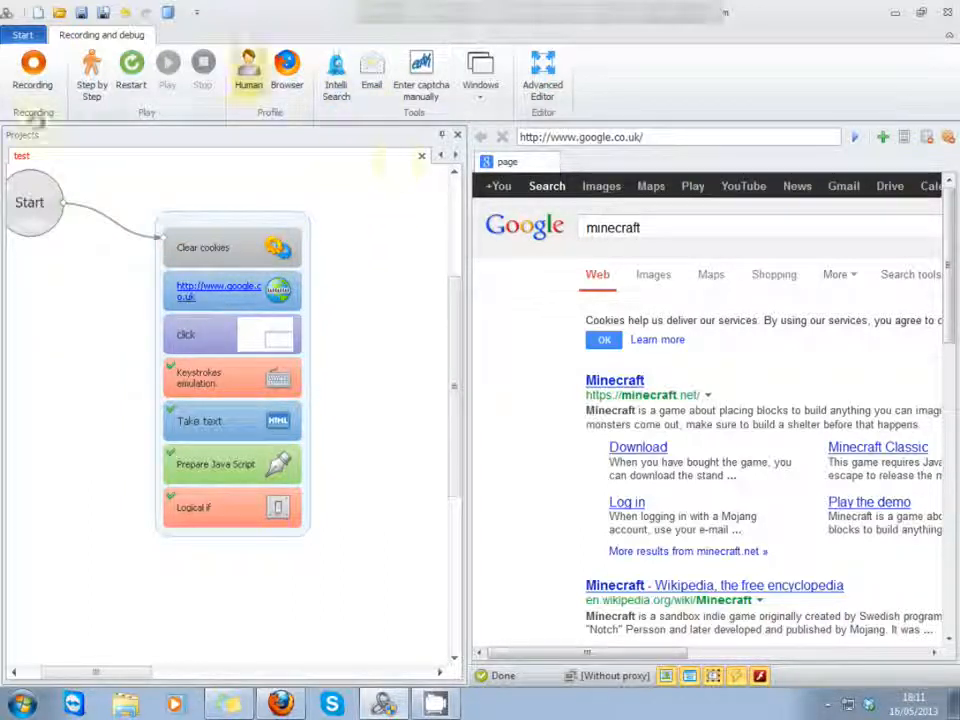
Step: Replace the Projects window with the Element tree and select the page's img element in the tree
{"action": "left_click", "coordinate": [482, 90]}
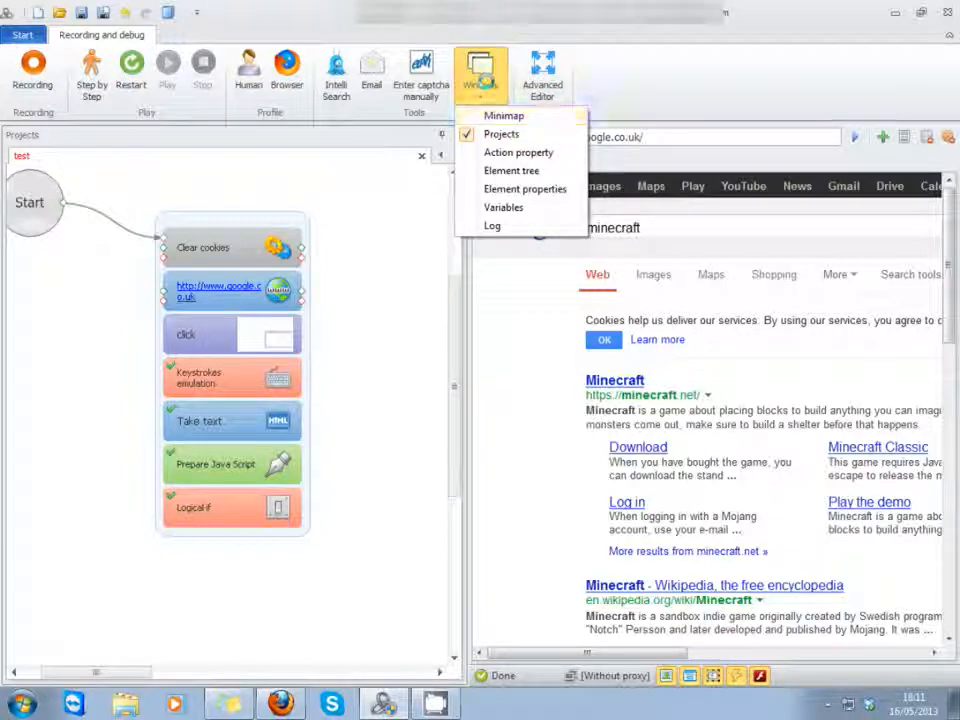
{"action": "left_click", "coordinate": [511, 170]}
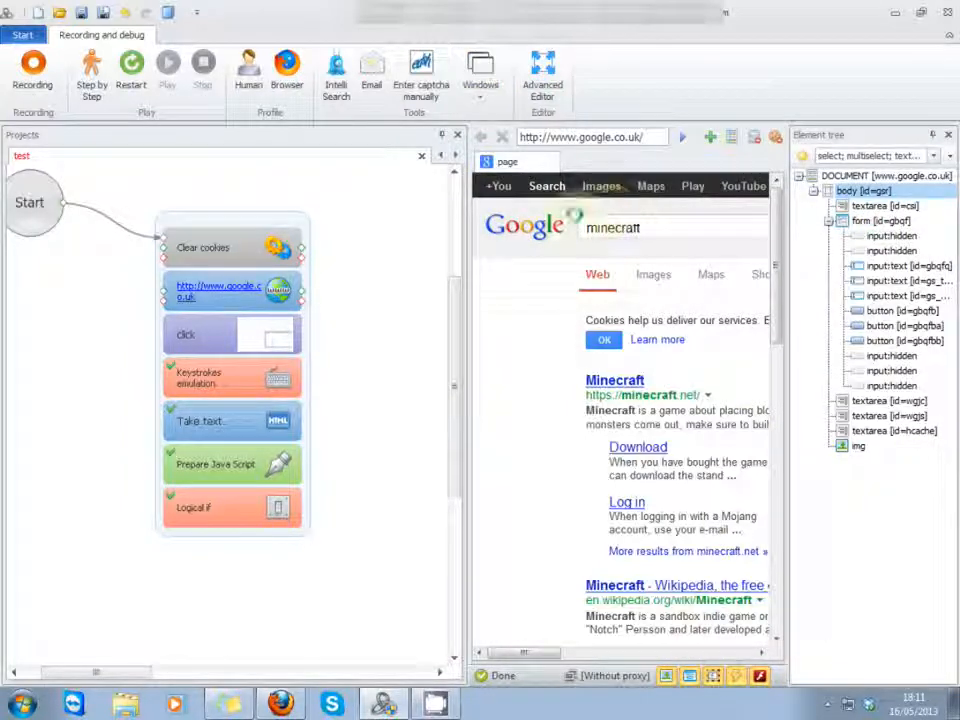
{"action": "left_click", "coordinate": [457, 134]}
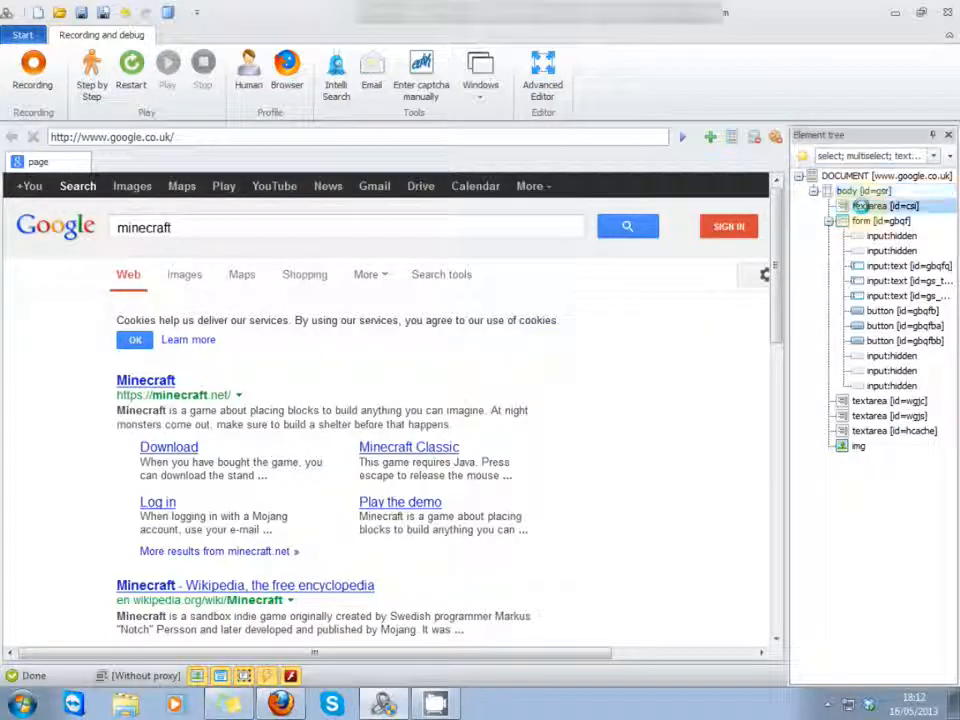
{"action": "left_click", "coordinate": [868, 221]}
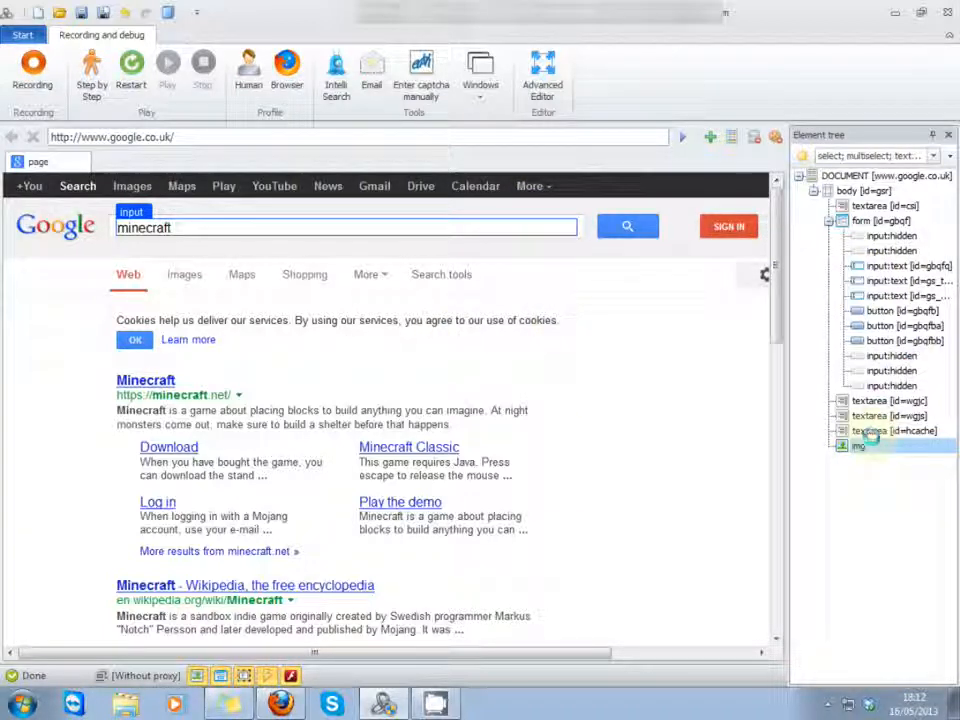
{"action": "left_click", "coordinate": [873, 450]}
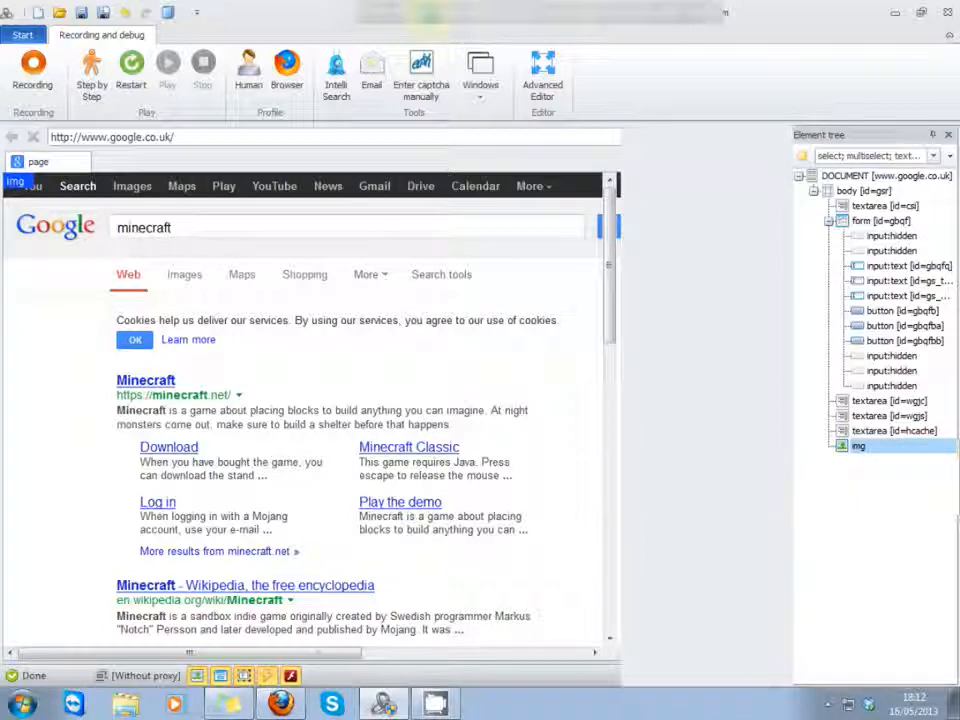
Step: Show the Element properties window alongside the Element tree
{"action": "left_click", "coordinate": [479, 82]}
{"action": "right_click", "coordinate": [477, 92]}
{"action": "left_click", "coordinate": [478, 96]}
{"action": "left_click", "coordinate": [478, 95]}
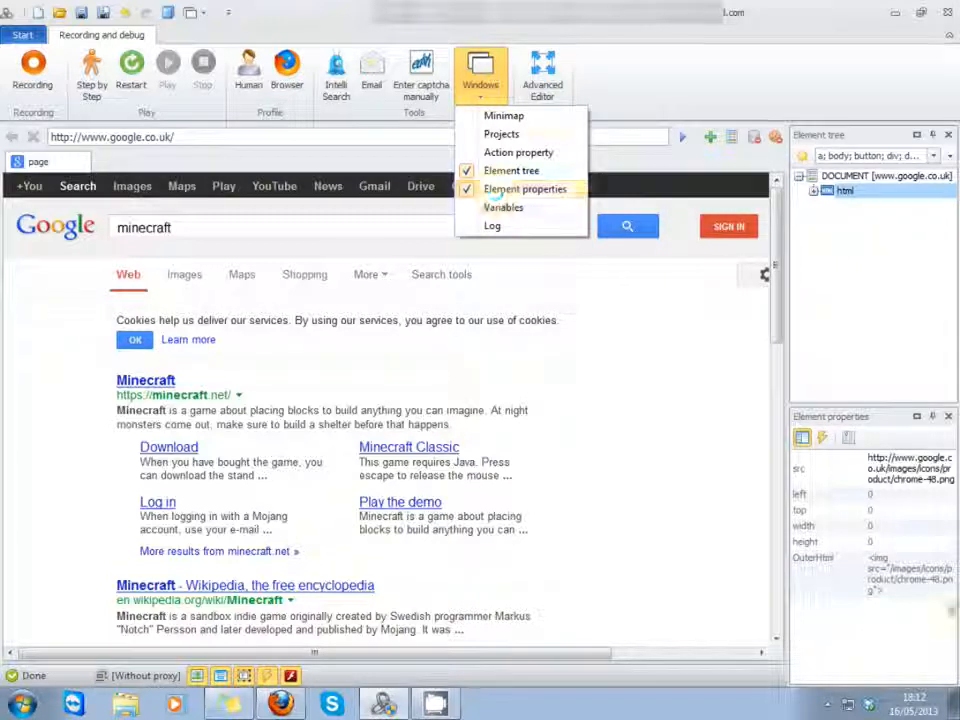
Step: Examine the src, height and OuterHtml properties of the img element
{"action": "left_click", "coordinate": [873, 552]}
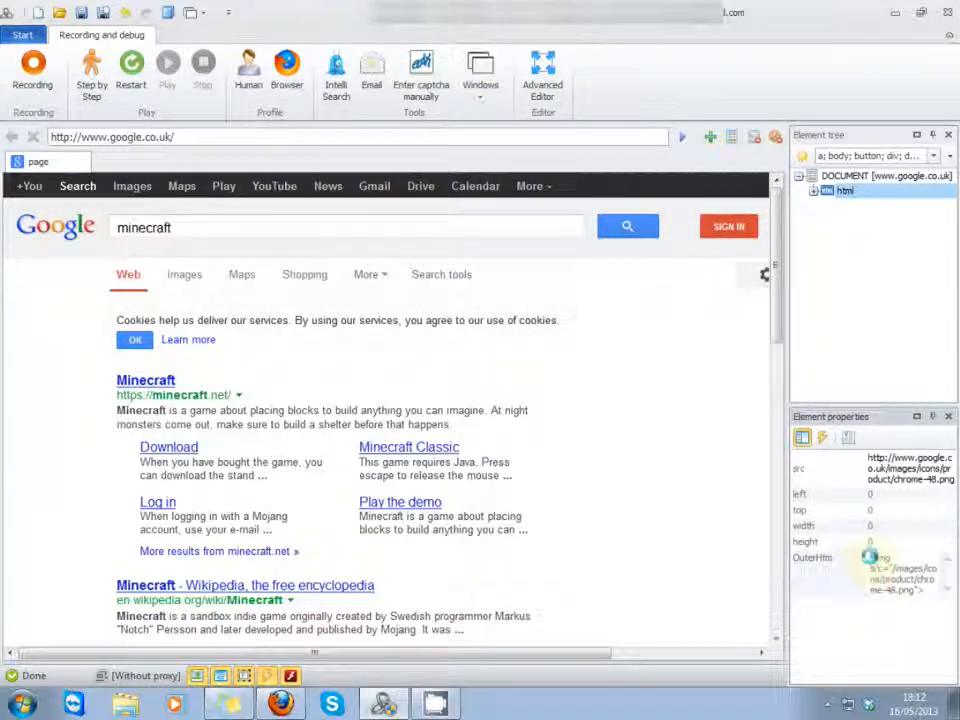
{"action": "left_click_drag", "start_coordinate": [873, 556], "coordinate": [892, 611]}
{"action": "left_click", "coordinate": [892, 541]}
{"action": "left_click", "coordinate": [904, 470]}
{"action": "left_click_drag", "start_coordinate": [905, 469], "coordinate": [853, 486]}
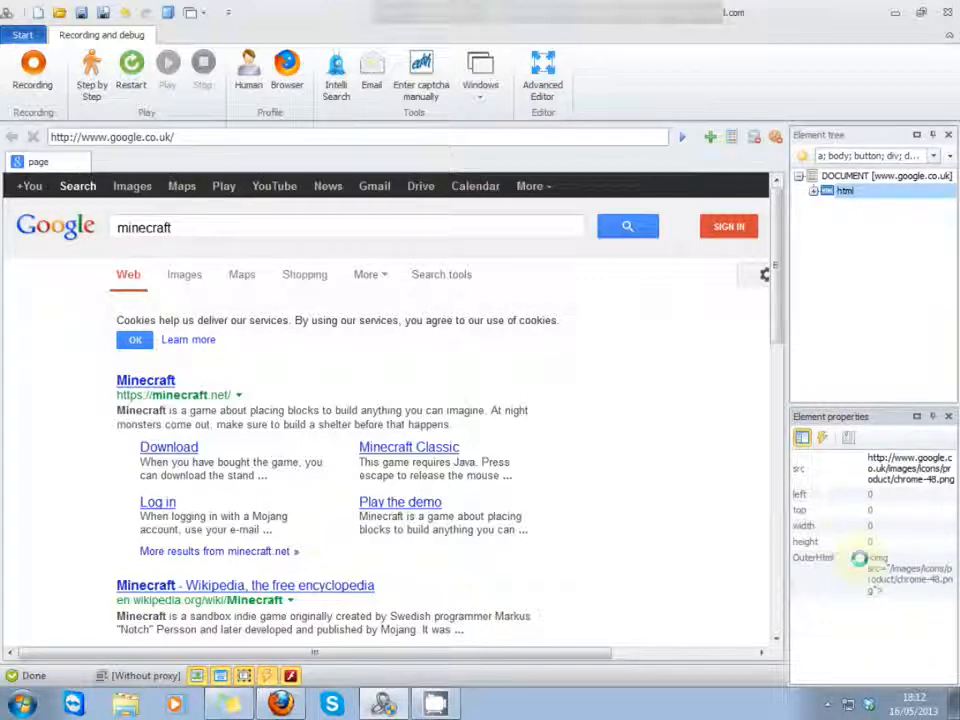
{"action": "double_click", "coordinate": [889, 592]}
{"action": "double_click", "coordinate": [887, 592]}
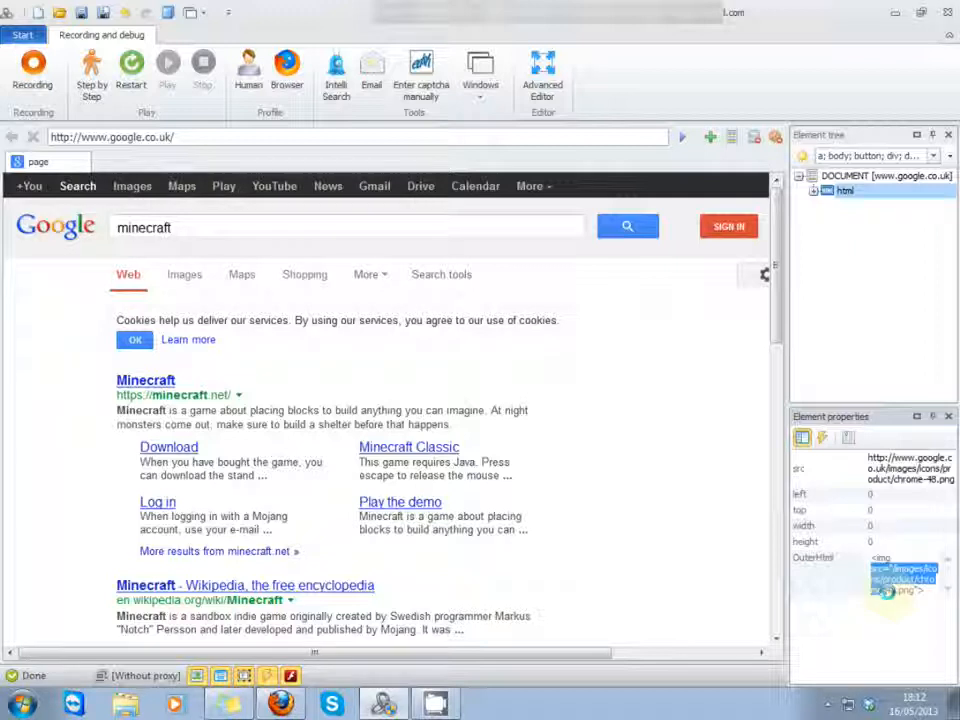
{"action": "left_click_drag", "start_coordinate": [71, 377], "coordinate": [283, 414]}
{"action": "left_click", "coordinate": [283, 413]}
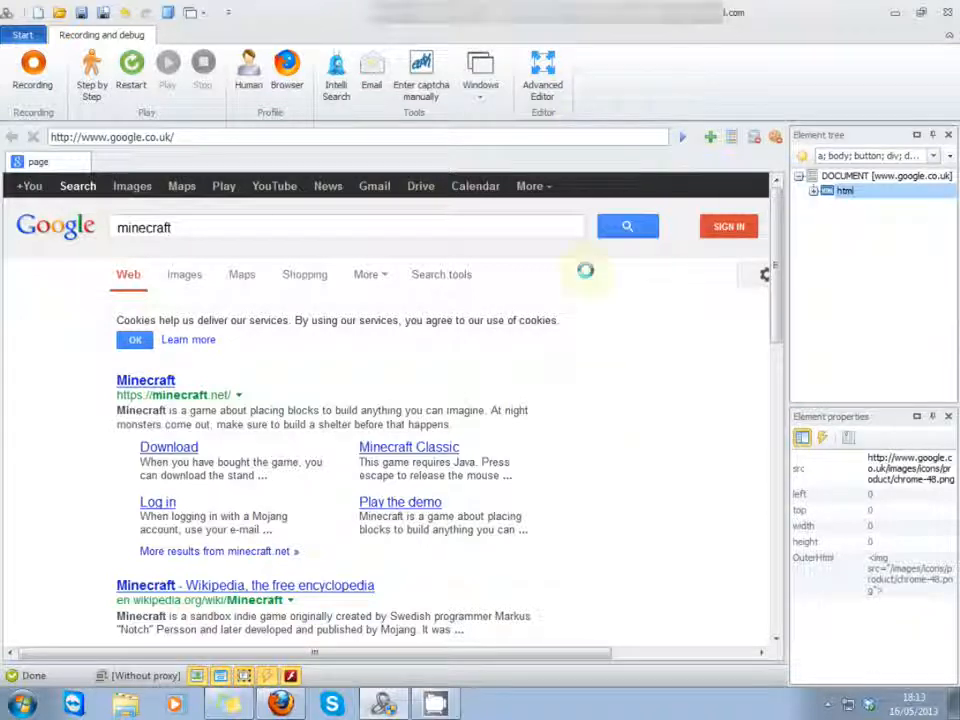
Step: Show the Log window and look through its entries for the executed actions
{"action": "left_click", "coordinate": [485, 98]}
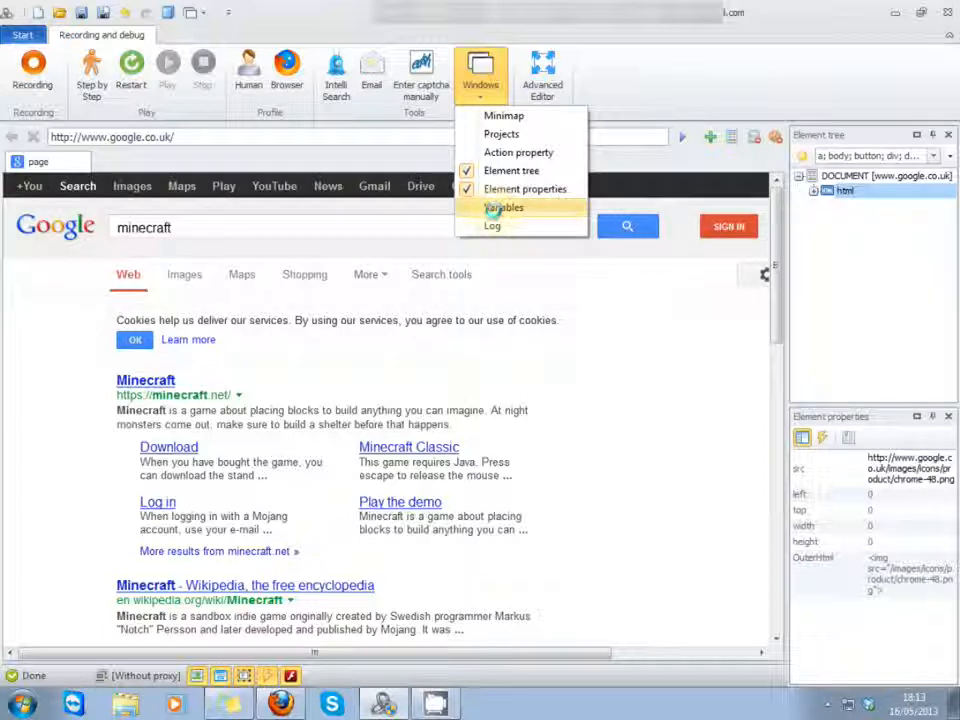
{"action": "left_click", "coordinate": [493, 225]}
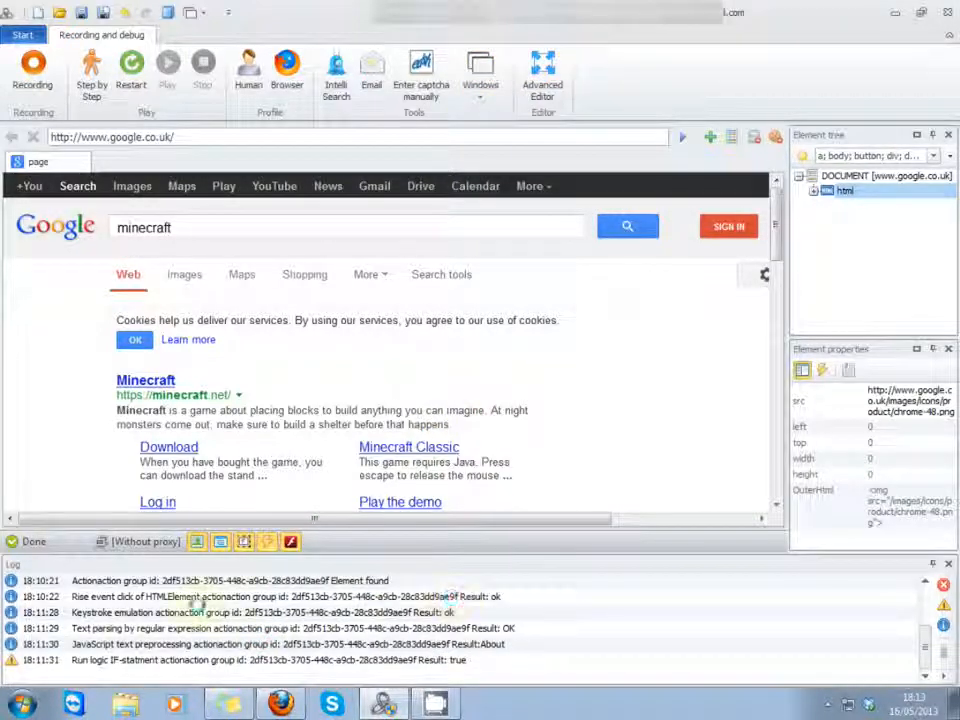
{"action": "left_click", "coordinate": [161, 613]}
{"action": "left_click", "coordinate": [97, 629]}
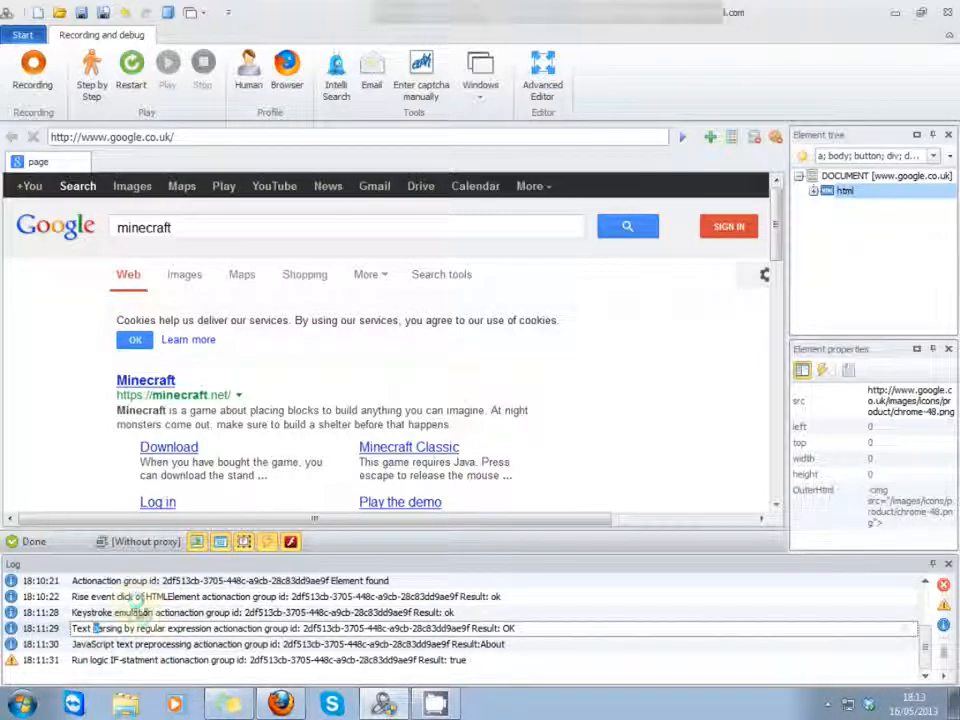
{"action": "scroll", "coordinate": [928, 640], "scroll_direction": "up", "scroll_amount": 2}
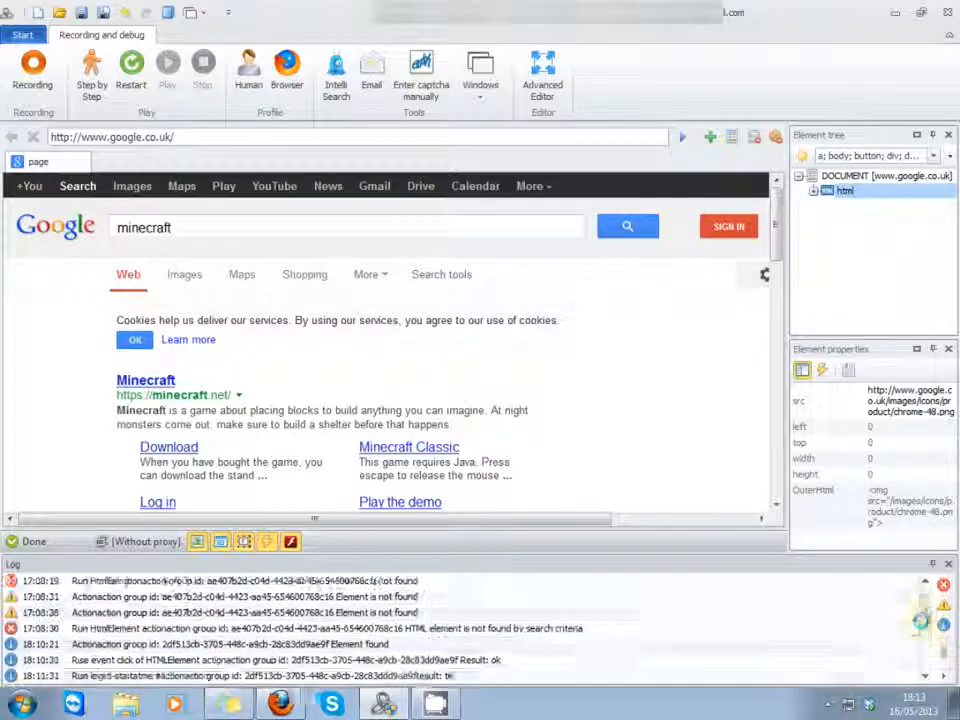
{"action": "scroll", "coordinate": [922, 640], "scroll_direction": "down", "scroll_amount": 2}
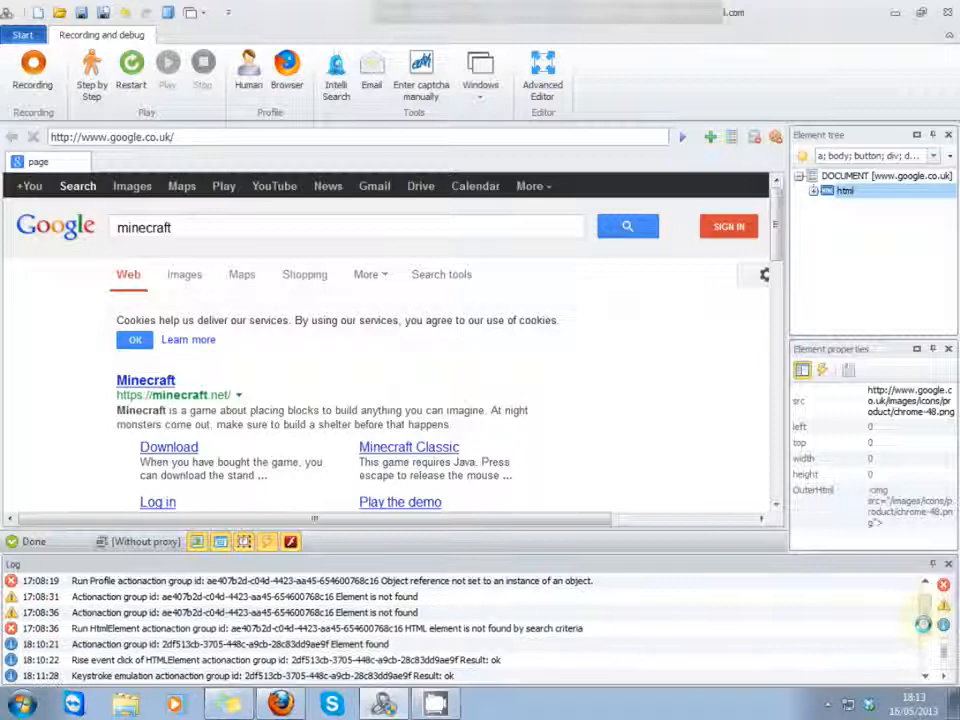
{"action": "scroll", "coordinate": [918, 668], "scroll_direction": "up", "scroll_amount": 1}
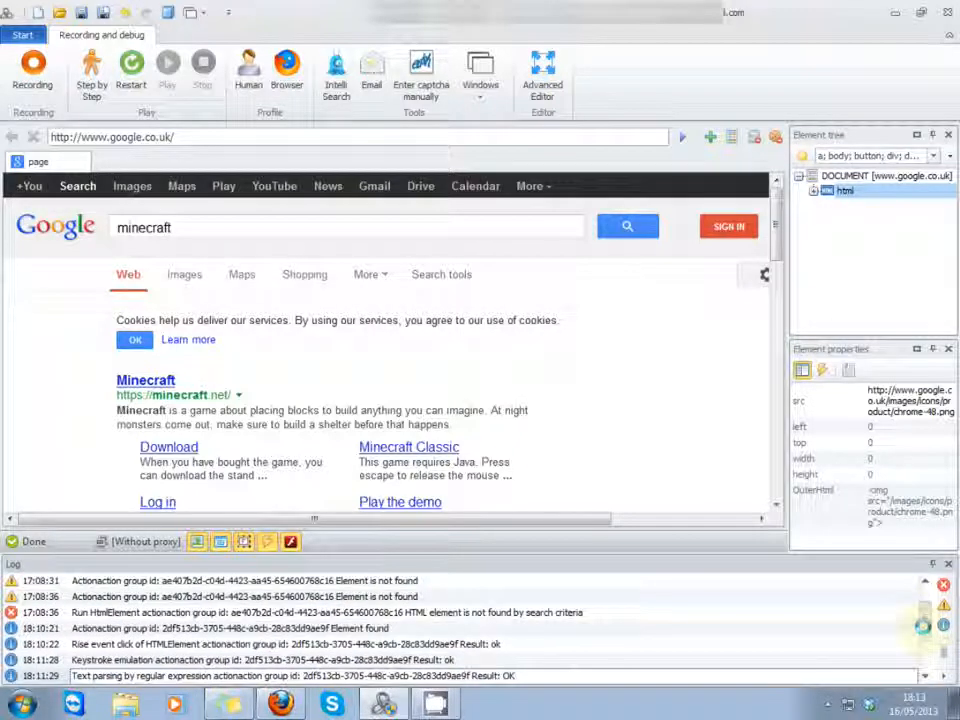
Step: Inspect the Keystroke emulation entry in the log and the text commands available for it
{"action": "left_click", "coordinate": [127, 658]}
{"action": "right_click", "coordinate": [124, 655]}
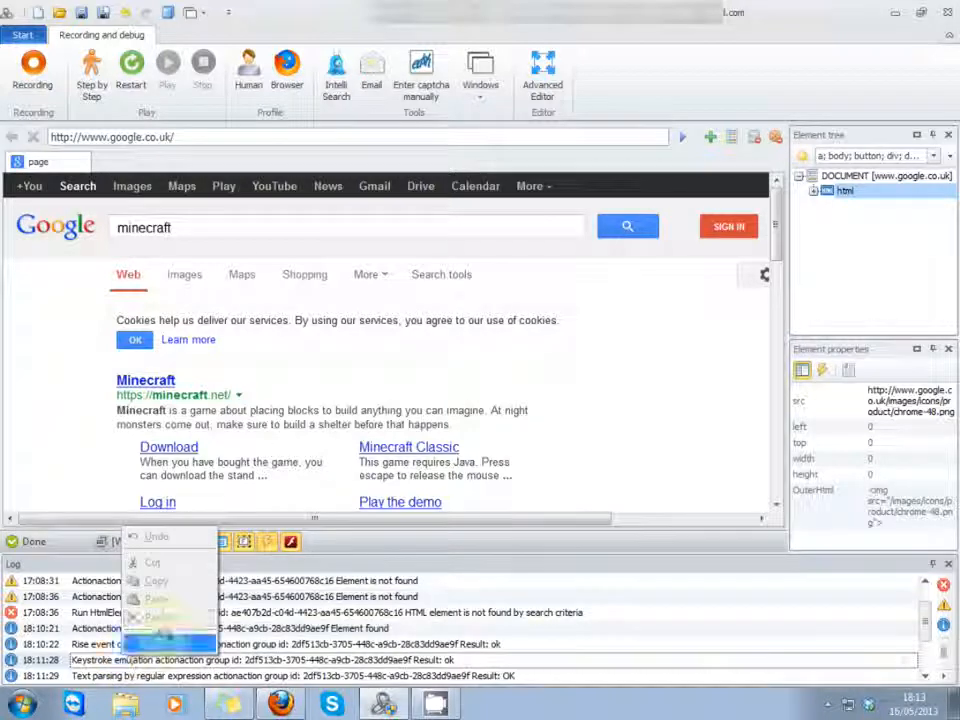
{"action": "left_click", "coordinate": [289, 654]}
{"action": "right_click", "coordinate": [275, 658]}
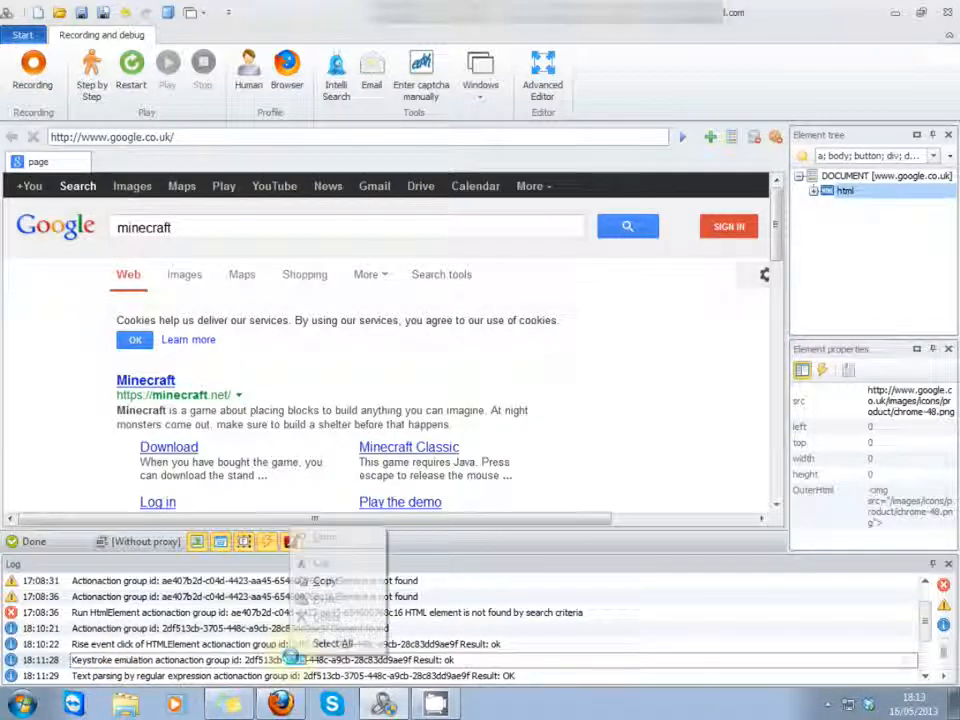
{"action": "left_click", "coordinate": [262, 655]}
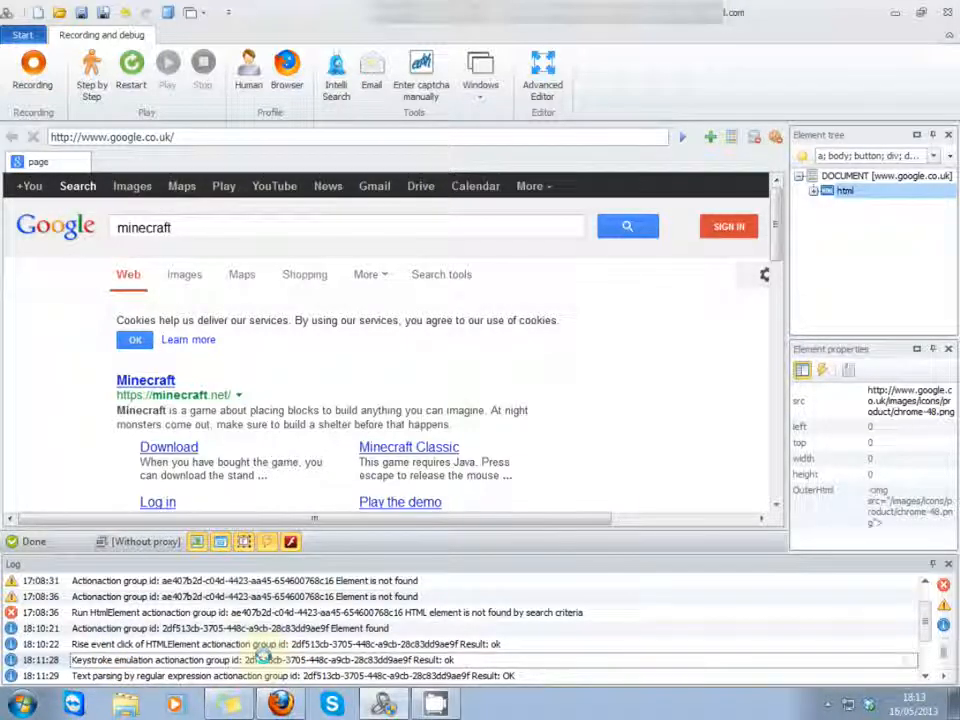
{"action": "right_click", "coordinate": [262, 656]}
{"action": "left_click", "coordinate": [112, 658]}
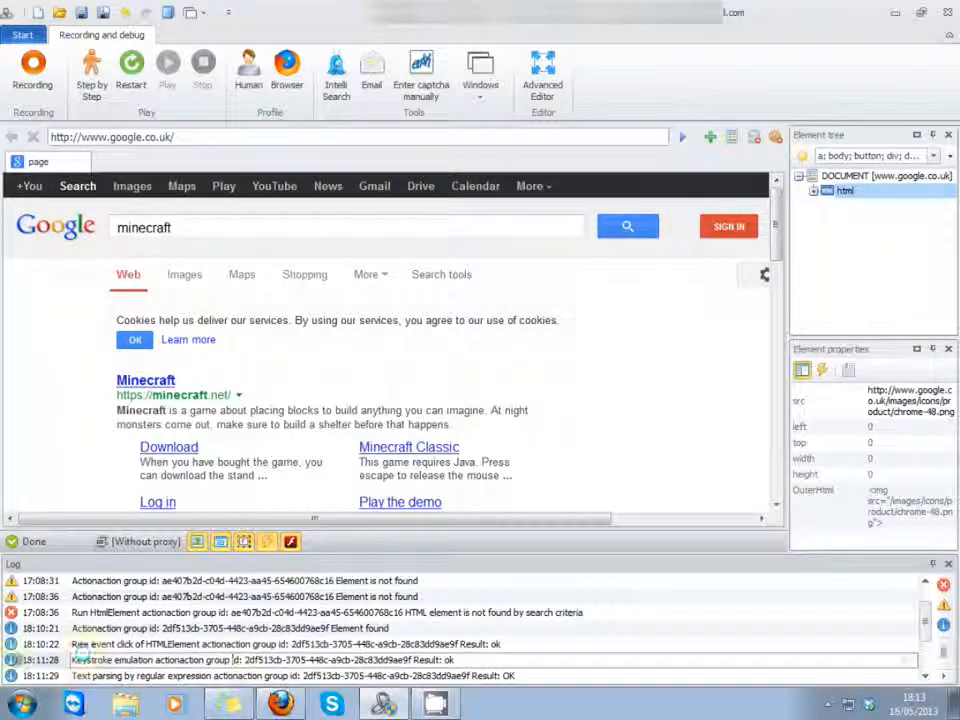
{"action": "left_click", "coordinate": [20, 675]}
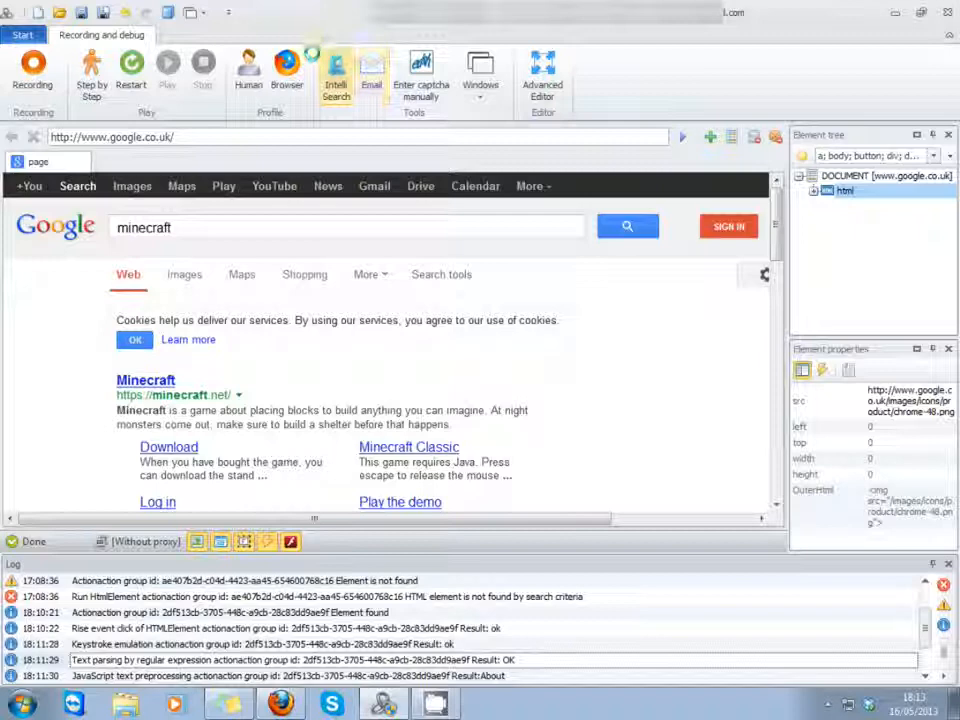
{"action": "left_click", "coordinate": [543, 72]}
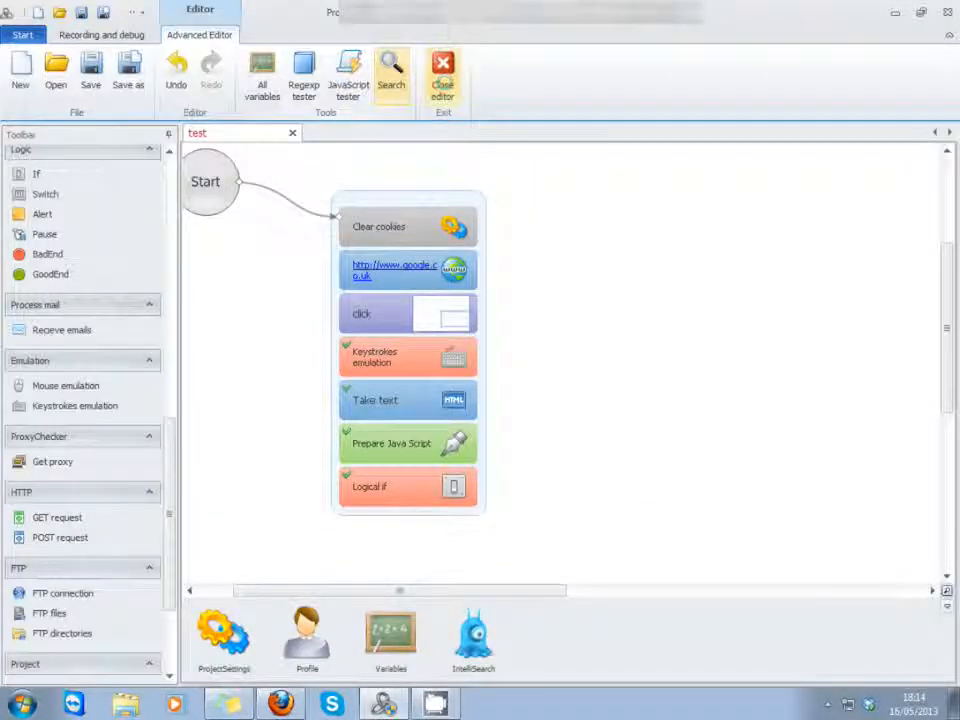
{"action": "left_click", "coordinate": [443, 75]}
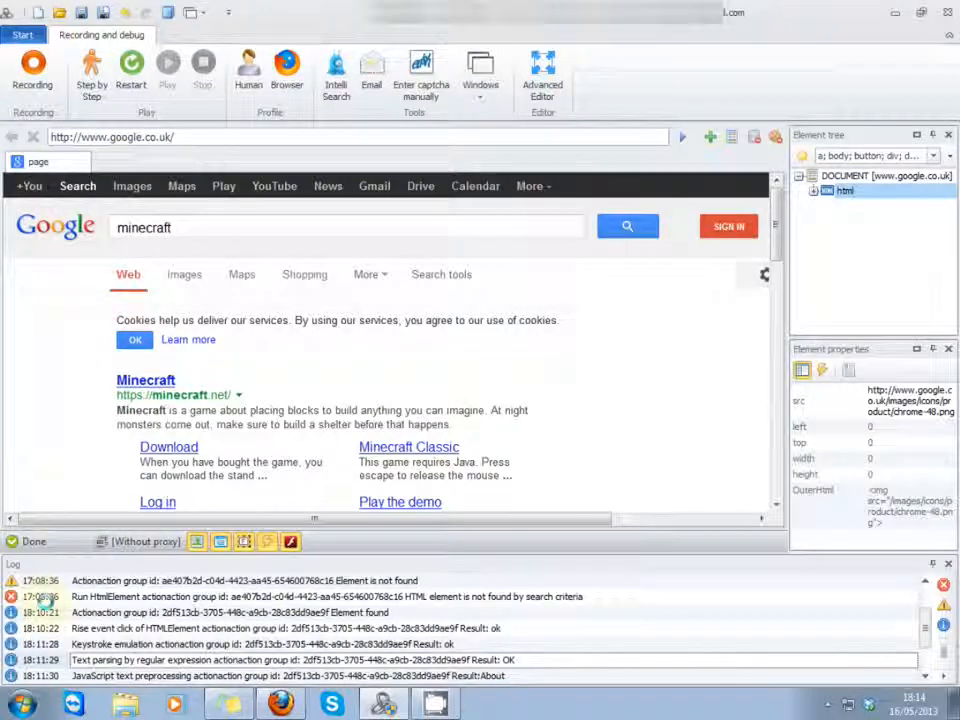
Step: Search the project in the Advanced Editor for action id 2ee84937-9c3a-4ce1-a16e-4eec43156bac, taken from the log's "HTML element is not found" error
{"action": "left_click", "coordinate": [43, 597]}
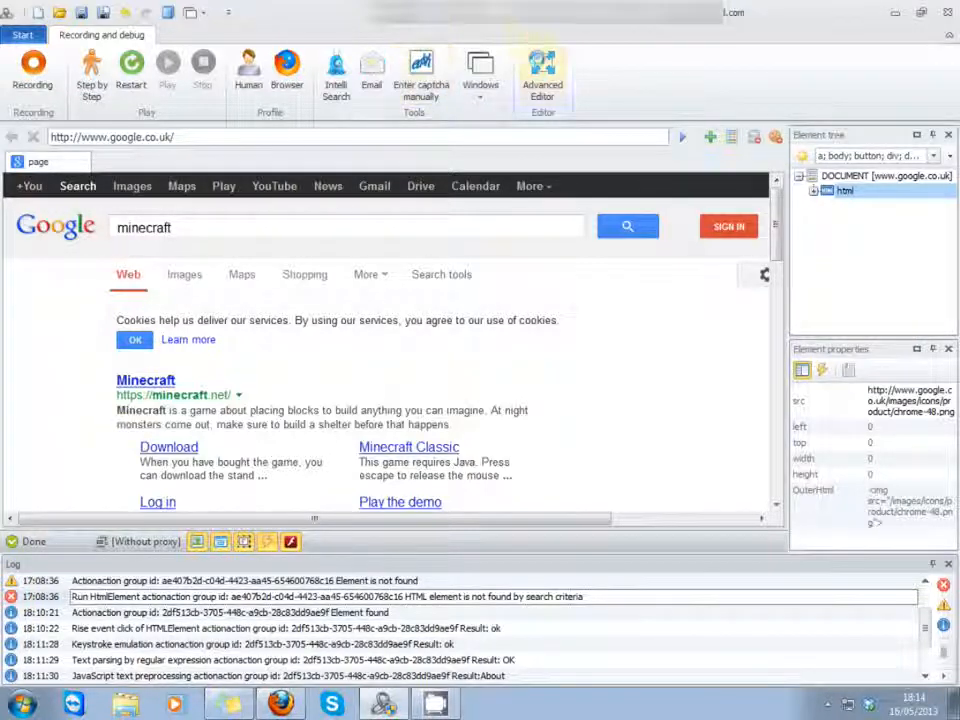
{"action": "left_click", "coordinate": [542, 75]}
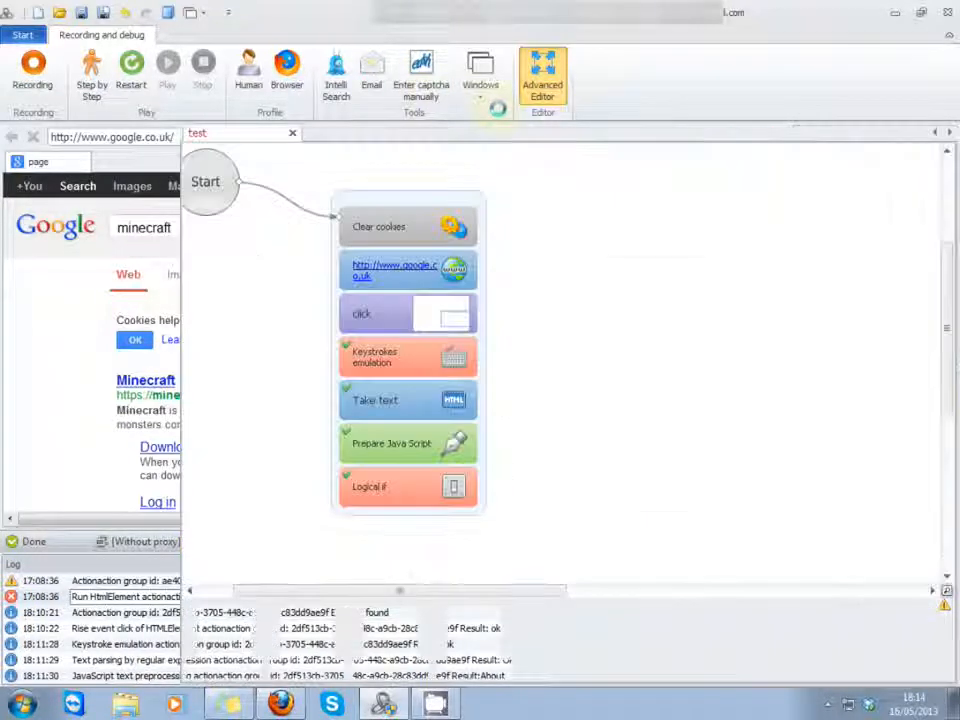
{"action": "left_click", "coordinate": [391, 75]}
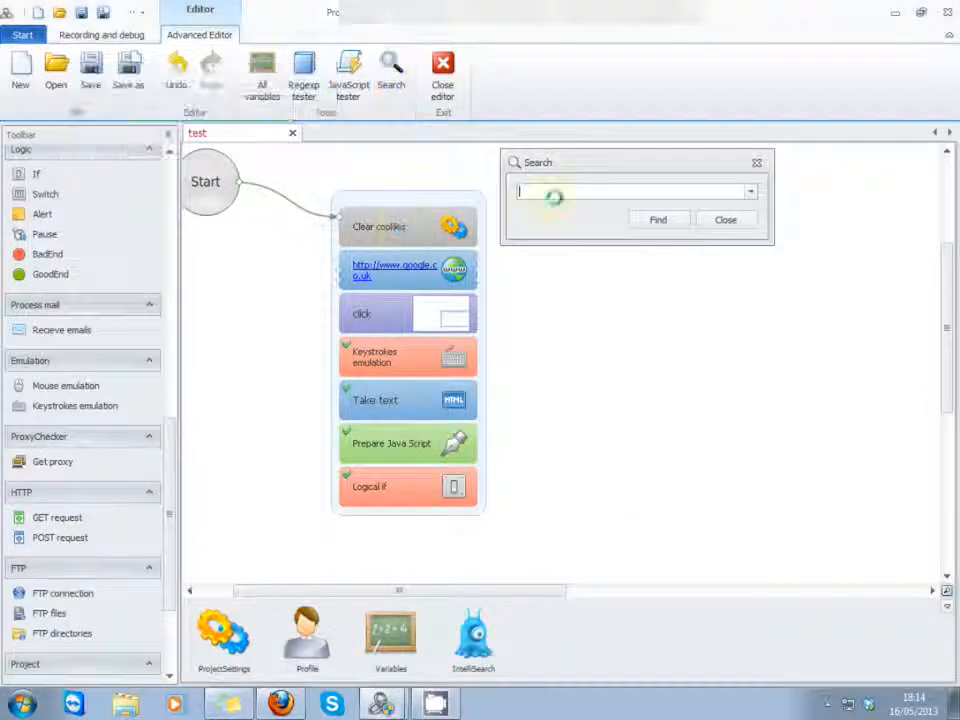
{"action": "type", "text": "2ee84937-9c3a-4ce1-a16e-4eec43156bac"}
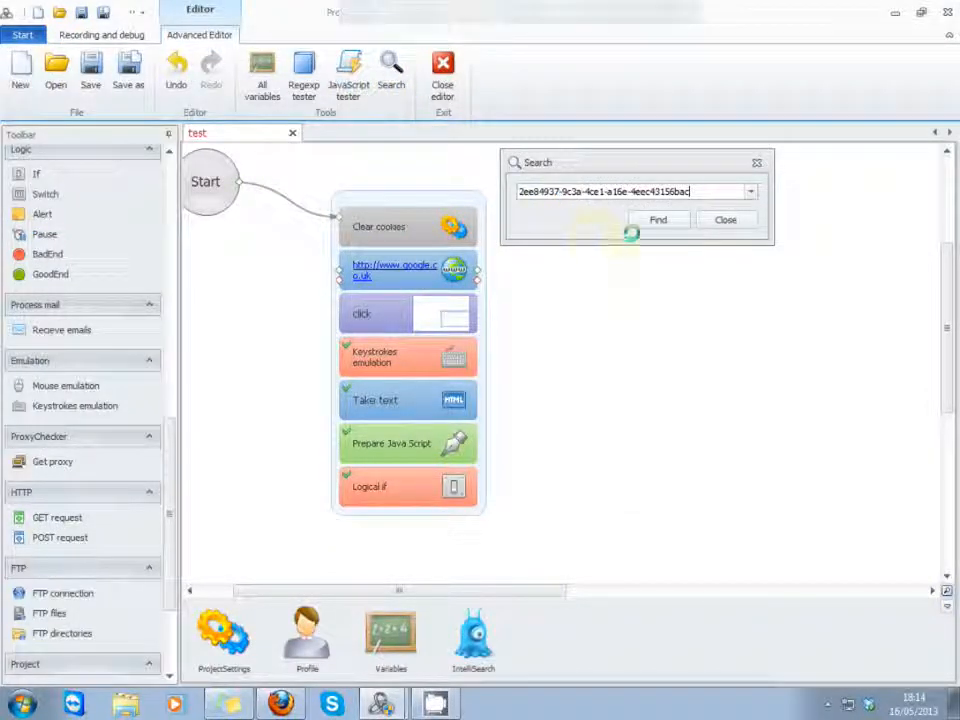
{"action": "left_click", "coordinate": [647, 220]}
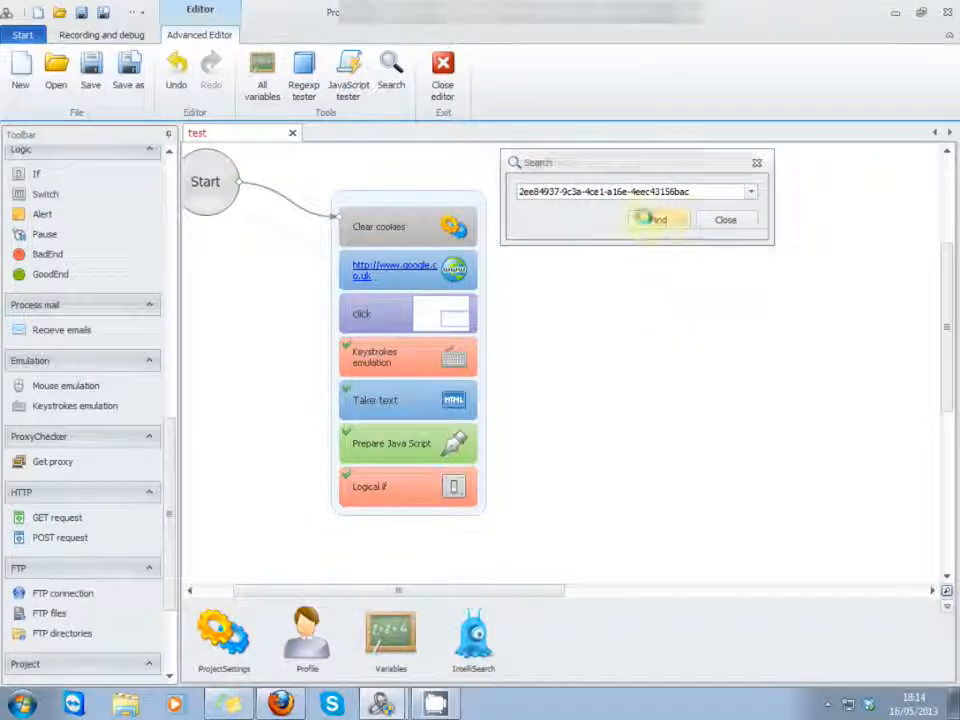
{"action": "left_click", "coordinate": [645, 219]}
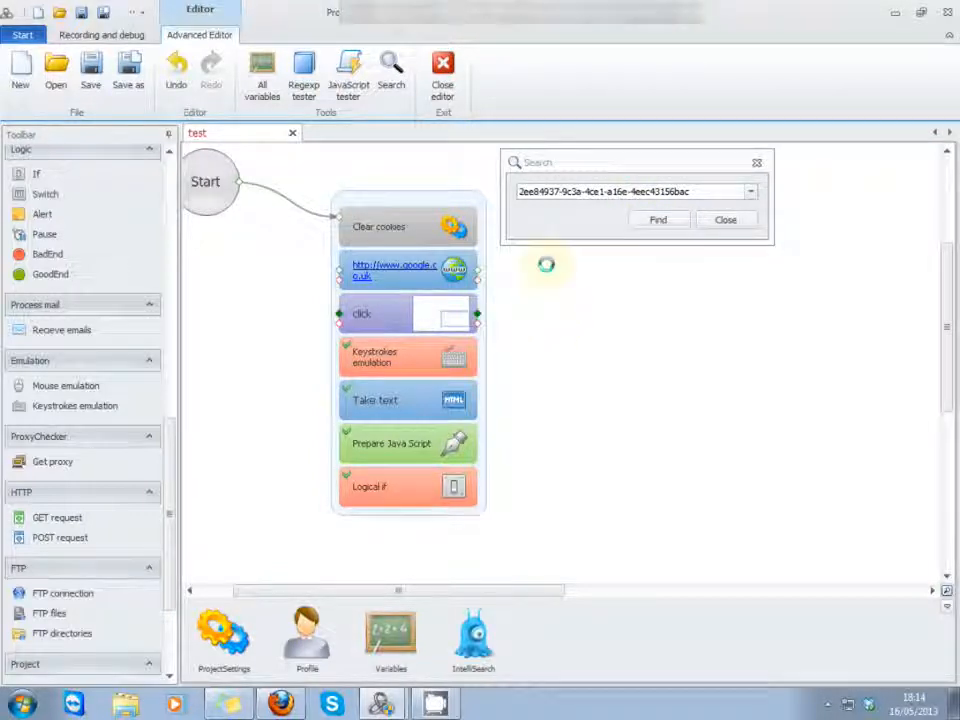
{"action": "left_click", "coordinate": [658, 221]}
Step: Move the Search window away from the action blocks, repeat the search for the id, and close the search and the editor
{"action": "left_click_drag", "start_coordinate": [615, 163], "coordinate": [700, 290]}
{"action": "left_click", "coordinate": [745, 352]}
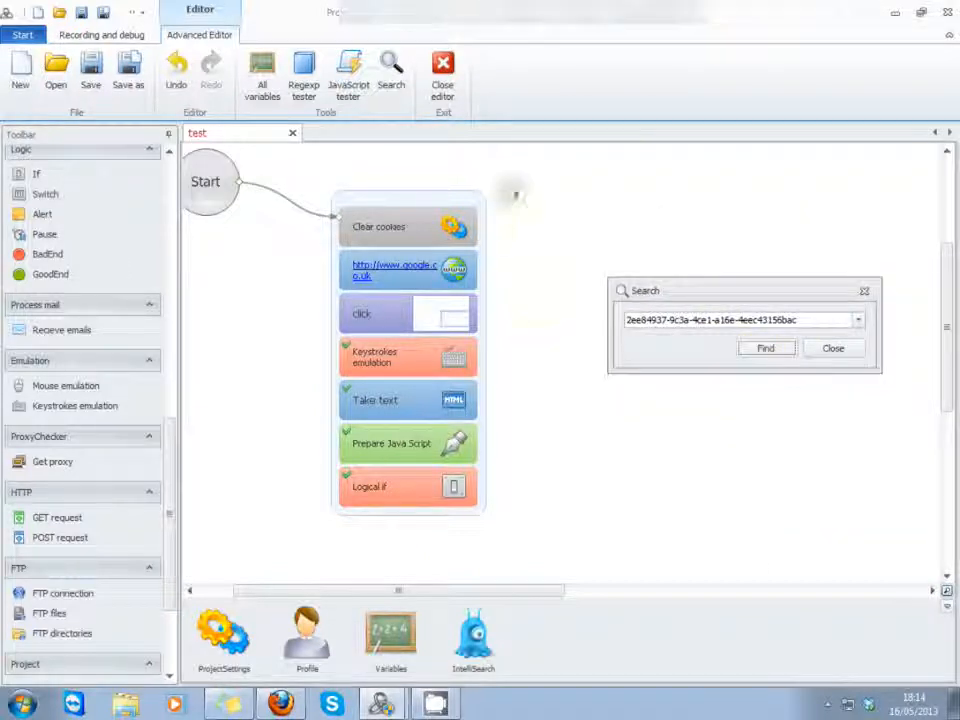
{"action": "left_click", "coordinate": [845, 347]}
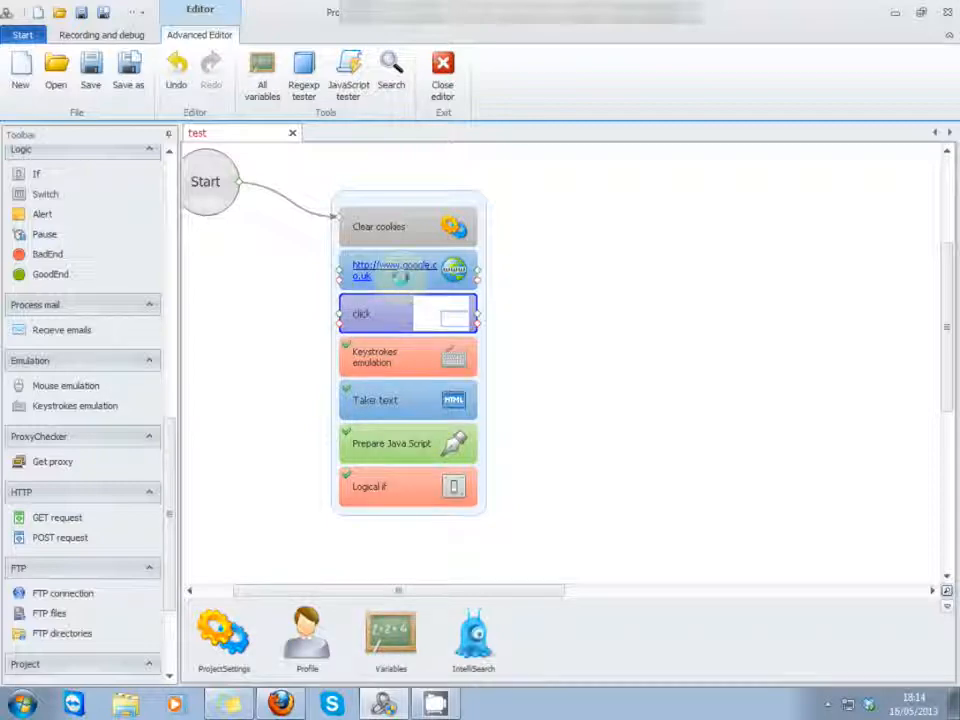
{"action": "left_click", "coordinate": [445, 72]}
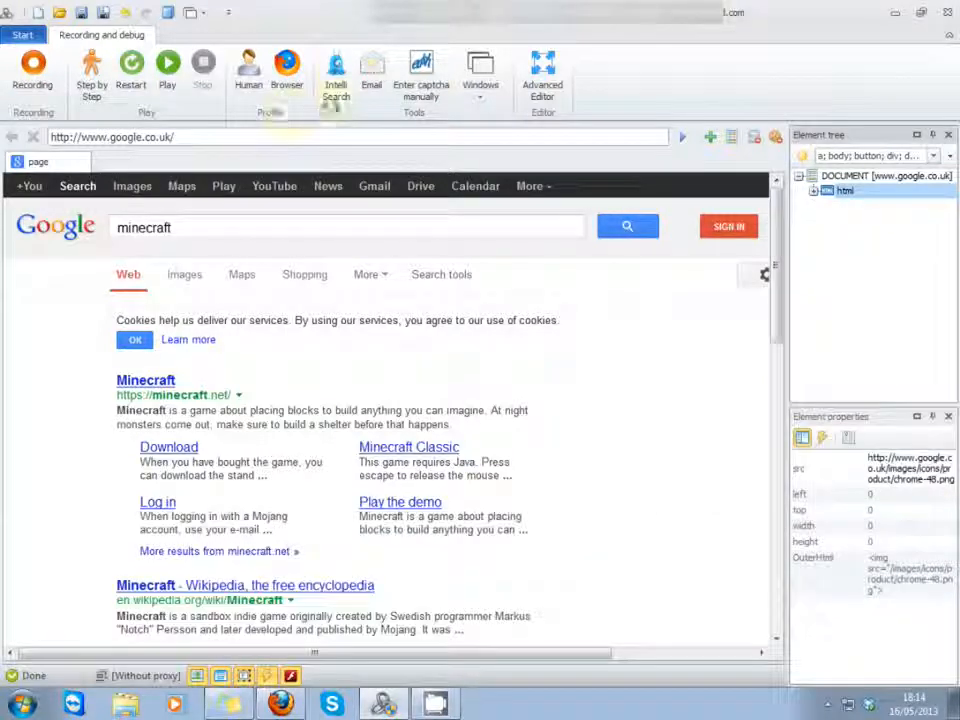
Step: Look at the list of available windows and at the empty manual Captcha Recognition window, closing it again
{"action": "left_click", "coordinate": [481, 78]}
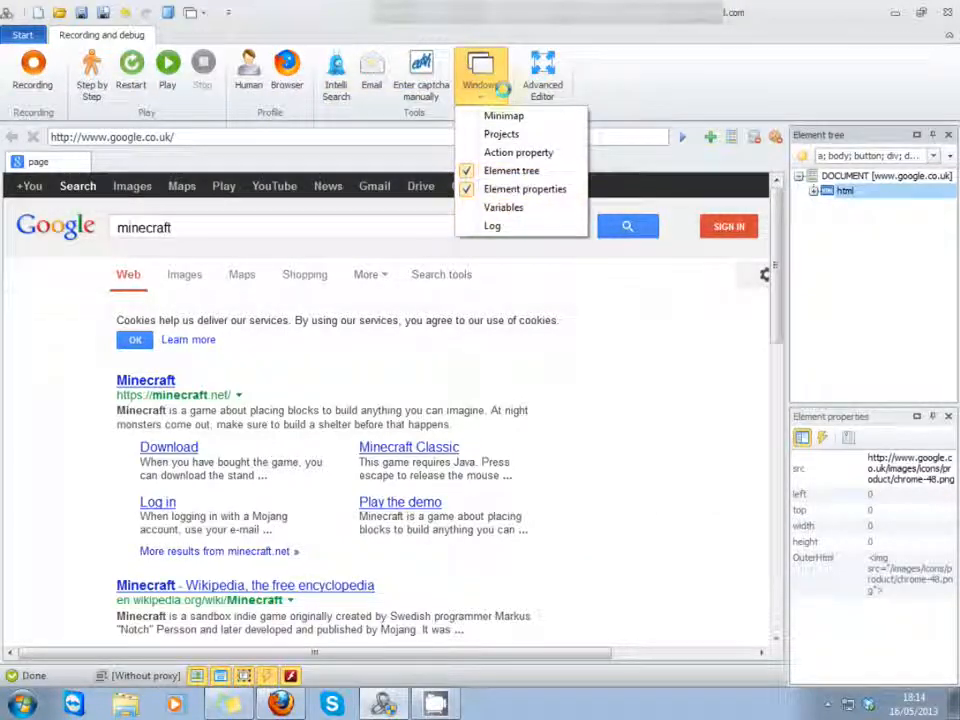
{"action": "left_click", "coordinate": [433, 88]}
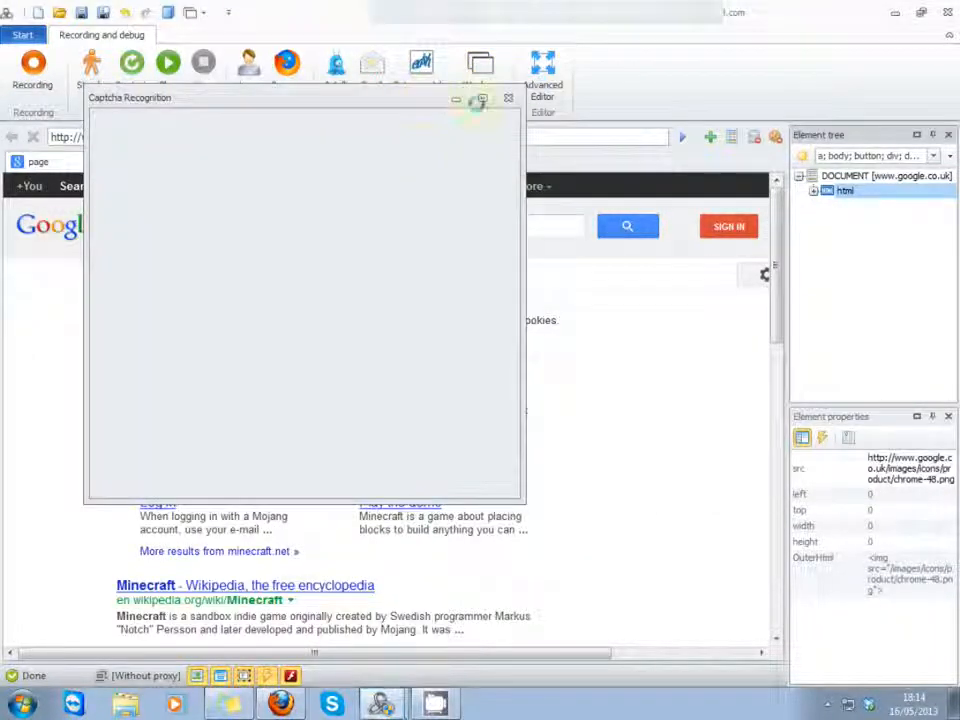
{"action": "left_click", "coordinate": [507, 100]}
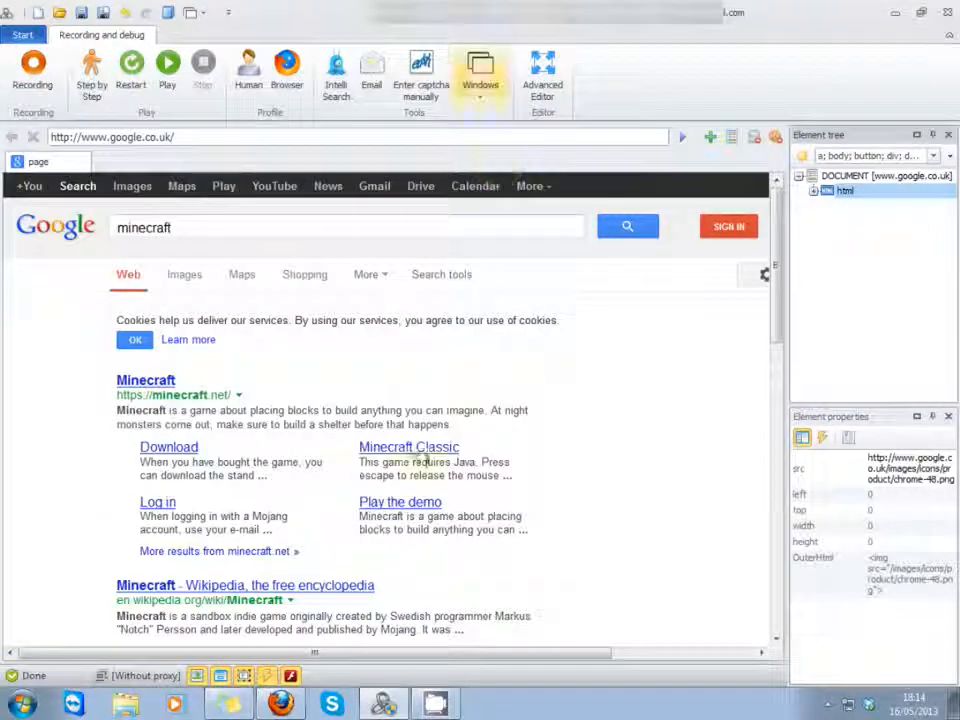
Step: Switch the Google search for minecraft to its image results
{"action": "right_click", "coordinate": [719, 224]}
{"action": "left_click", "coordinate": [613, 336]}
{"action": "left_click", "coordinate": [316, 137]}
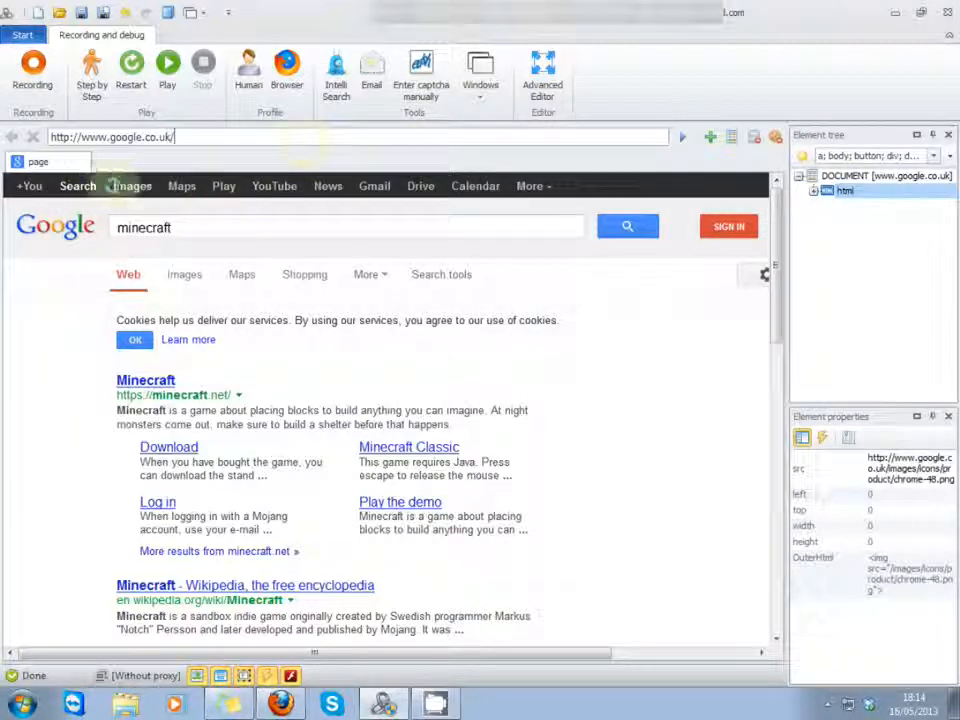
{"action": "left_click", "coordinate": [132, 186]}
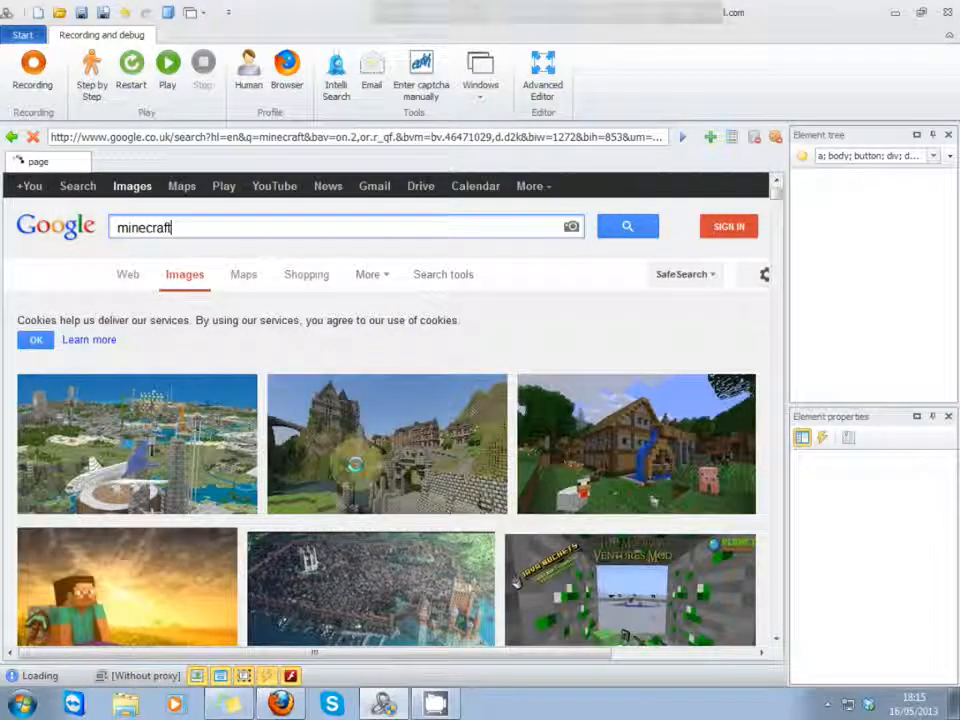
Step: Bring up the Captcha Recognition window, move it off the first minecraft image result, and open that image's enlarged preview
{"action": "left_click", "coordinate": [421, 66]}
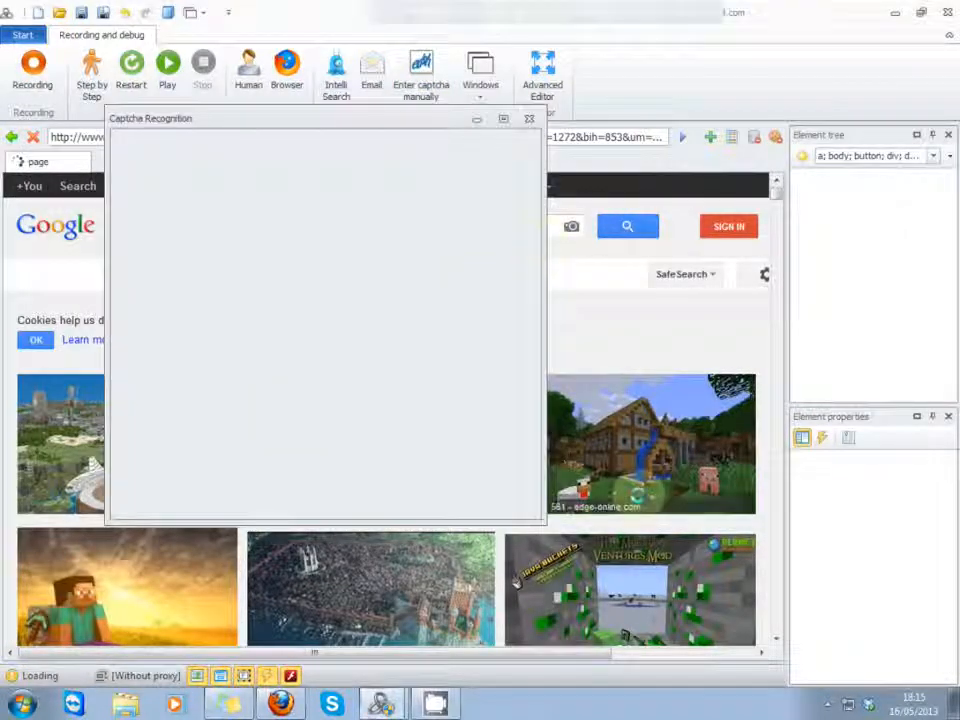
{"action": "right_click", "coordinate": [640, 466]}
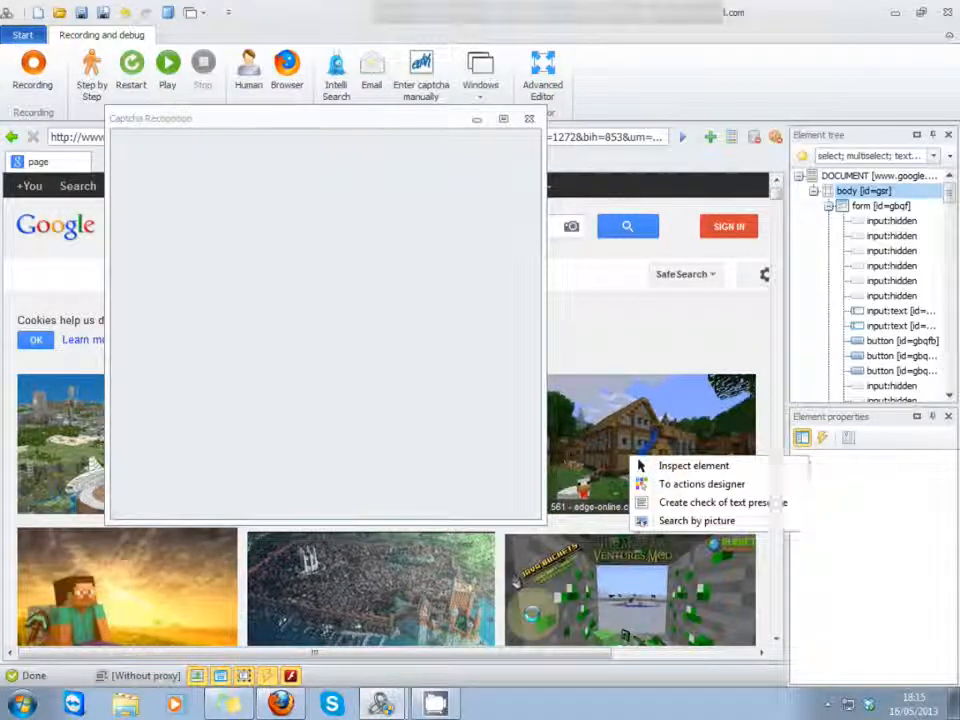
{"action": "left_click", "coordinate": [531, 614]}
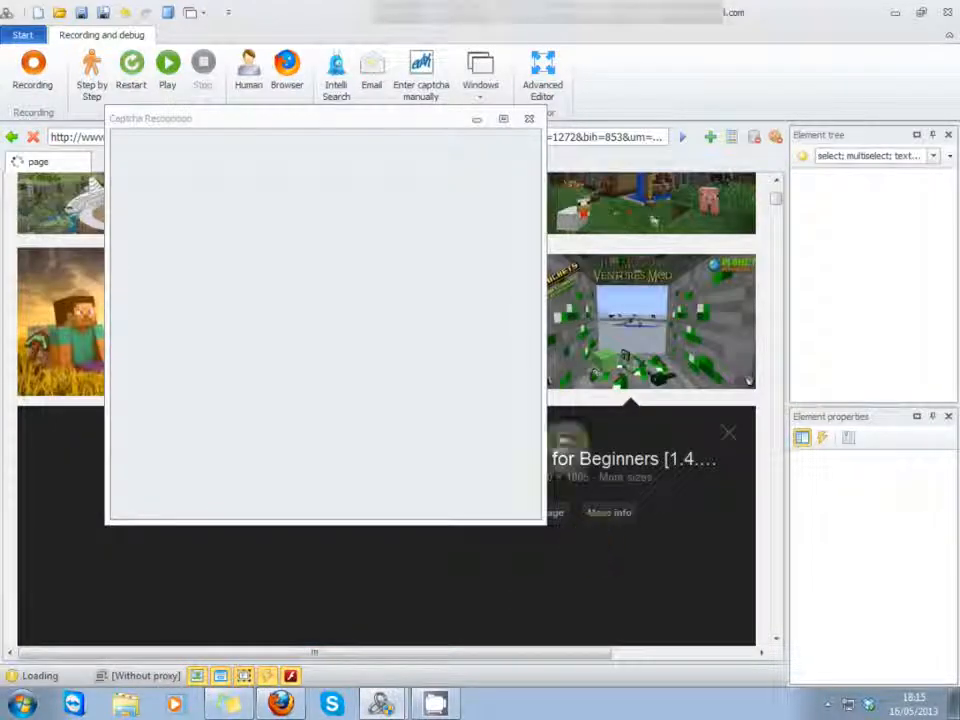
{"action": "left_click_drag", "start_coordinate": [428, 119], "coordinate": [617, 71]}
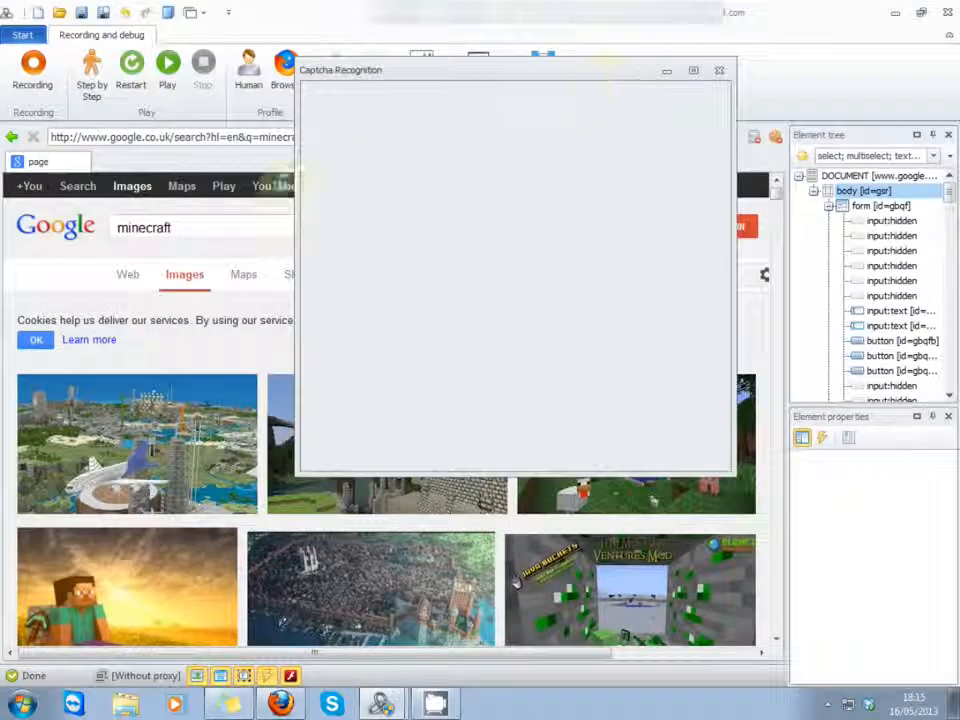
{"action": "right_click", "coordinate": [177, 443]}
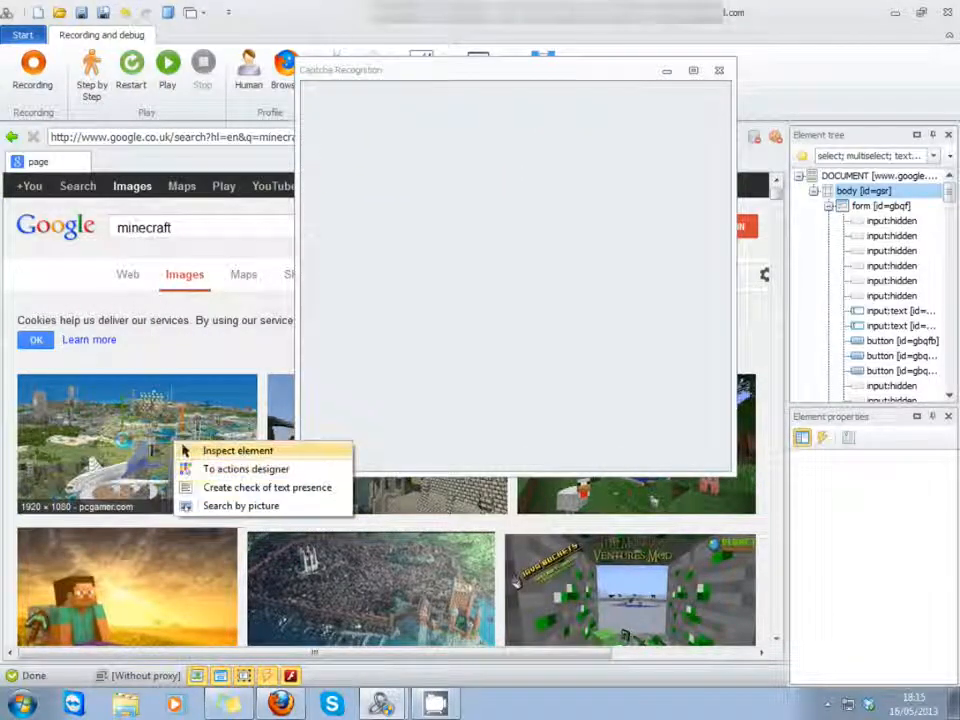
{"action": "left_click", "coordinate": [123, 440]}
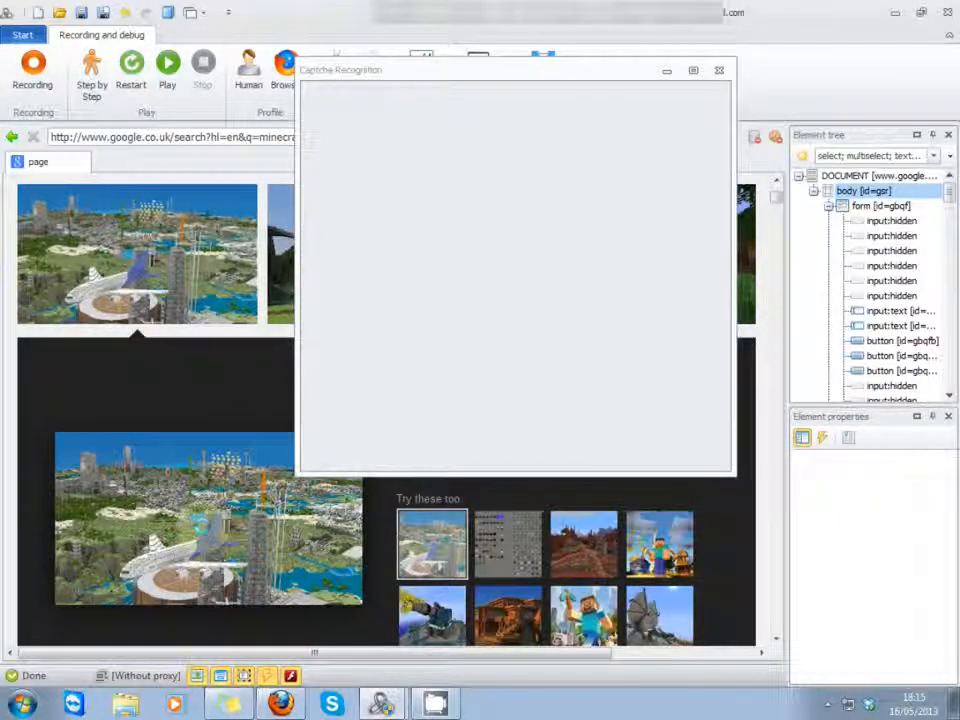
Step: Mark the enlarged minecraft picture as a captcha, submit the text dffd for it, and close the Captcha Recognition window
{"action": "right_click", "coordinate": [193, 507]}
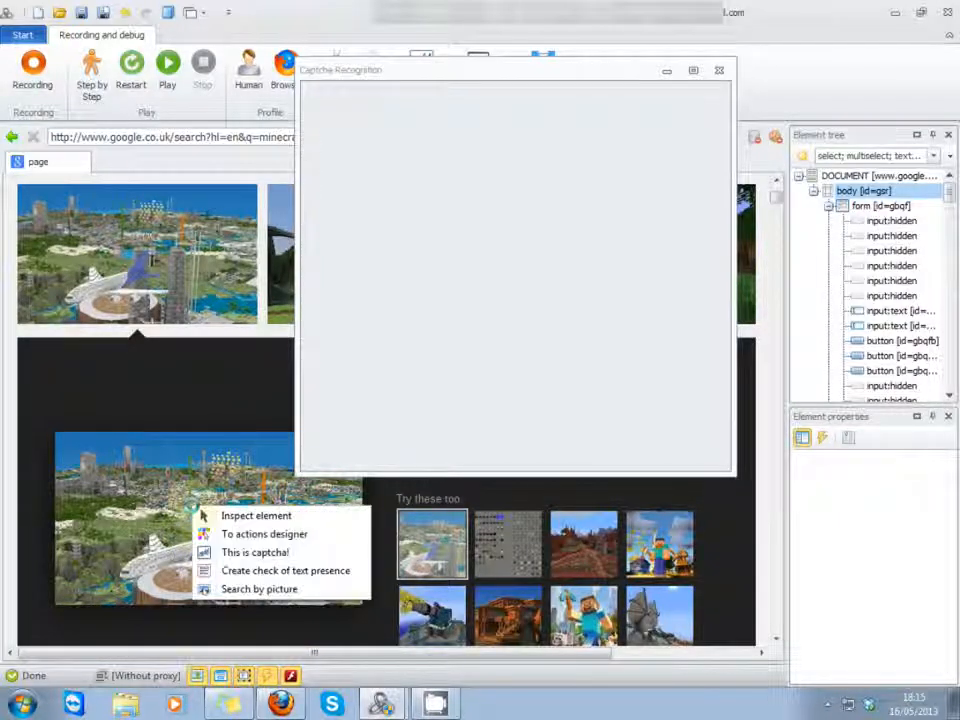
{"action": "left_click", "coordinate": [230, 555]}
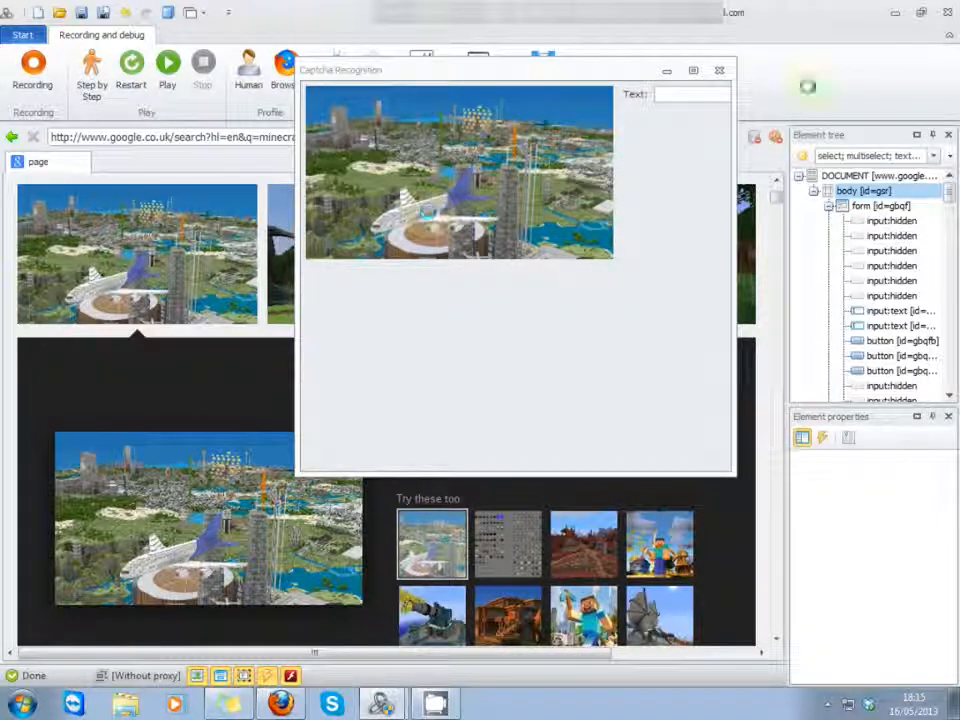
{"action": "left_click", "coordinate": [681, 91]}
{"action": "type", "text": "dffdsdf"}
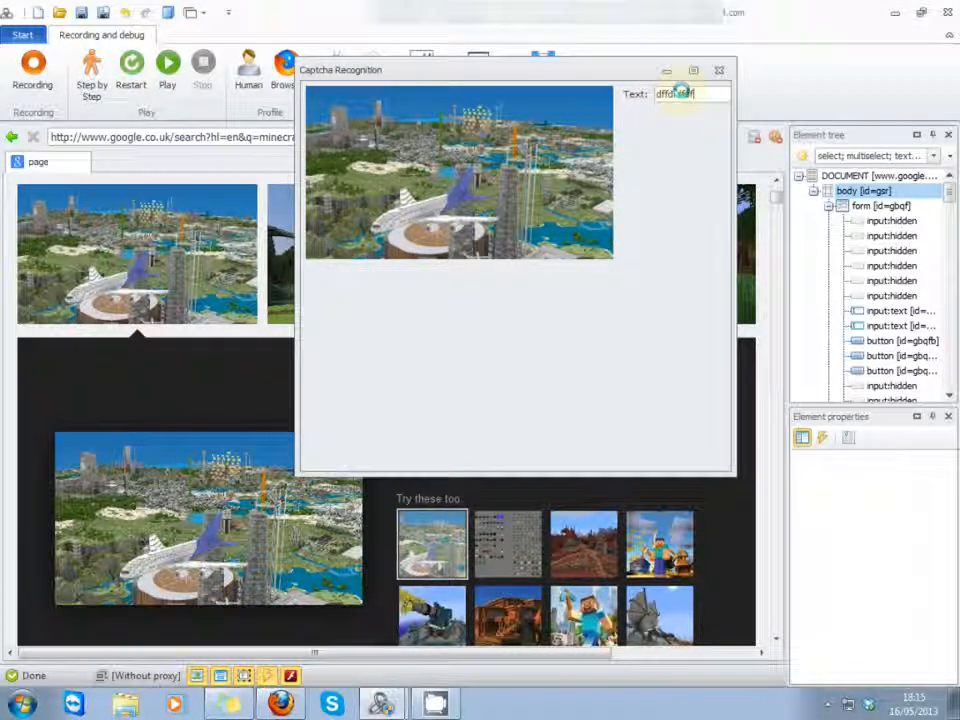
{"action": "key", "text": "Return"}
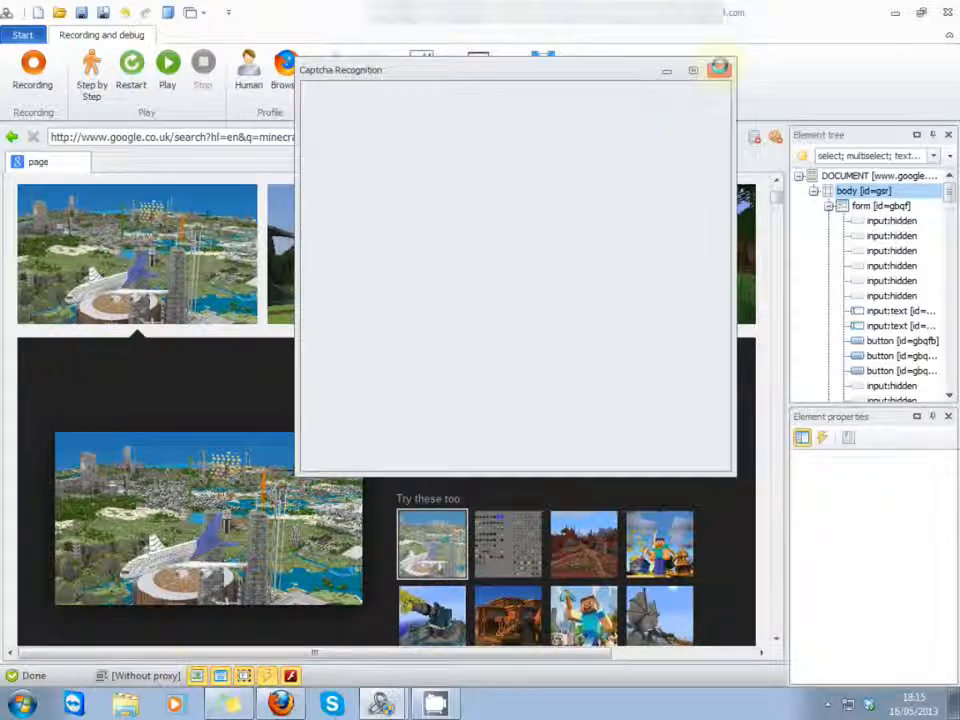
{"action": "left_click", "coordinate": [719, 69]}
Step: Clear the Google search box and look at its element options, including setting its value from the profile
{"action": "double_click", "coordinate": [130, 227]}
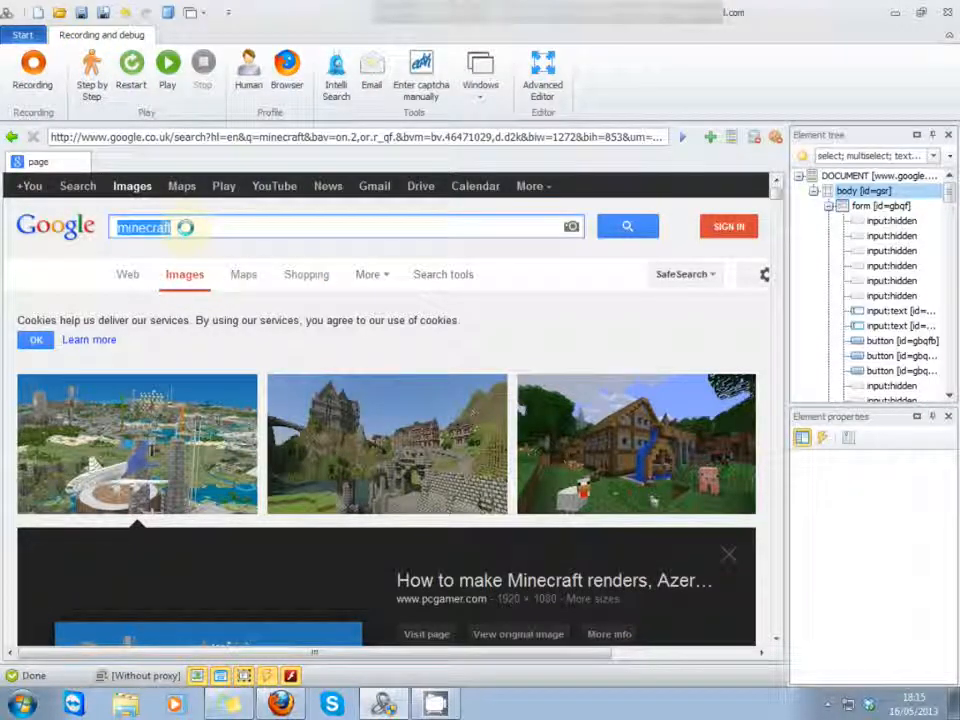
{"action": "right_click", "coordinate": [185, 227]}
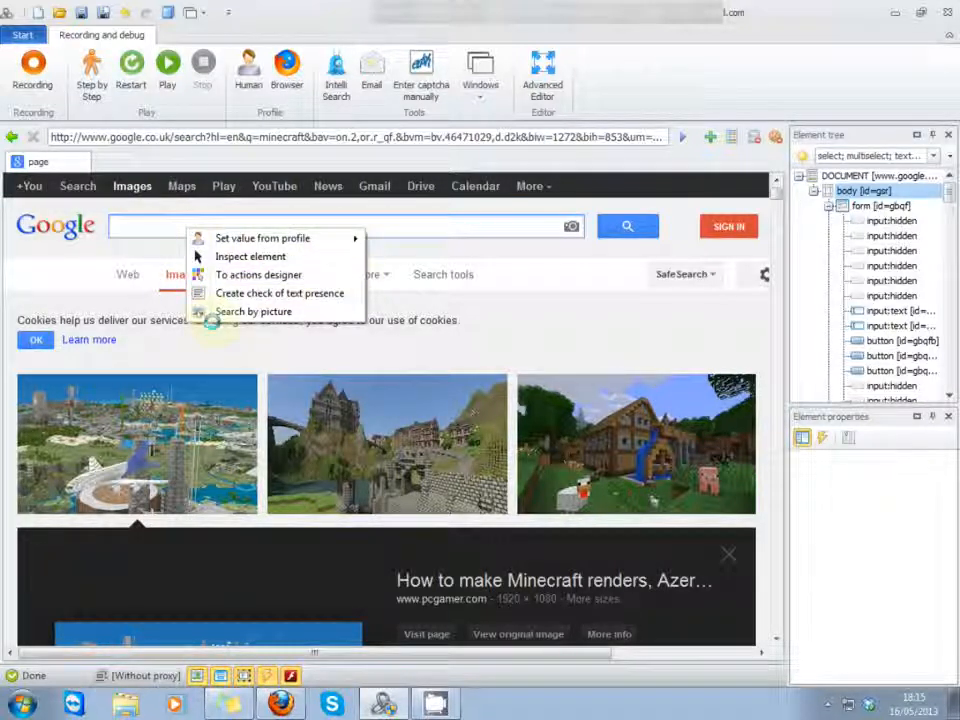
{"action": "left_click", "coordinate": [76, 255]}
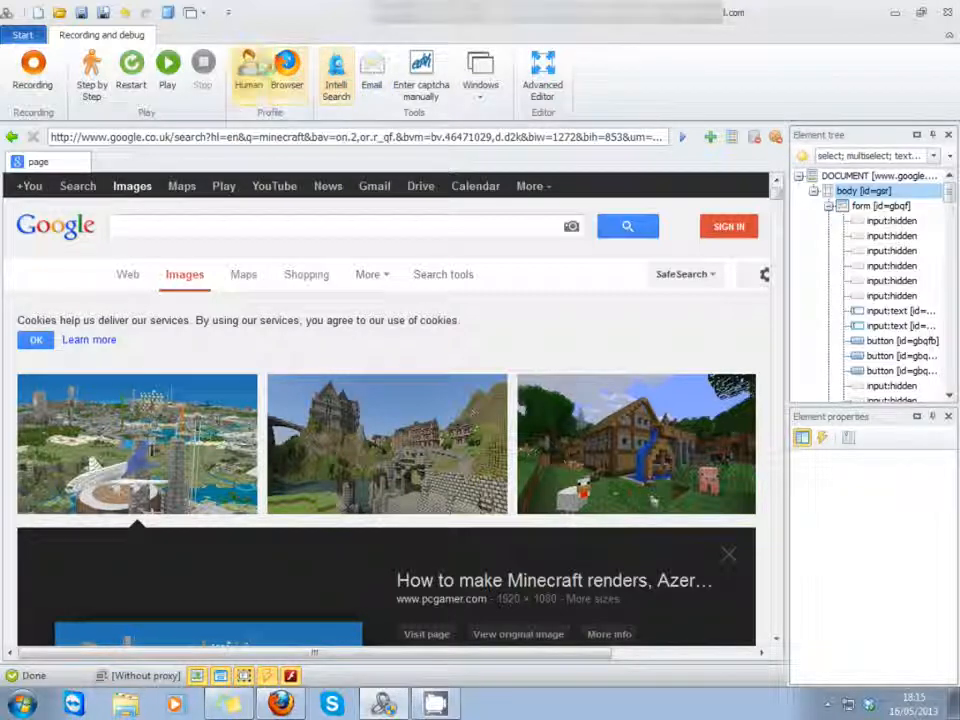
Step: Examine the current profile's browser settings and its User-Agent header
{"action": "left_click", "coordinate": [287, 70]}
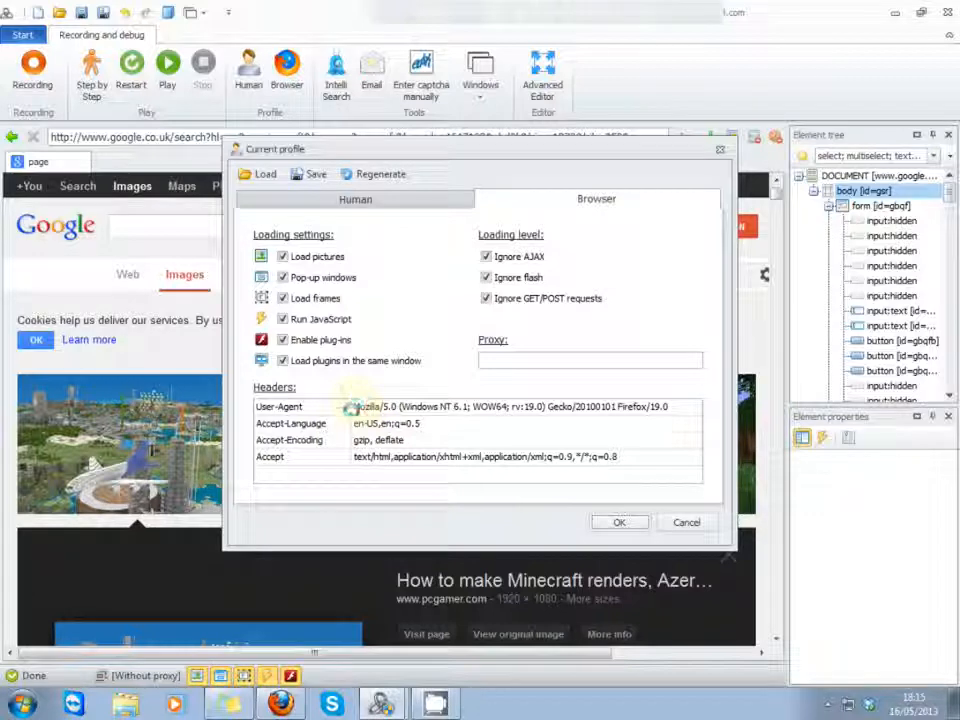
{"action": "left_click_drag", "start_coordinate": [424, 392], "coordinate": [668, 406]}
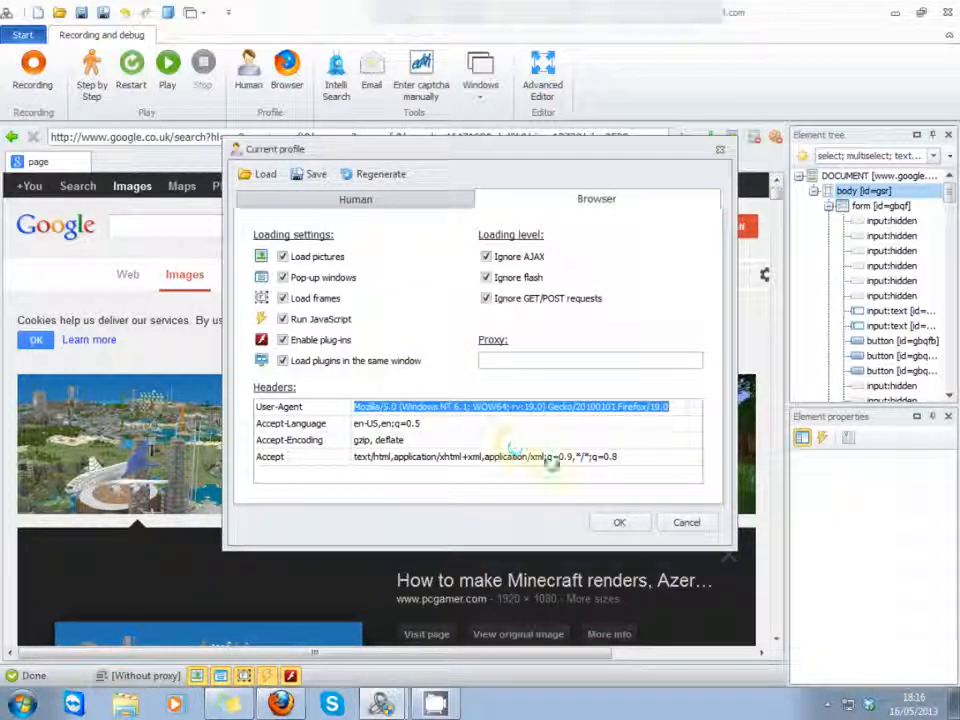
{"action": "left_click", "coordinate": [603, 520]}
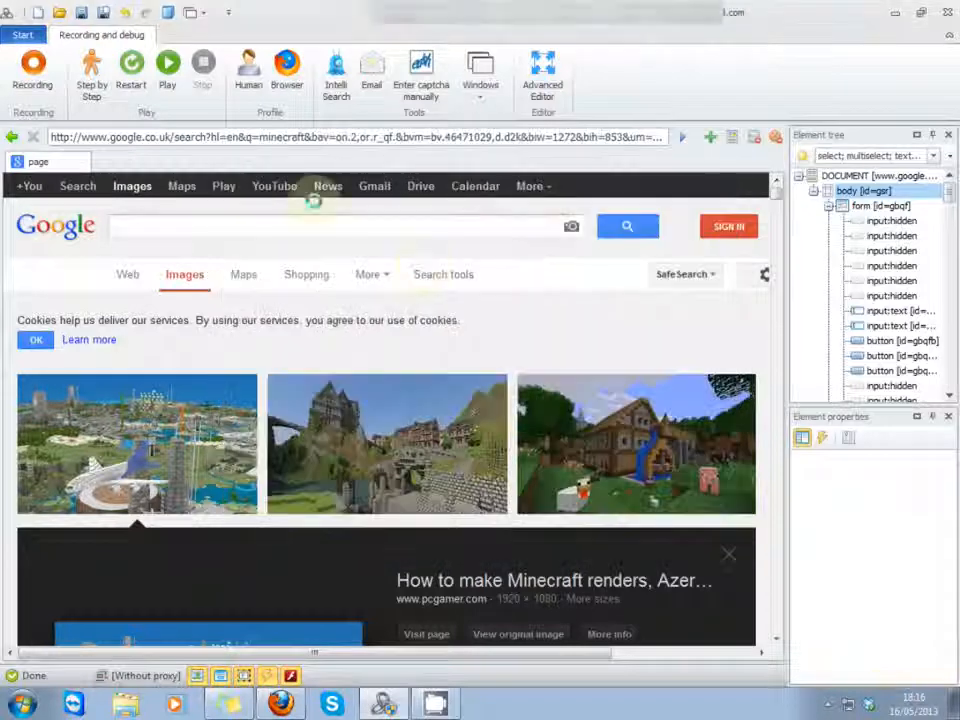
Step: Look at the generated personal details in the current human profile, including the Name field, and accept the profile
{"action": "left_click", "coordinate": [248, 75]}
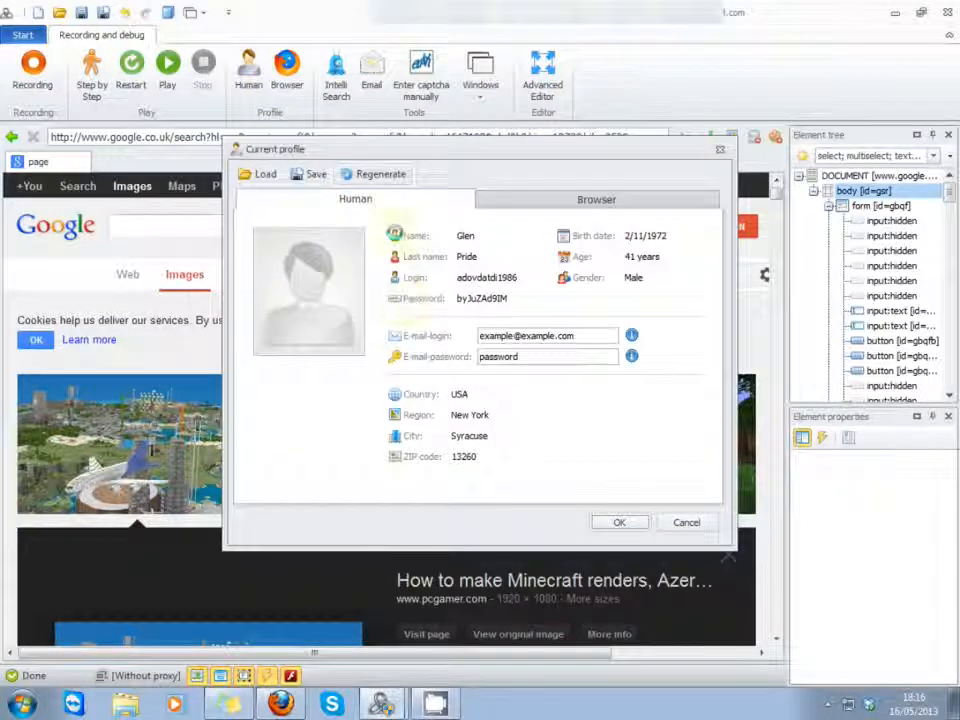
{"action": "left_click_drag", "start_coordinate": [472, 256], "coordinate": [482, 260]}
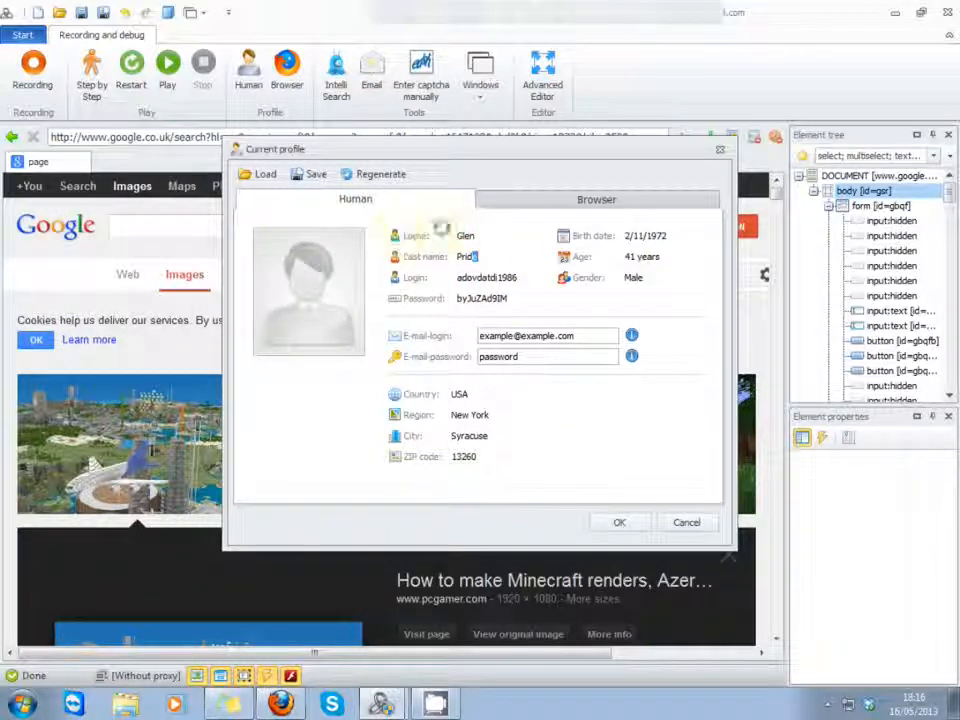
{"action": "left_click", "coordinate": [614, 520]}
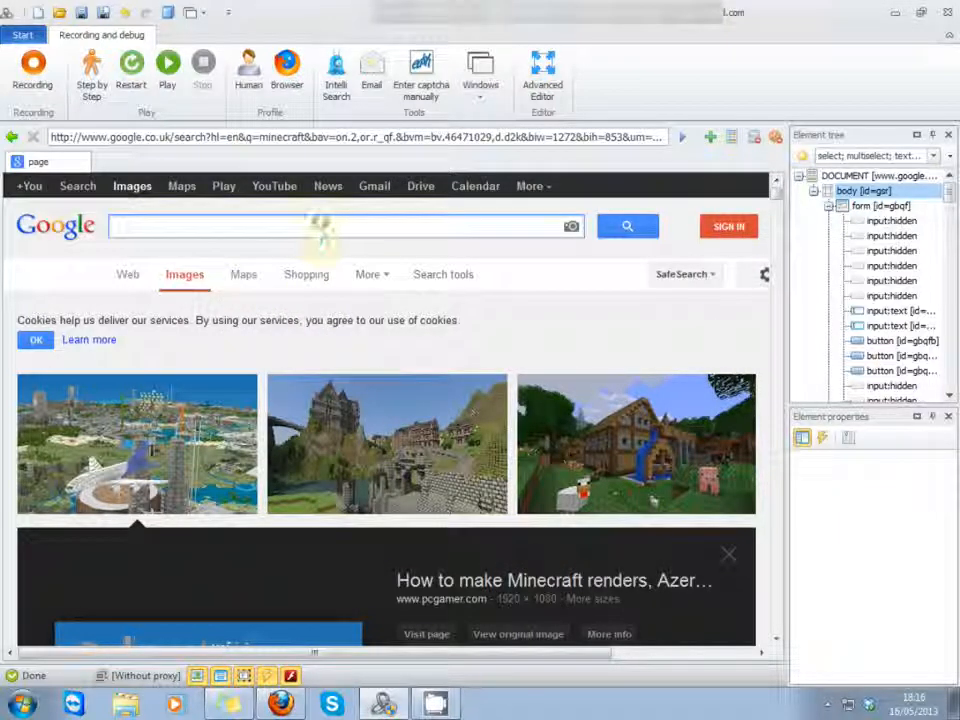
Step: Start recording and set the Google search box value to the Name field from the profile
{"action": "right_click", "coordinate": [326, 226]}
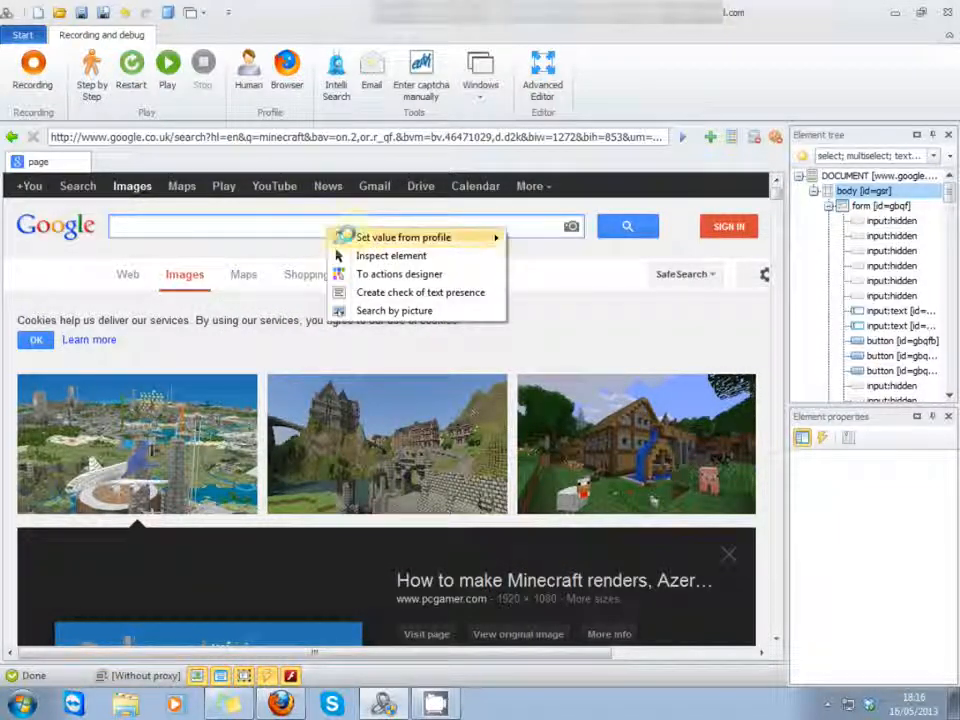
{"action": "mouse_move", "coordinate": [380, 237]}
{"action": "left_click", "coordinate": [552, 275]}
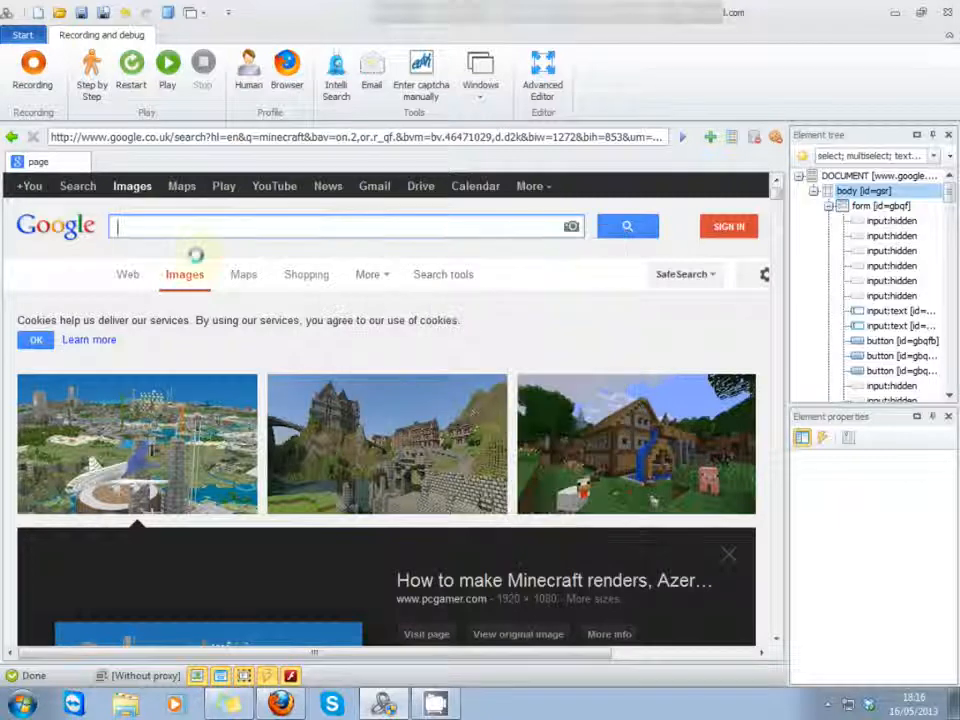
{"action": "left_click", "coordinate": [32, 66]}
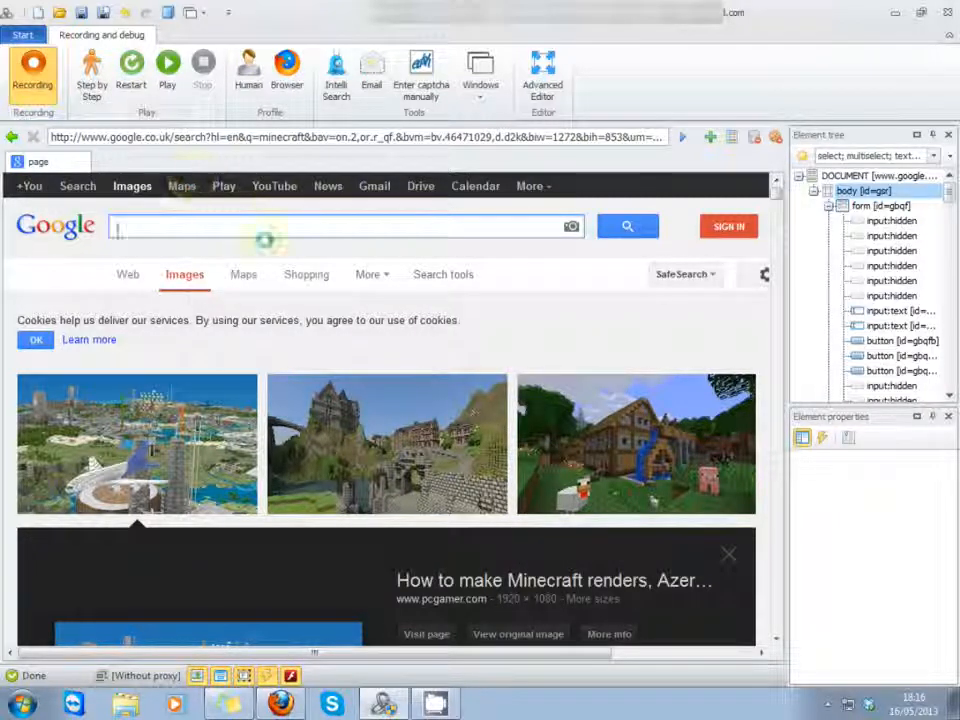
{"action": "right_click", "coordinate": [320, 228]}
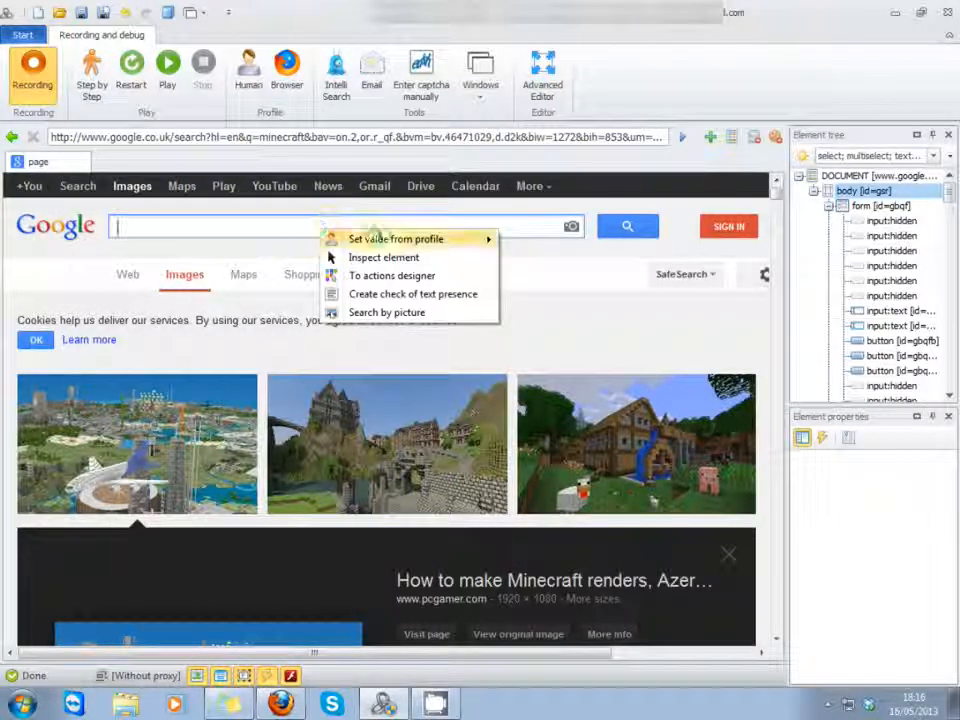
{"action": "mouse_move", "coordinate": [488, 239]}
{"action": "left_click", "coordinate": [561, 276]}
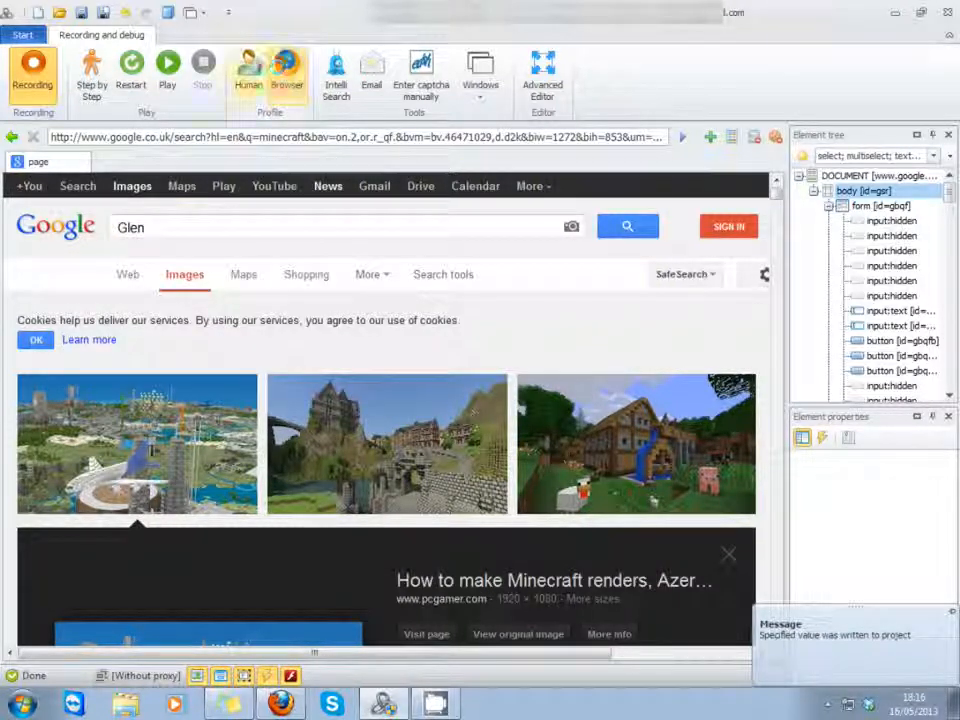
Step: Check the e-mail login field of the current human profile and accept the profile
{"action": "left_click", "coordinate": [248, 72]}
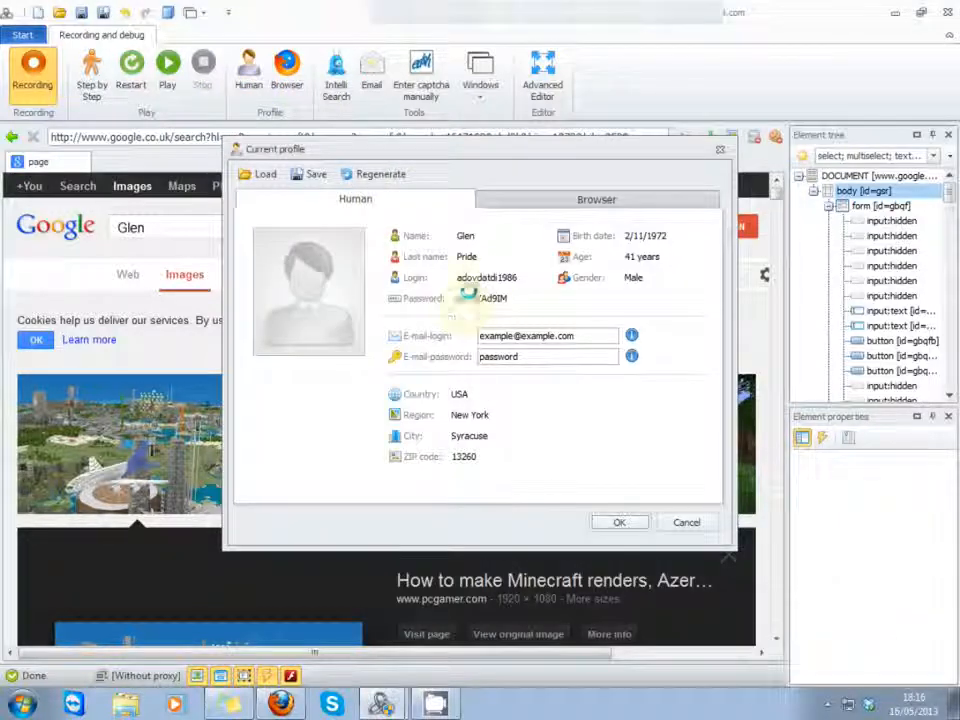
{"action": "double_click", "coordinate": [555, 335]}
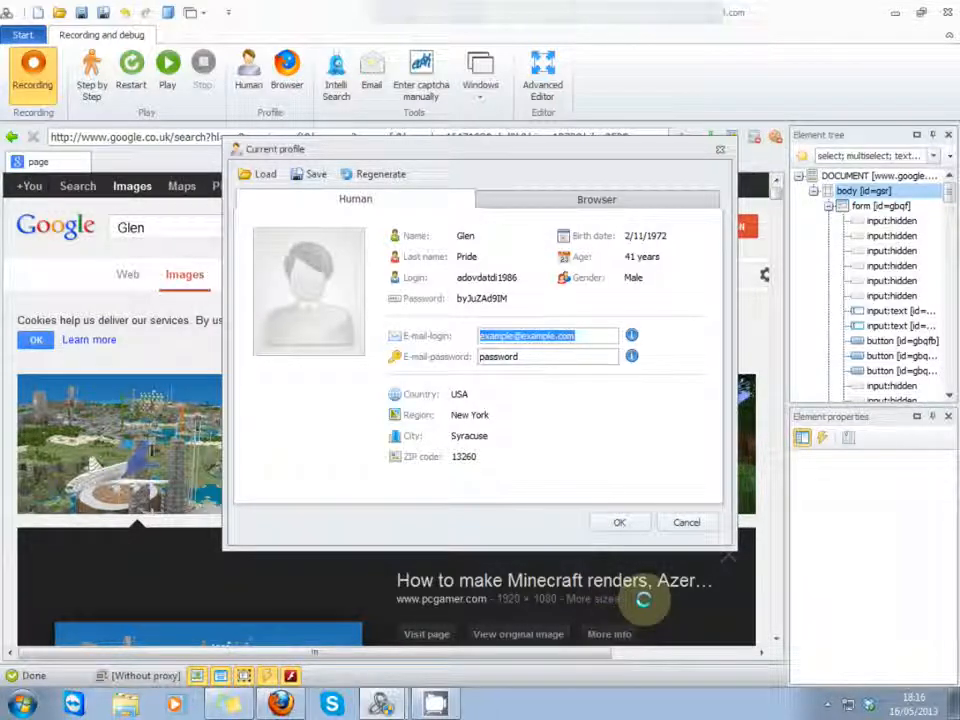
{"action": "left_click", "coordinate": [616, 522]}
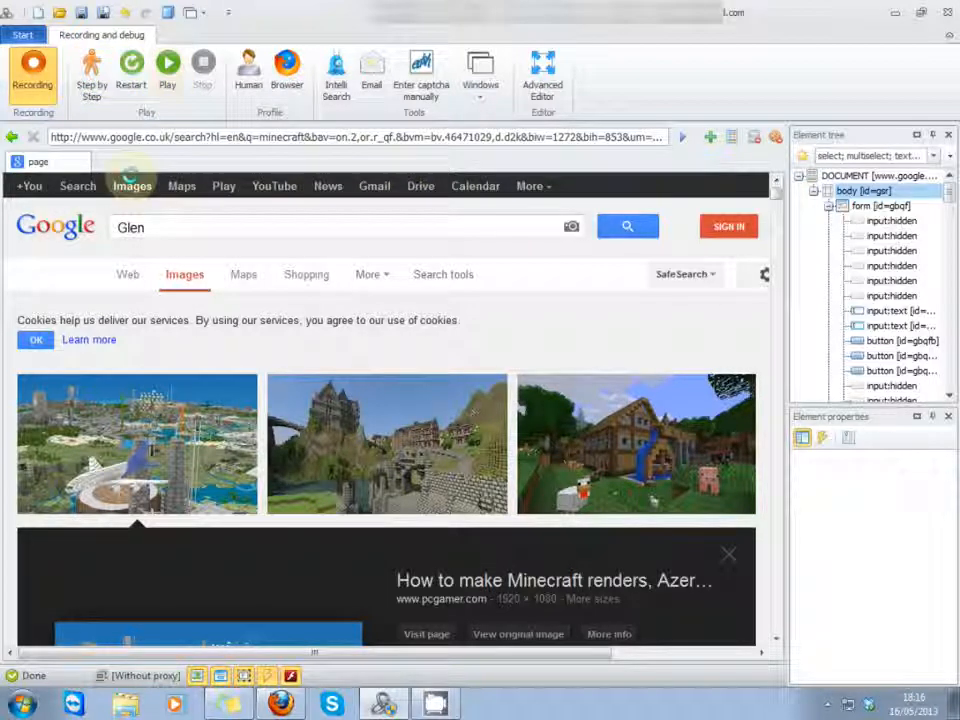
Step: Show the Projects window and restart the test project
{"action": "left_click", "coordinate": [480, 100]}
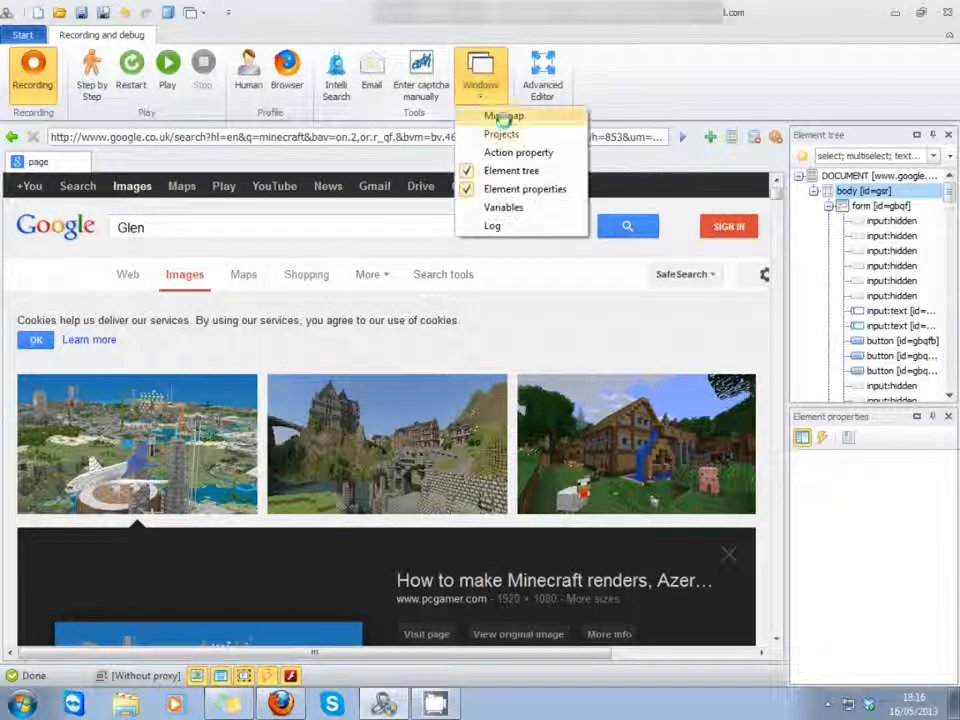
{"action": "left_click", "coordinate": [496, 117]}
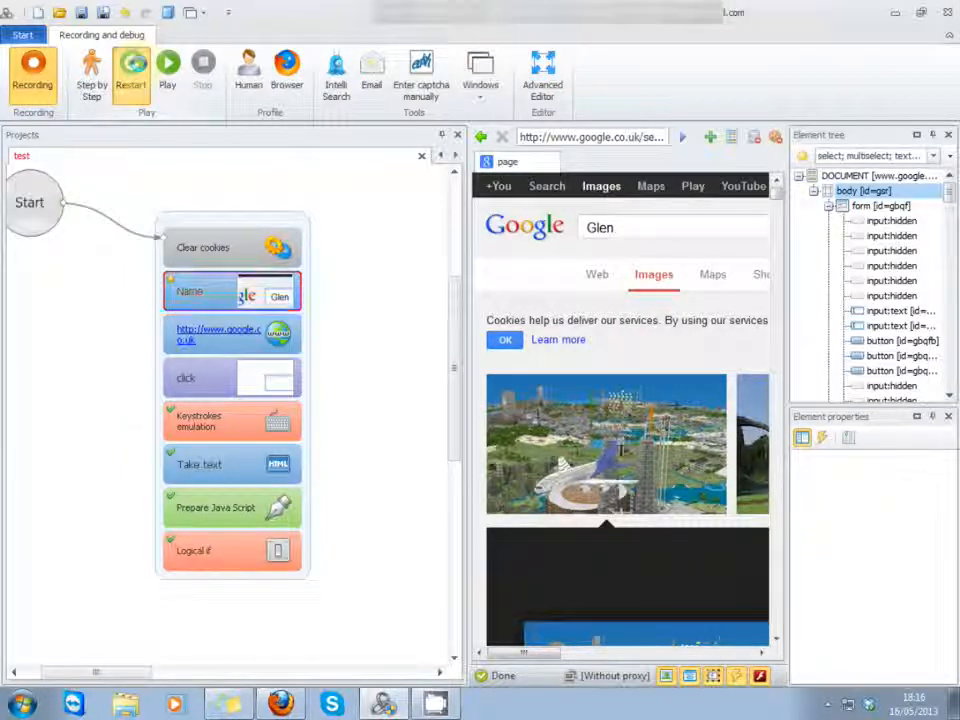
{"action": "left_click", "coordinate": [130, 72]}
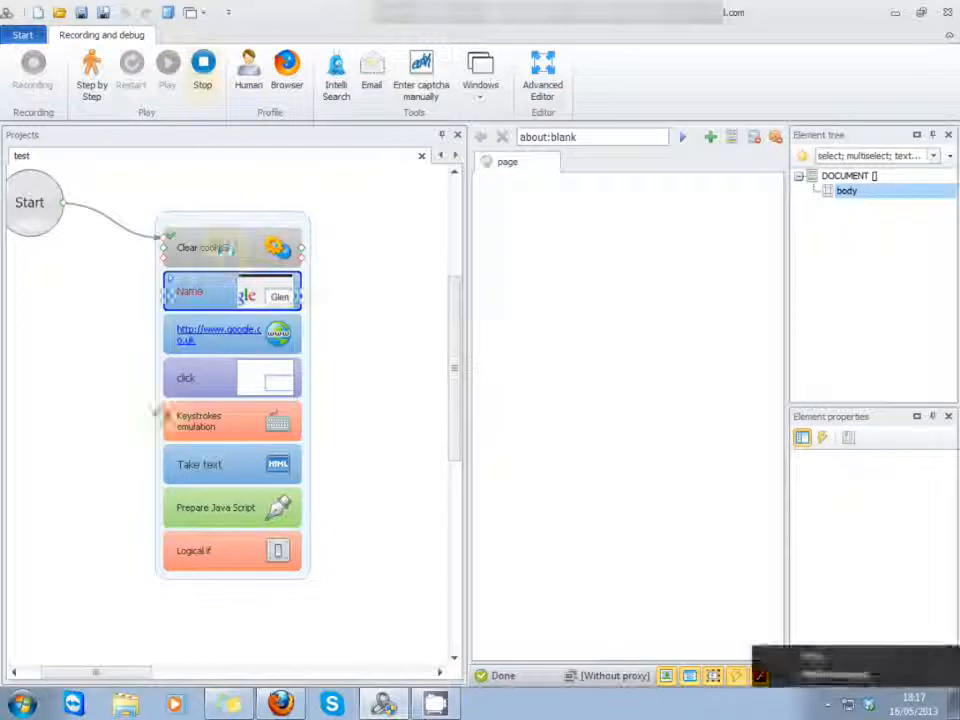
Step: Remove the Name action below Clear cookies from the project and stop the run
{"action": "right_click", "coordinate": [223, 296]}
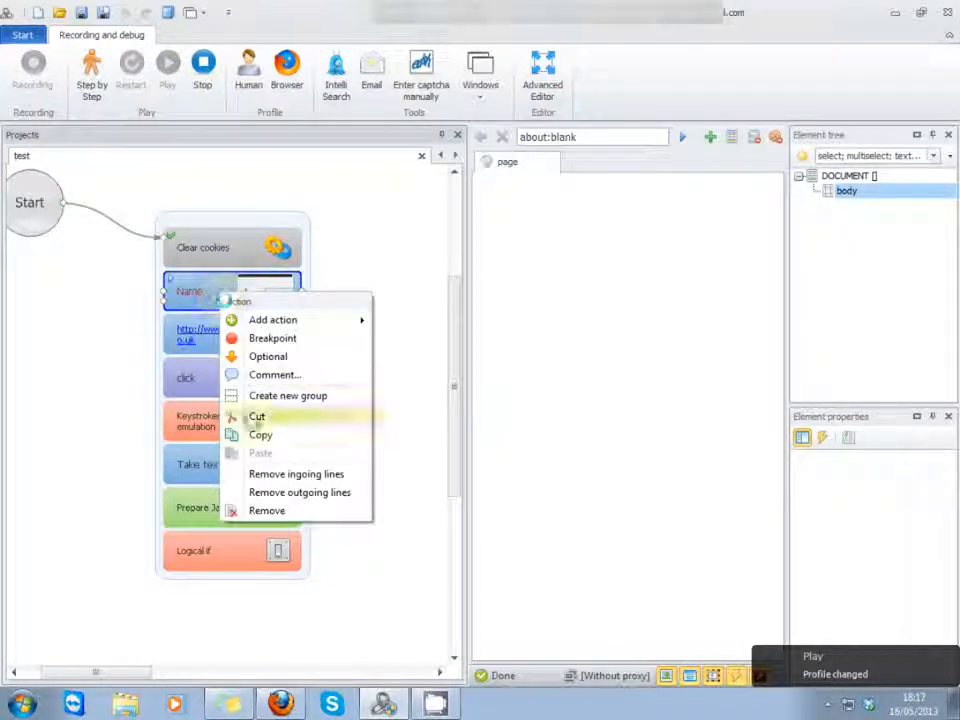
{"action": "left_click", "coordinate": [262, 510]}
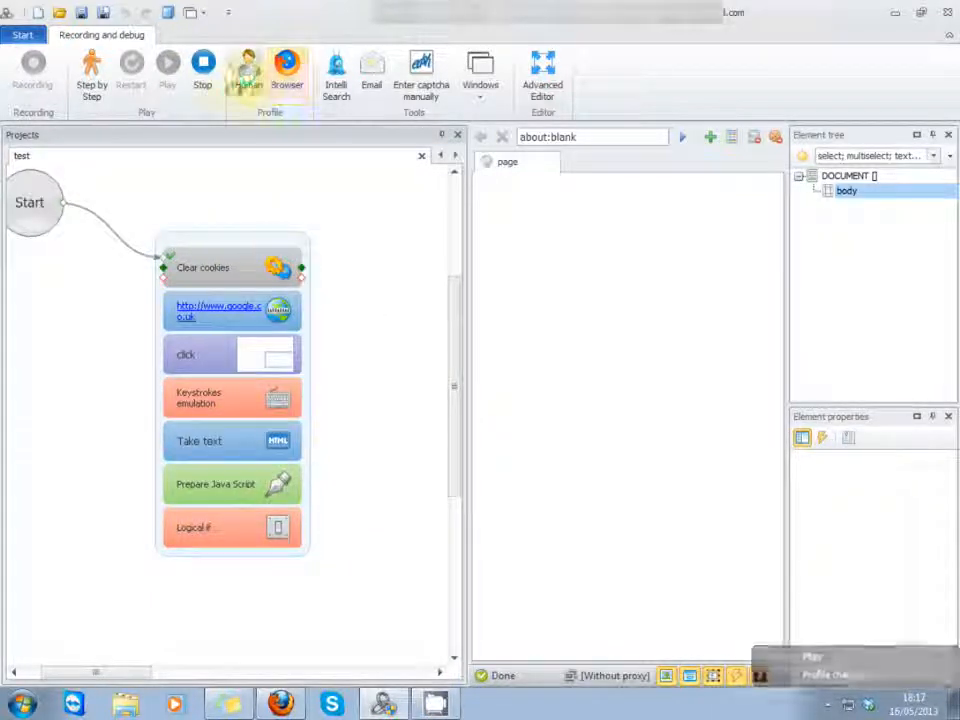
{"action": "left_click", "coordinate": [202, 64]}
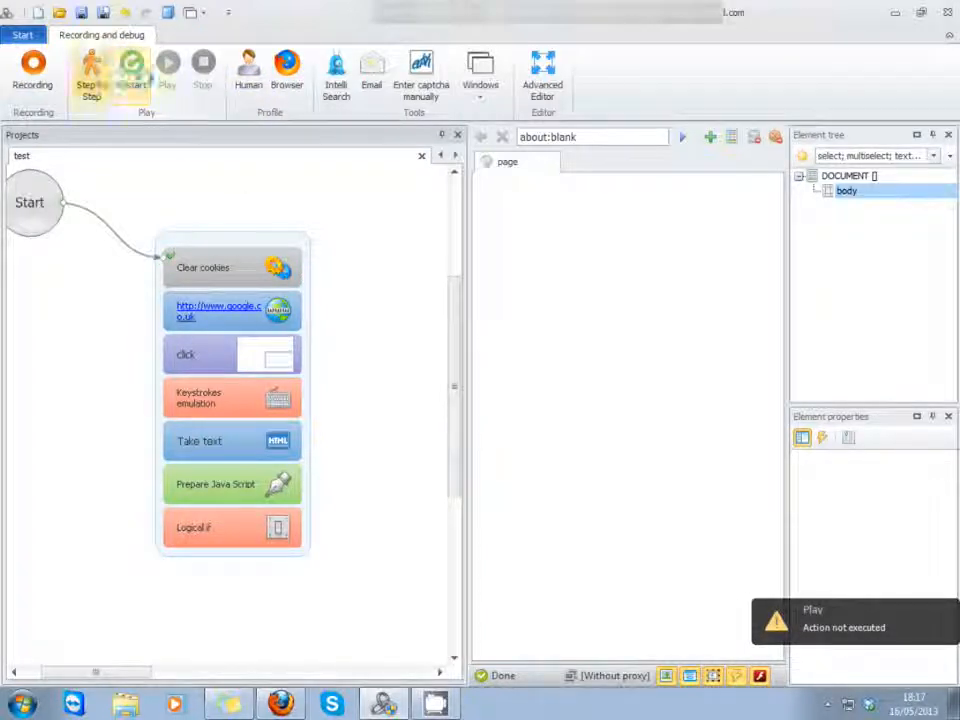
{"action": "left_click", "coordinate": [91, 75]}
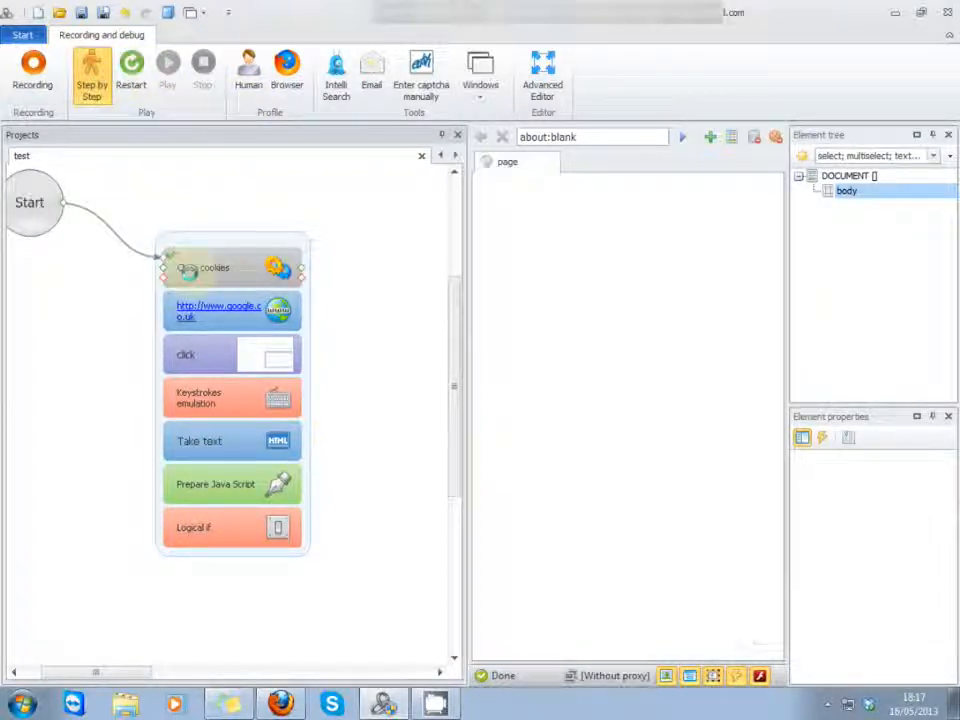
{"action": "left_click", "coordinate": [166, 71]}
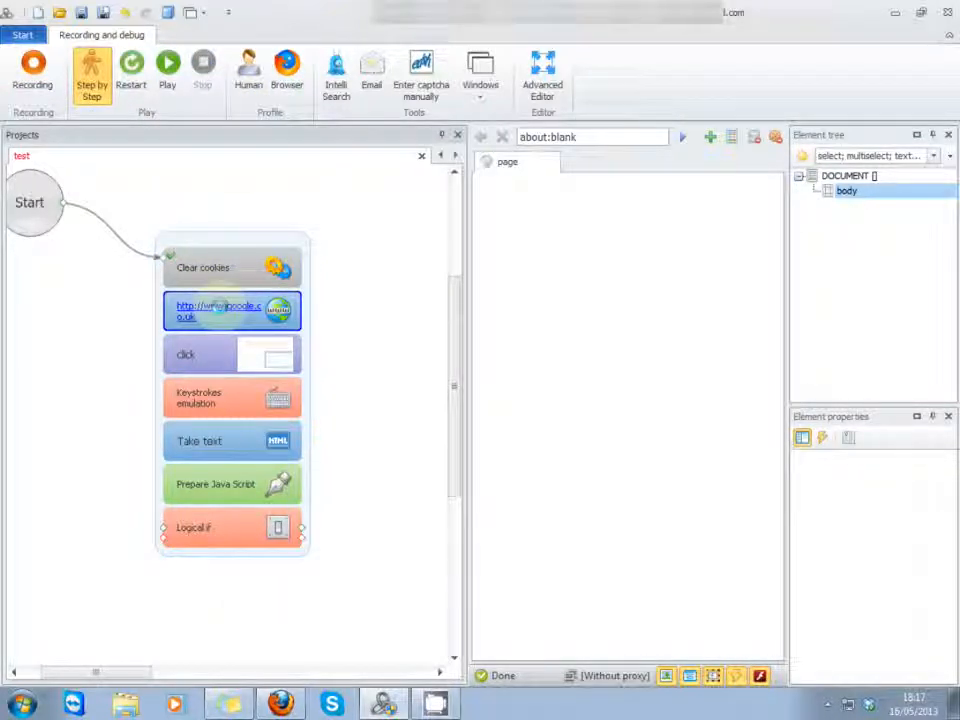
{"action": "left_click", "coordinate": [167, 65]}
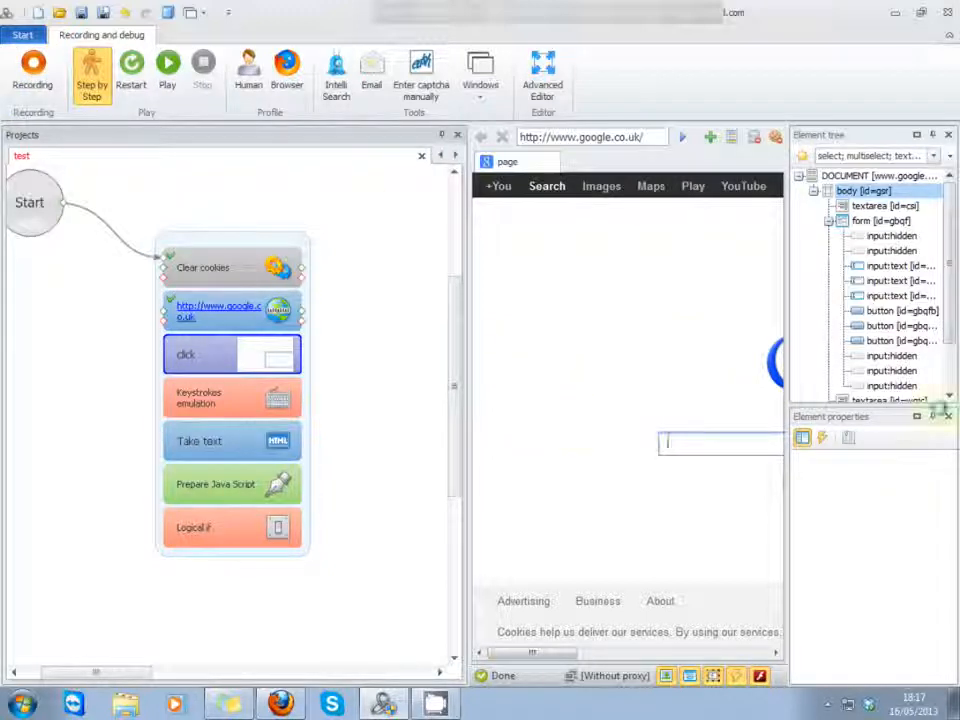
Step: Close the Element properties and Element tree windows
{"action": "left_click", "coordinate": [947, 416]}
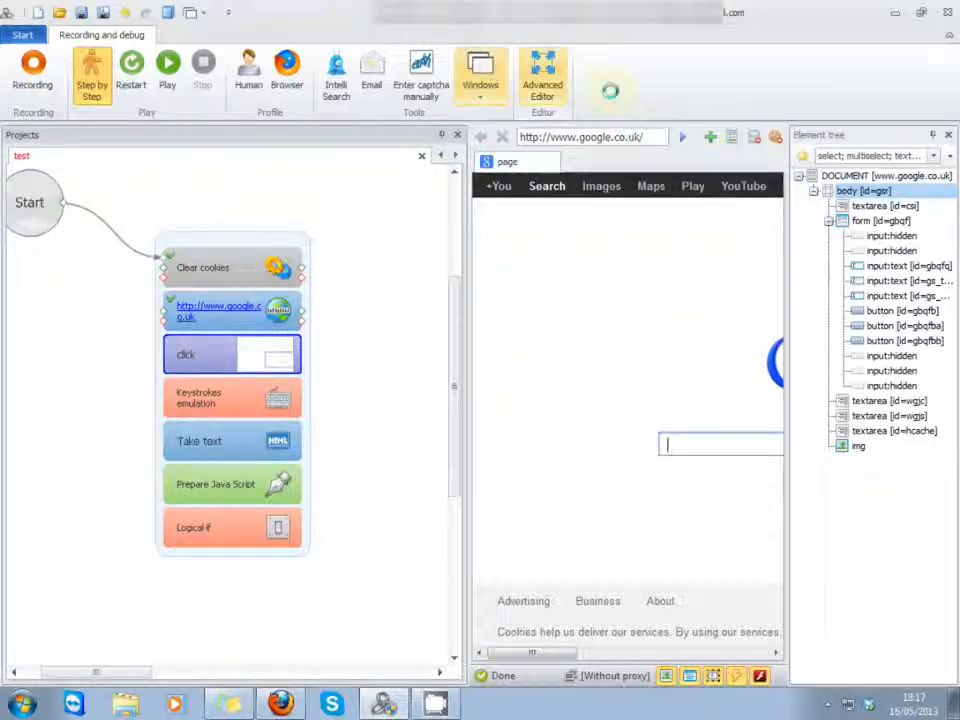
{"action": "left_click", "coordinate": [947, 134]}
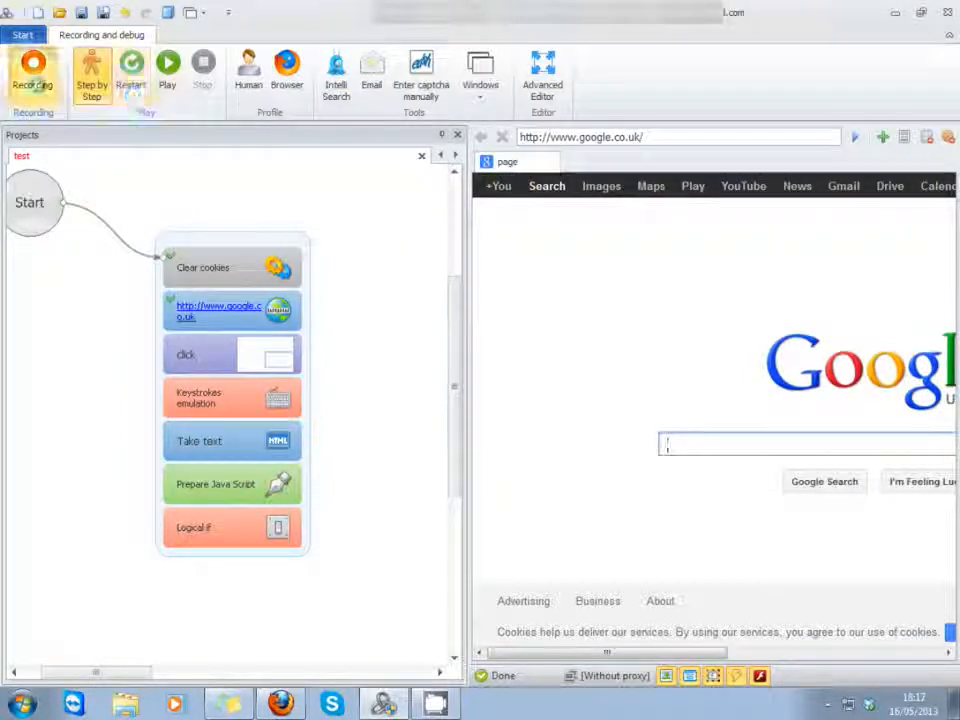
Step: Record Clear cache and Clear cookies actions and move their new group up above the main action group
{"action": "left_click", "coordinate": [32, 72]}
{"action": "left_click", "coordinate": [927, 136]}
{"action": "left_click", "coordinate": [945, 137]}
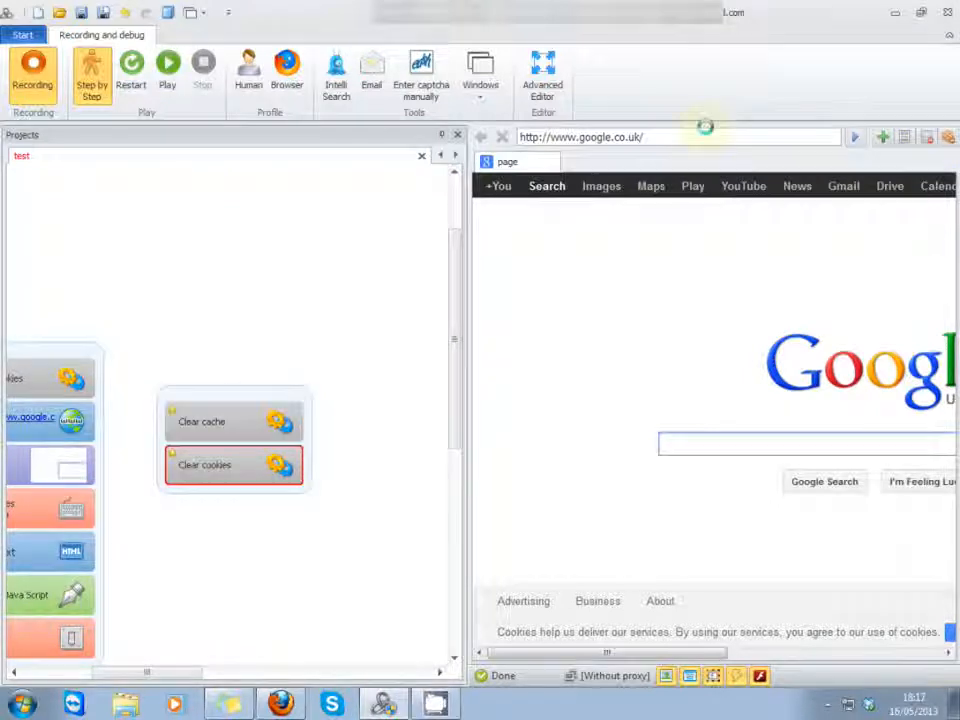
{"action": "left_click_drag", "start_coordinate": [302, 420], "coordinate": [302, 157]}
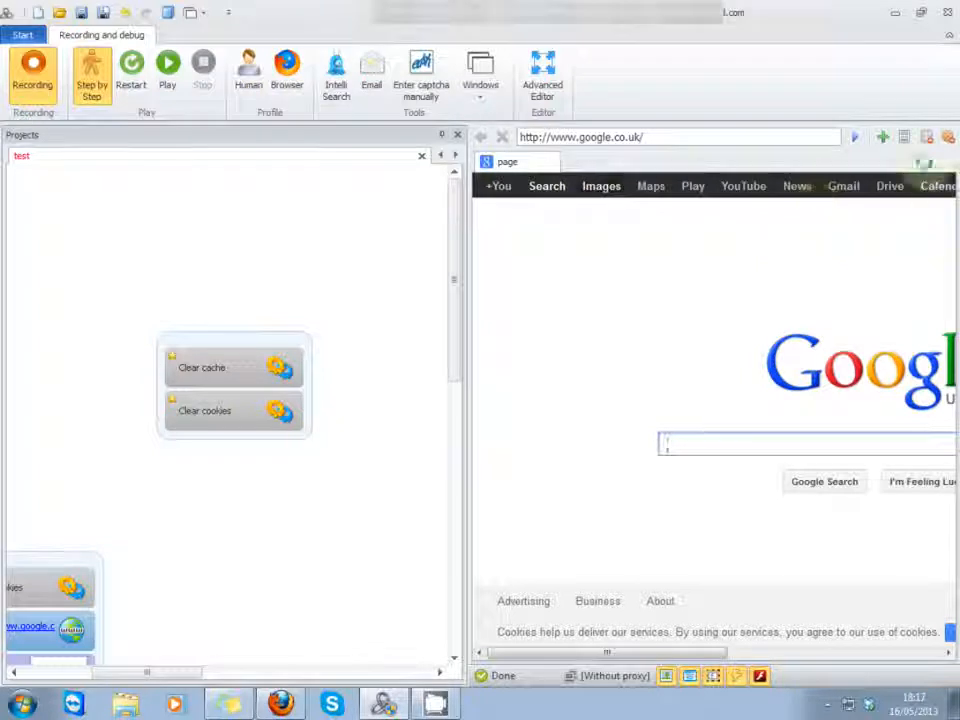
Step: Record opening a new browser tab named hotmail
{"action": "left_click", "coordinate": [883, 137]}
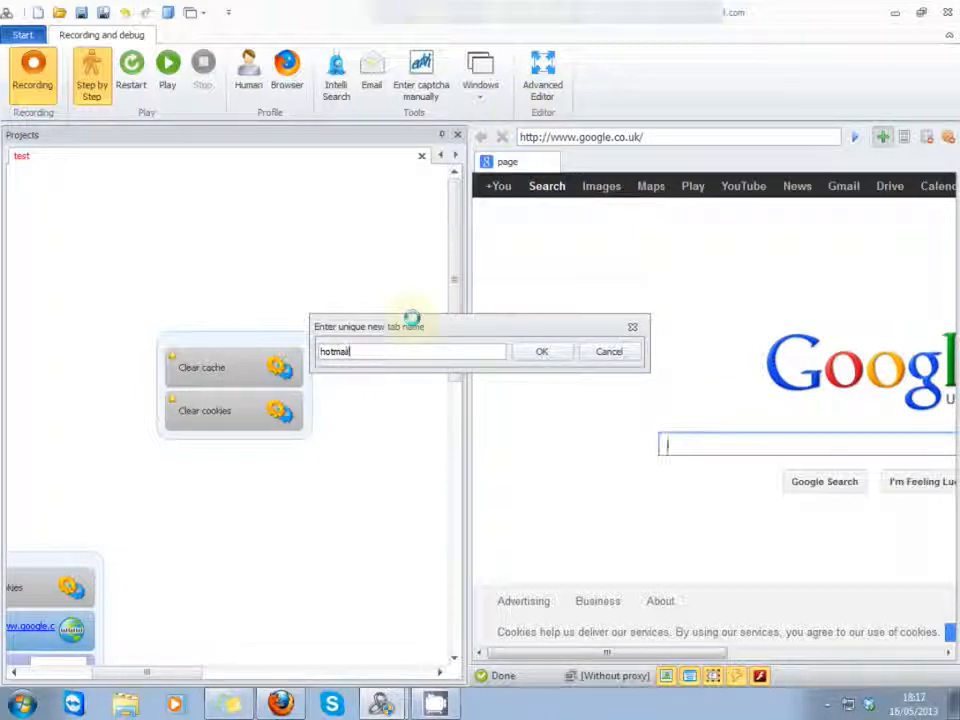
{"action": "left_click", "coordinate": [542, 352]}
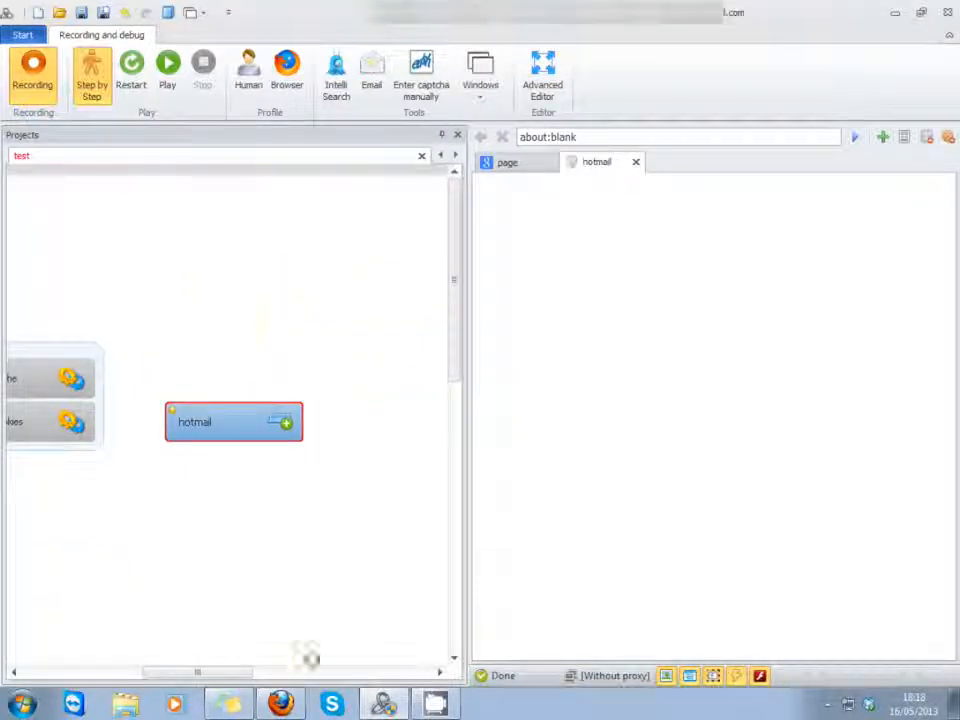
Step: Look at the hotmail action's tab operation options in the Action property window, keeping Open tab, and put the window away
{"action": "left_click", "coordinate": [481, 98]}
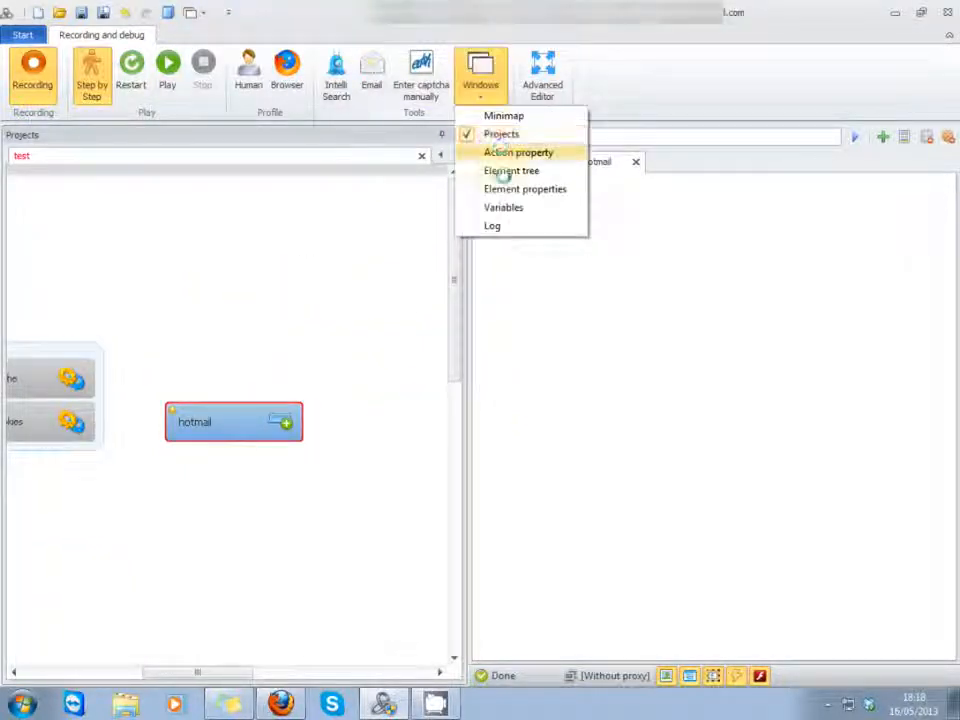
{"action": "left_click", "coordinate": [495, 152]}
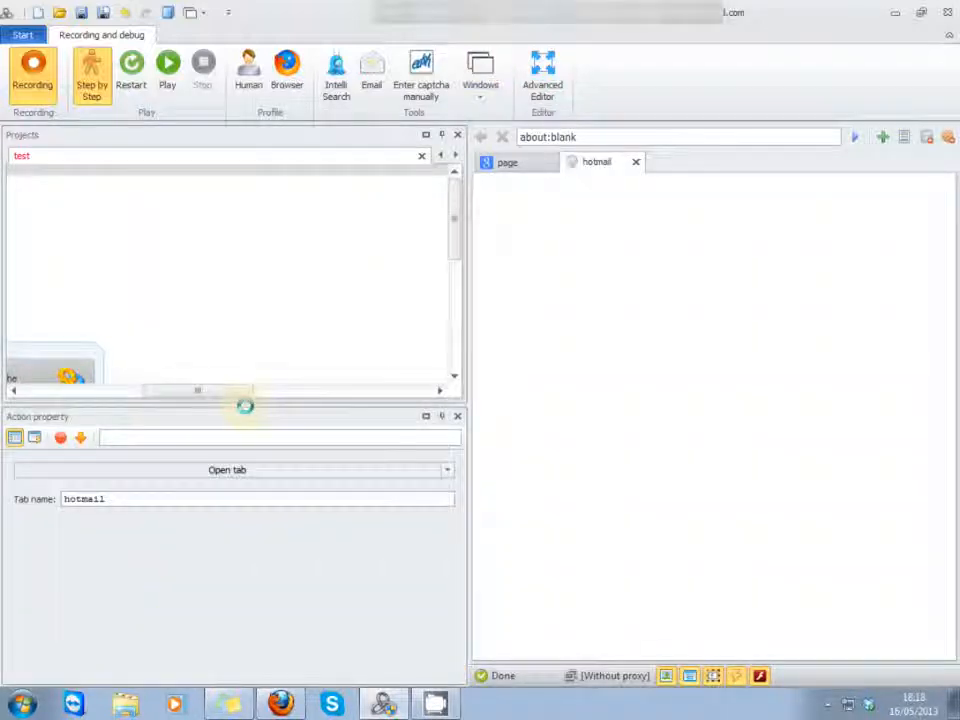
{"action": "left_click", "coordinate": [214, 469]}
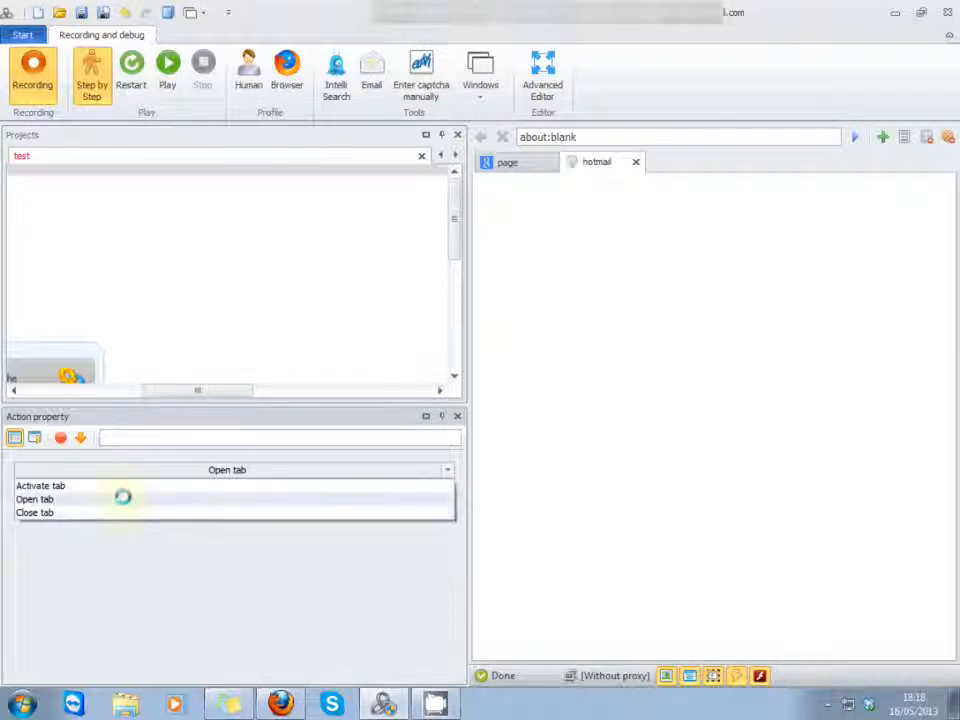
{"action": "left_click", "coordinate": [122, 497]}
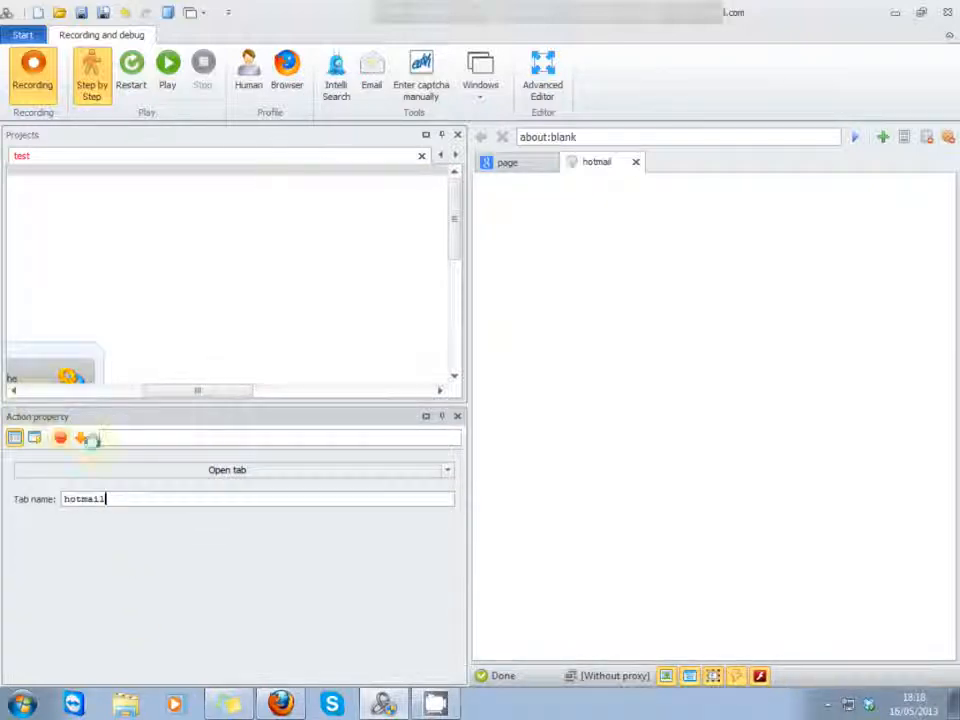
{"action": "left_click", "coordinate": [441, 415]}
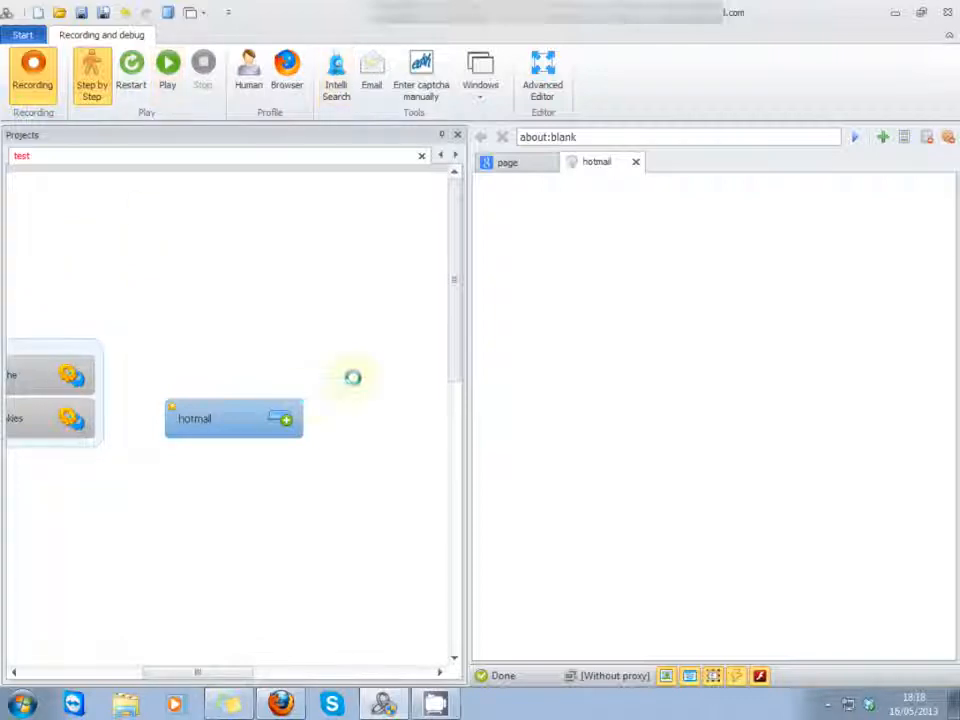
{"action": "left_click_drag", "start_coordinate": [450, 283], "coordinate": [480, 523]}
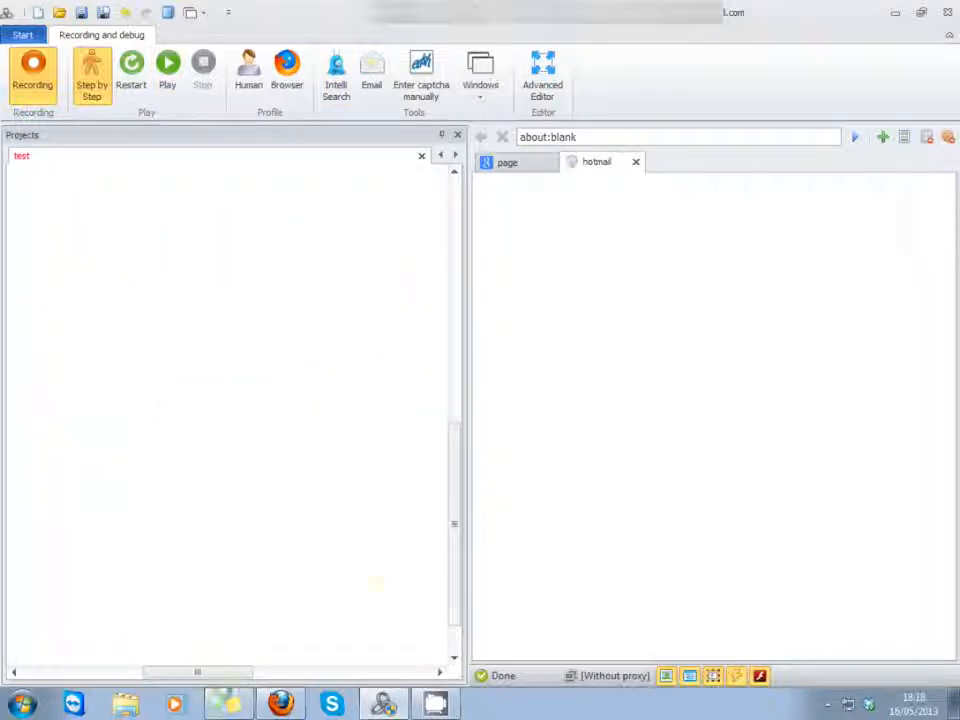
{"action": "left_click_drag", "start_coordinate": [187, 675], "coordinate": [200, 565]}
{"action": "scroll", "coordinate": [281, 441], "scroll_direction": "up", "scroll_amount": 13}
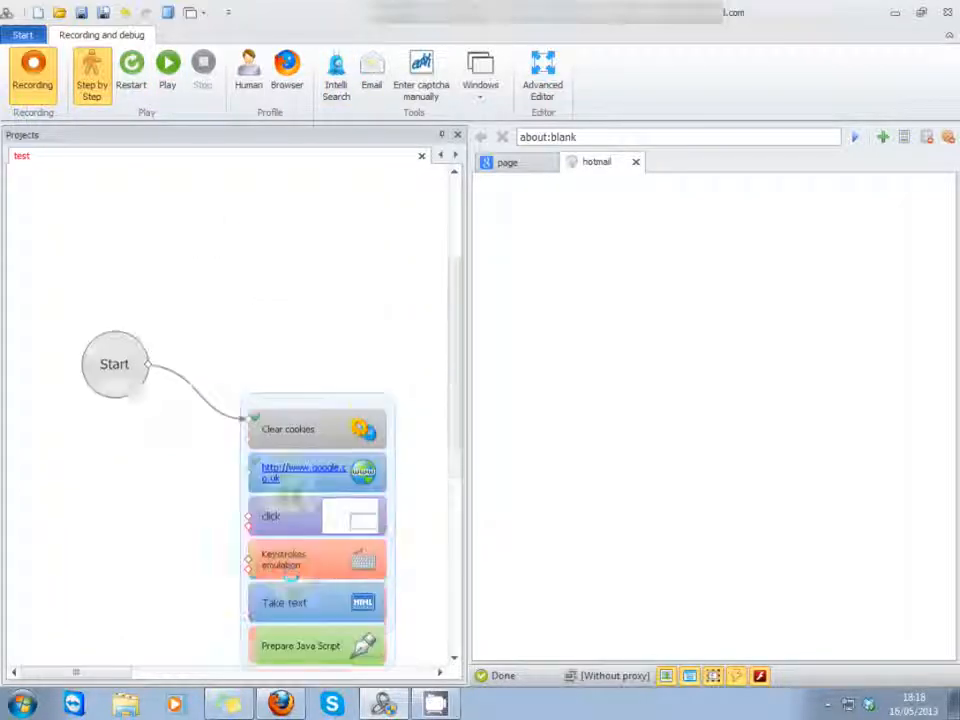
{"action": "scroll", "coordinate": [228, 198], "scroll_direction": "down", "scroll_amount": 3}
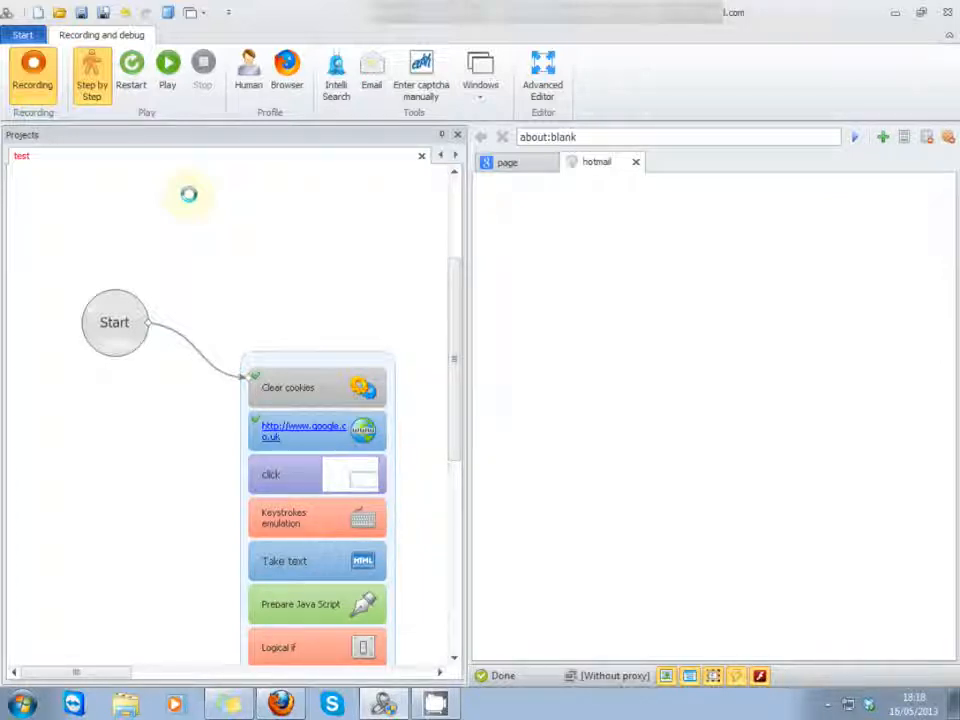
{"action": "left_click_drag", "start_coordinate": [115, 212], "coordinate": [221, 257]}
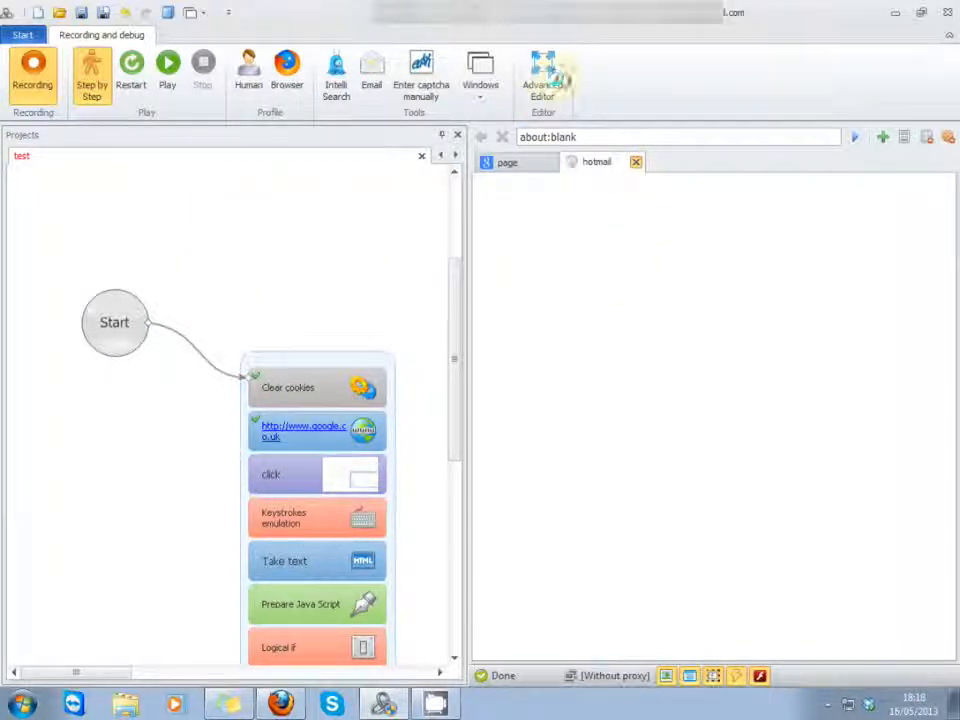
Step: Record closing the hotmail browser tab and open the project in the Advanced Editor
{"action": "left_click", "coordinate": [556, 78]}
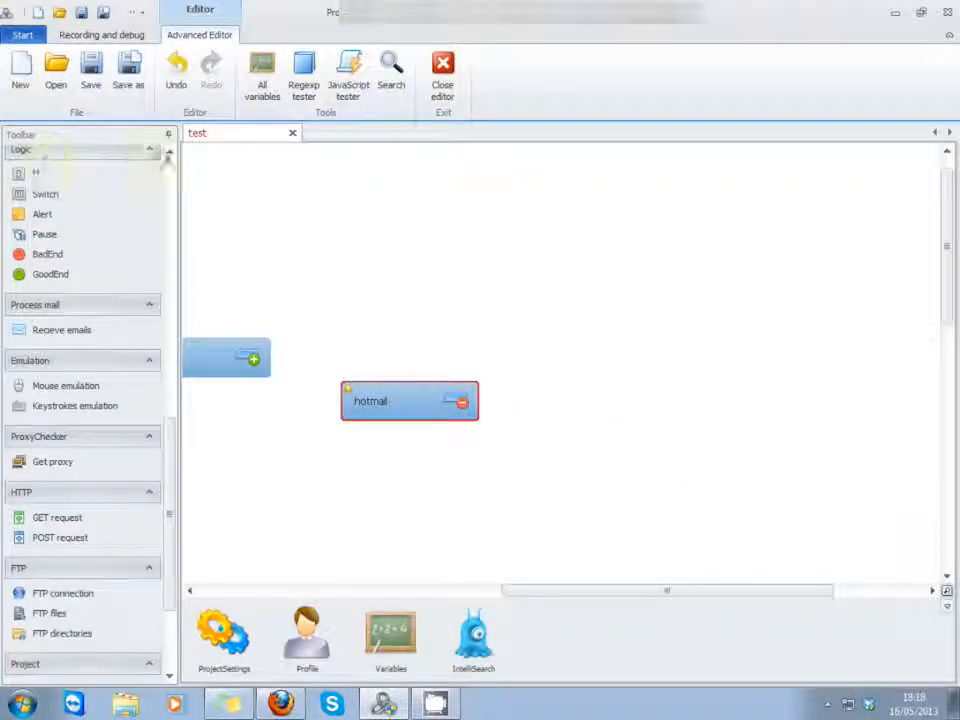
{"action": "left_click_drag", "start_coordinate": [168, 527], "coordinate": [198, 650]}
Step: Examine the tab control settings of the hotmail close-tab action
{"action": "right_click", "coordinate": [449, 419]}
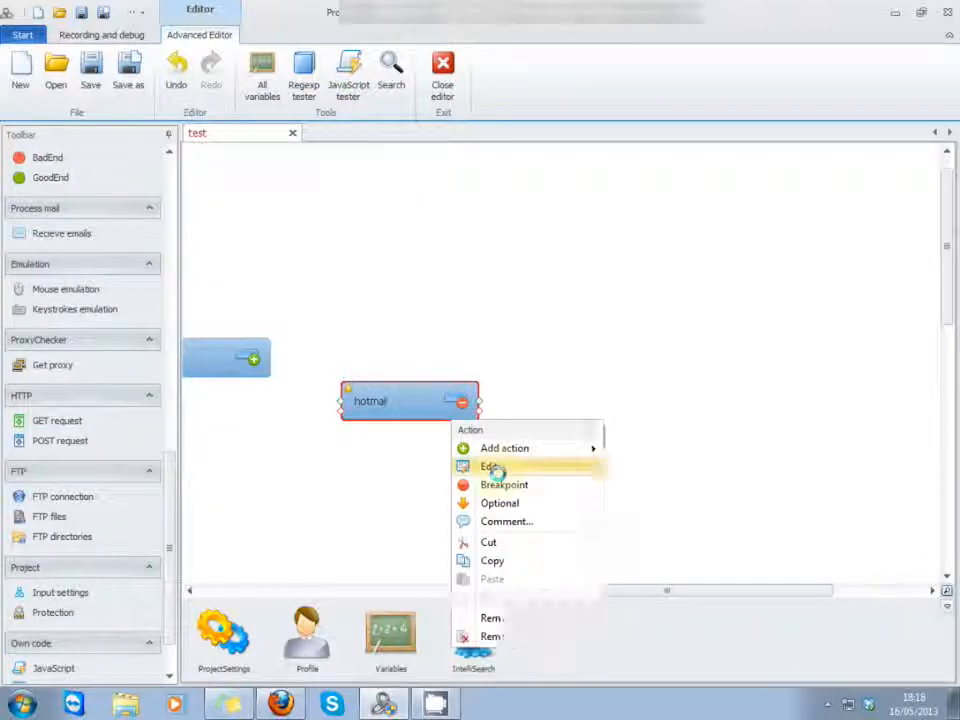
{"action": "left_click", "coordinate": [493, 467]}
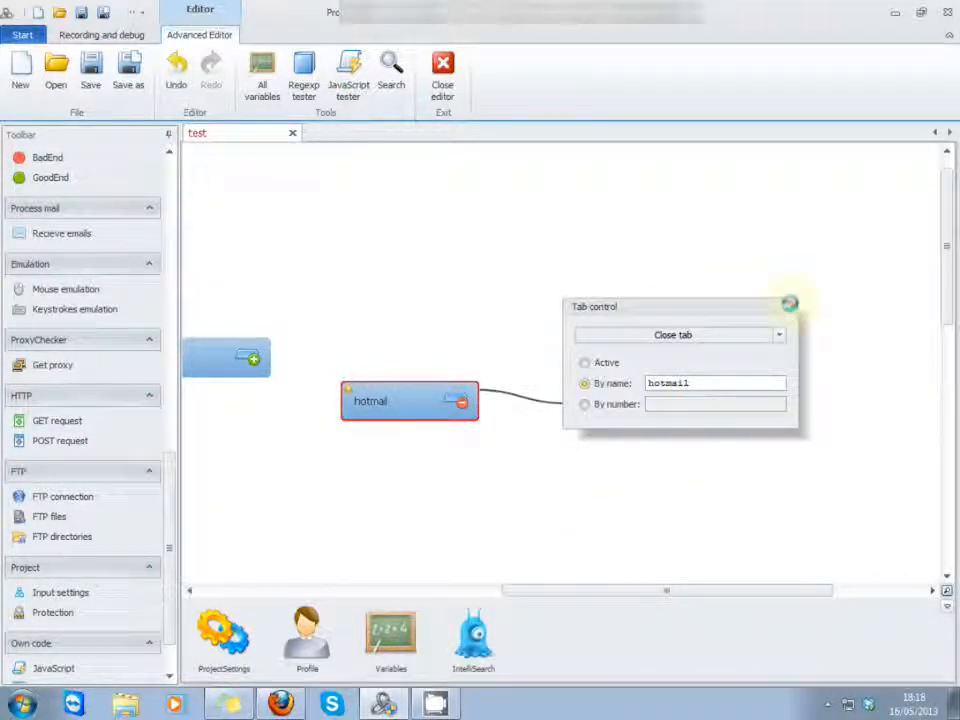
{"action": "left_click", "coordinate": [321, 316]}
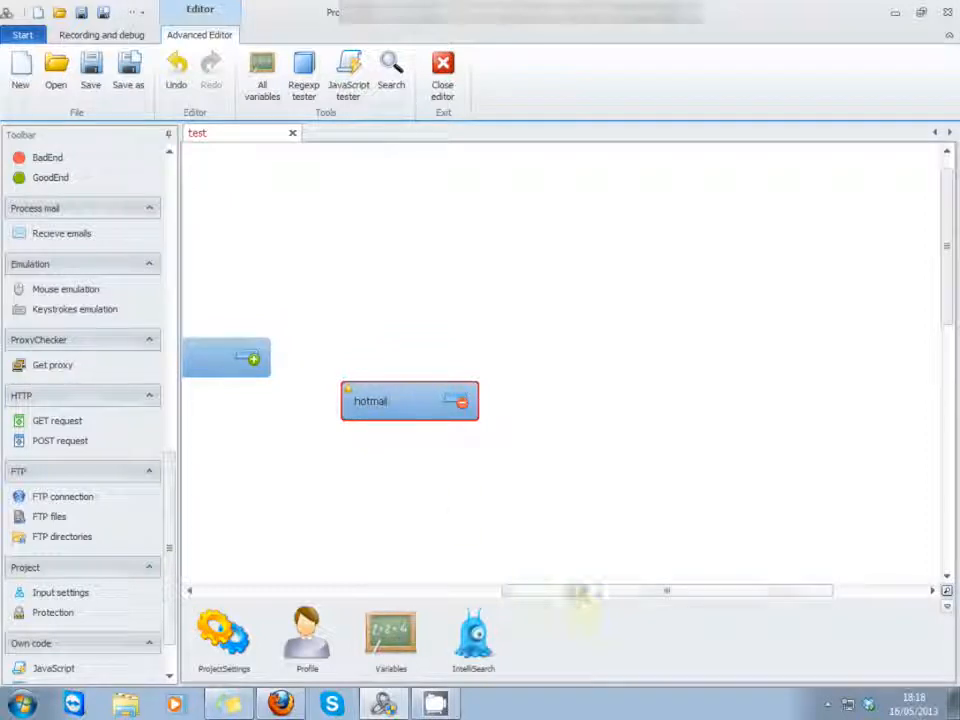
{"action": "left_click_drag", "start_coordinate": [583, 592], "coordinate": [494, 594]}
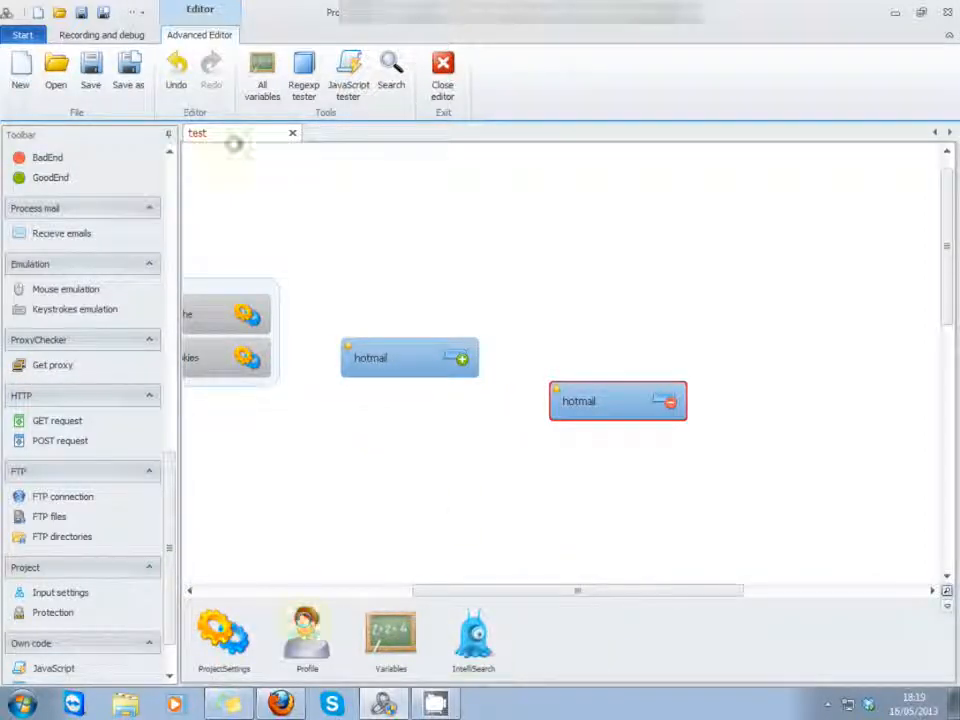